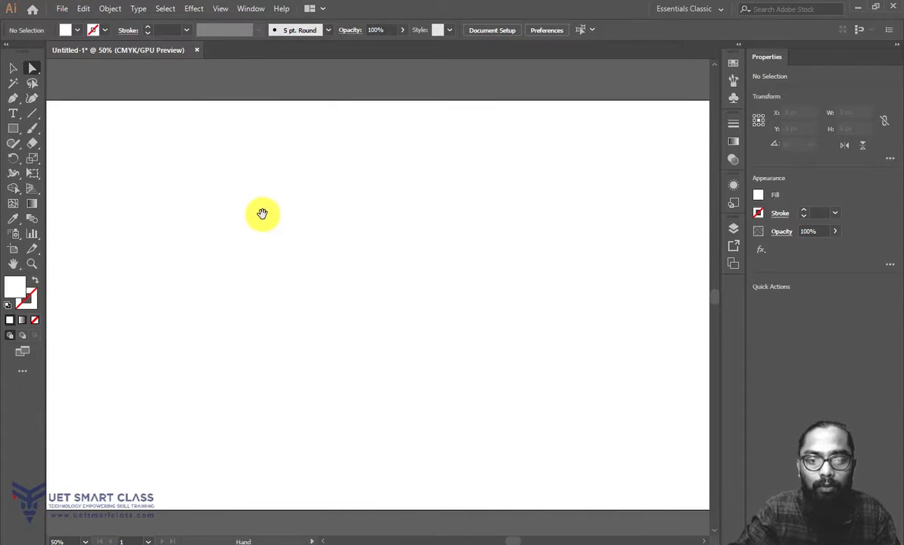
Step: Move the portrait sketch from beside the artboard onto the middle of the artboard and deselect it
mouse_move(262, 215)
mouse_down()
mouse_move(448, 209)
mouse_move(358, 222)
mouse_move(335, 212)
mouse_move(530, 190)
mouse_move(282, 194)
mouse_move(516, 178)
mouse_move(469, 177)
mouse_move(433, 190)
mouse_move(503, 190)
mouse_move(274, 313)
mouse_move(417, 281)
mouse_move(431, 339)
mouse_move(349, 136)
mouse_move(157, 240)
mouse_move(387, 365)
mouse_move(353, 169)
mouse_move(291, 244)
mouse_move(527, 288)
mouse_move(259, 156)
mouse_move(272, 178)
mouse_up()
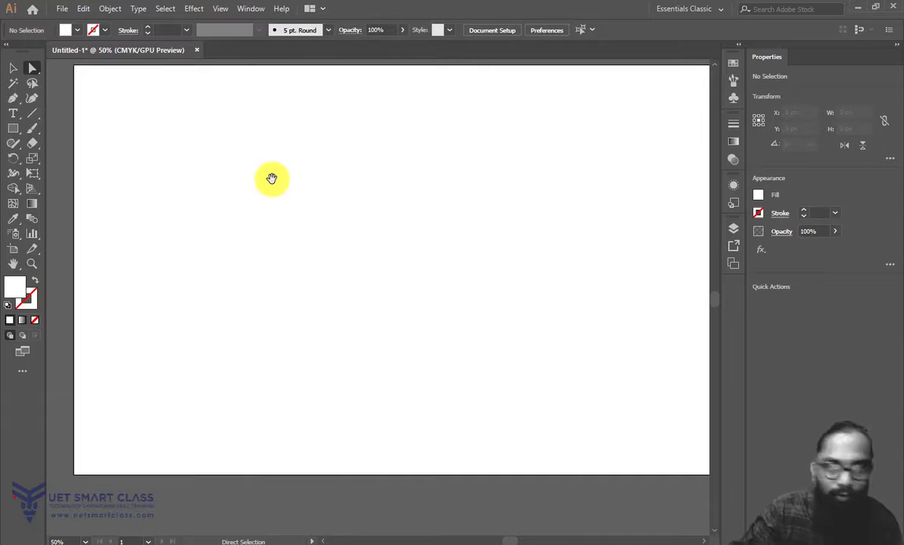
drag(365, 173, 358, 210)
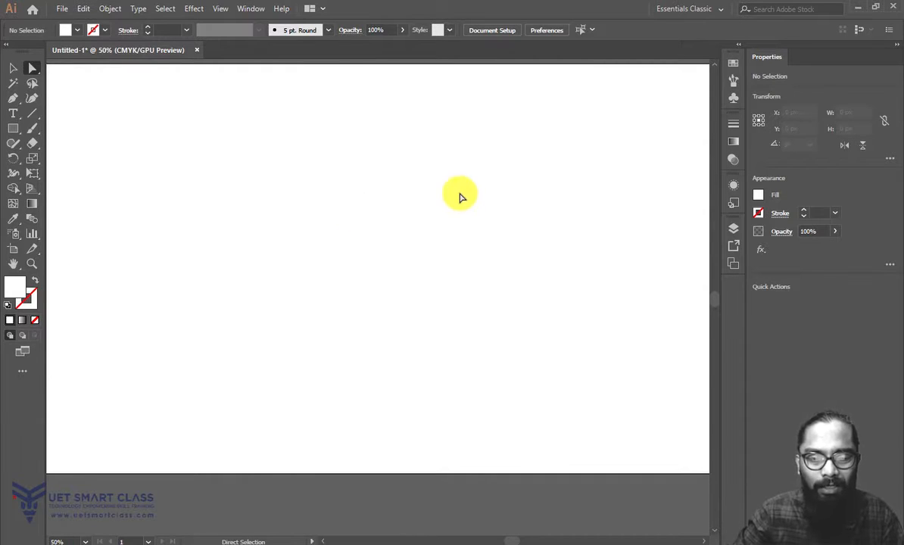
drag(194, 188, 476, 288)
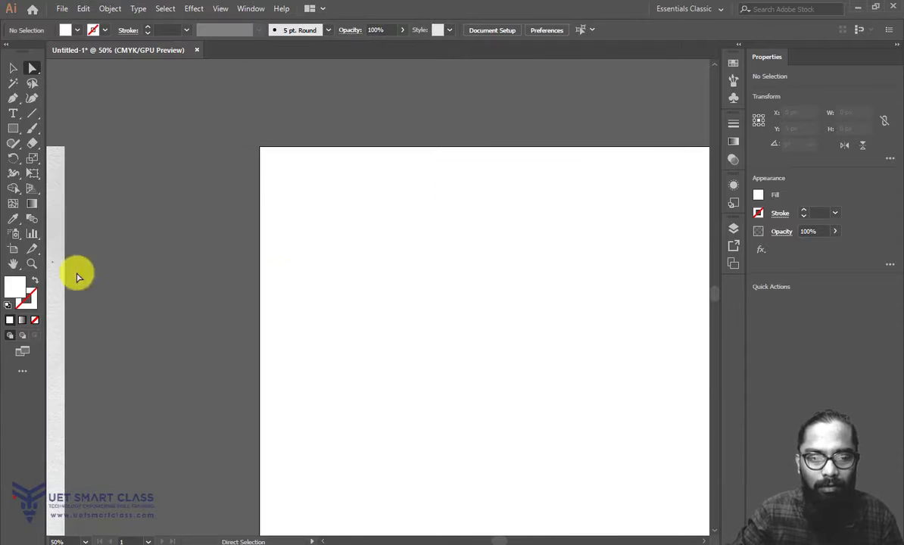
drag(55, 261, 335, 254)
drag(514, 318, 430, 179)
mouse_move(138, 190)
mouse_down()
mouse_move(283, 209)
mouse_move(439, 203)
mouse_up()
mouse_move(371, 220)
mouse_down()
mouse_move(349, 242)
mouse_move(454, 264)
mouse_move(435, 258)
mouse_move(432, 270)
mouse_move(424, 260)
mouse_up()
click(243, 243)
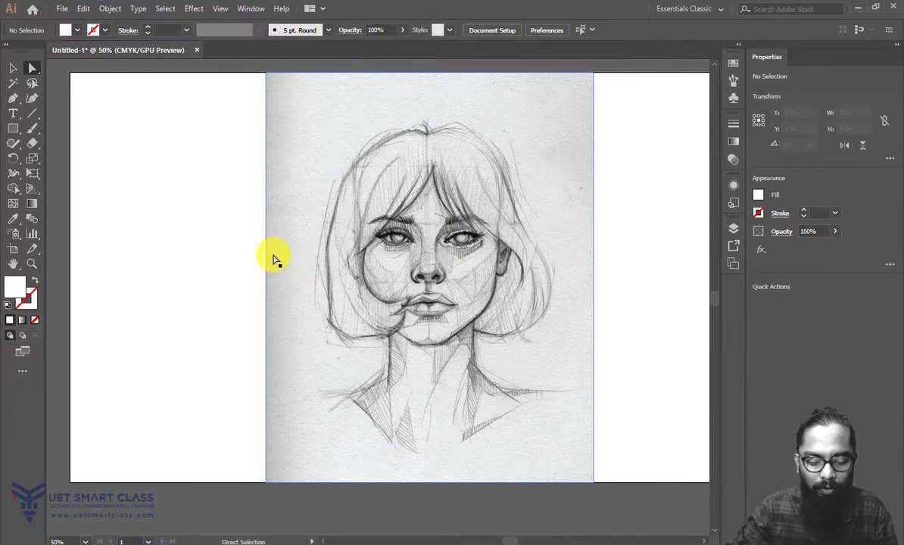
Step: Activate the Pen tool for tracing the portrait sketch
key(ctrl+plus)
drag(373, 240, 345, 274)
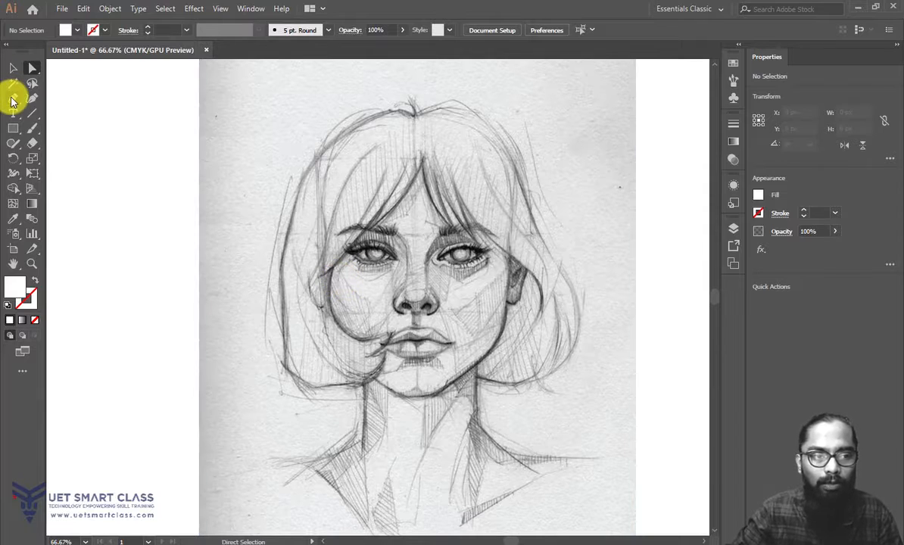
click(12, 100)
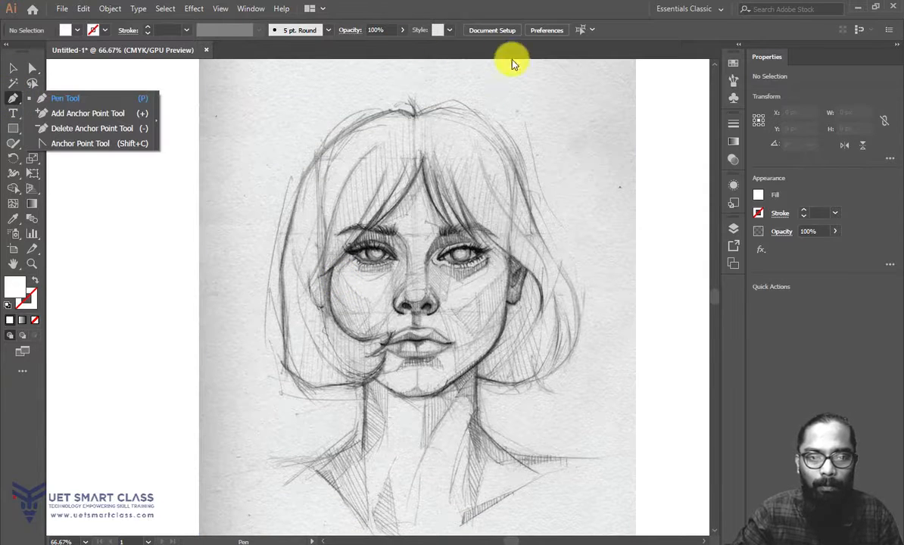
click(36, 96)
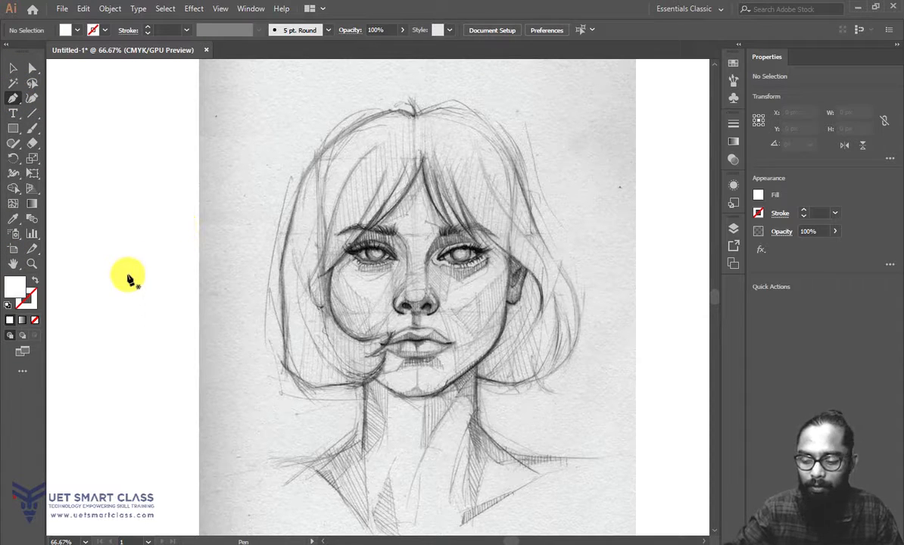
click(36, 283)
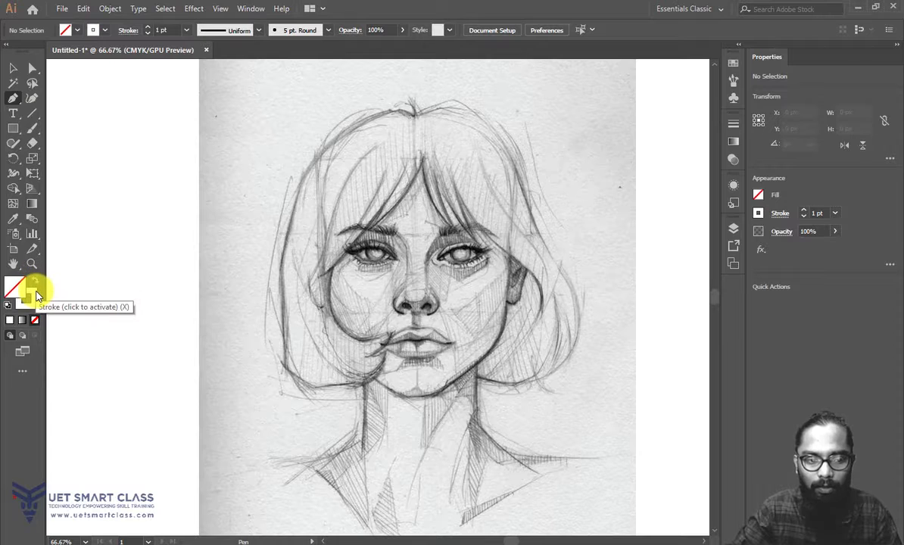
double_click(28, 300)
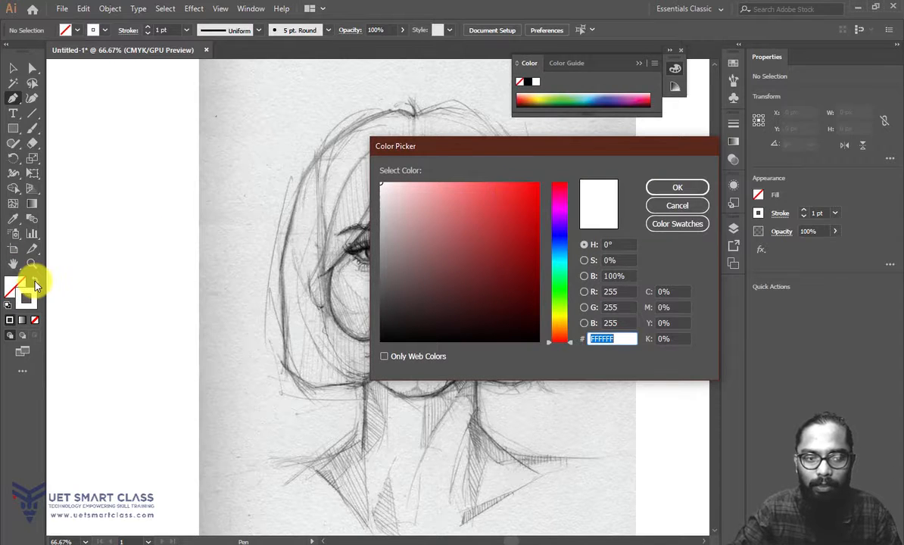
click(689, 209)
click(34, 283)
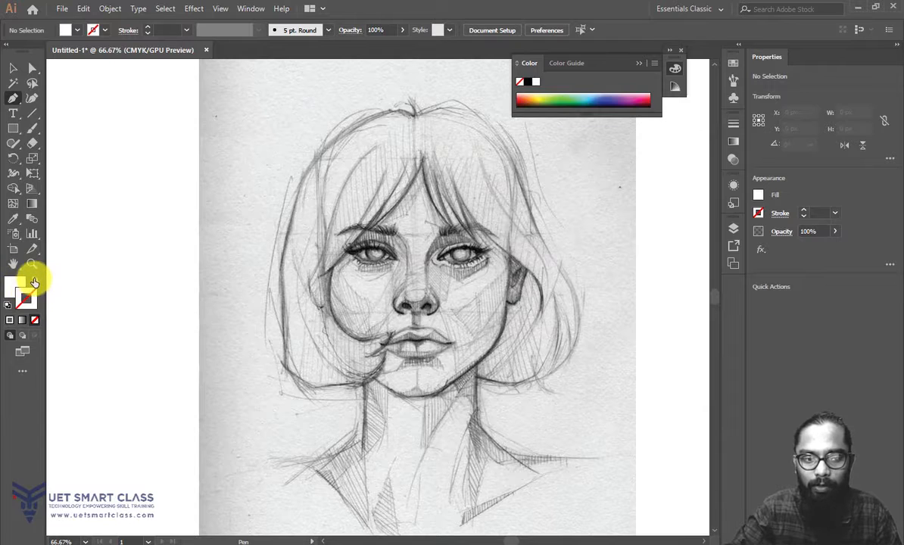
Step: Choose red FF1D1D as the drawing color and apply it to the stroke, leaving the fill set to none
double_click(16, 284)
drag(378, 227, 521, 171)
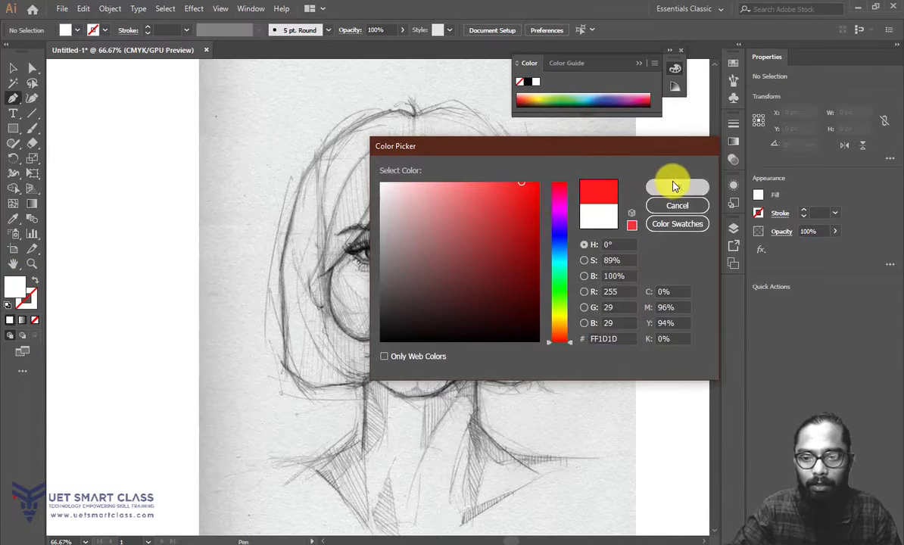
click(674, 186)
click(34, 282)
click(34, 282)
click(34, 283)
click(34, 282)
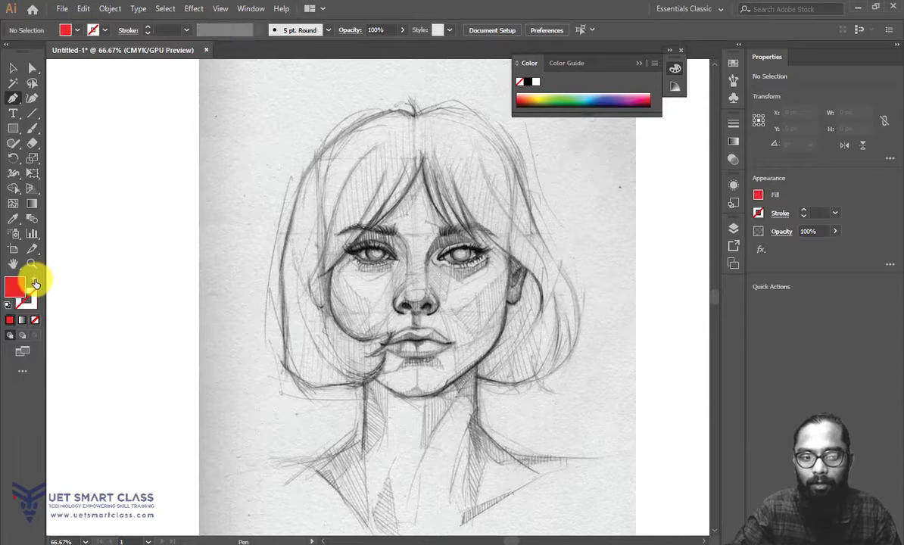
click(34, 284)
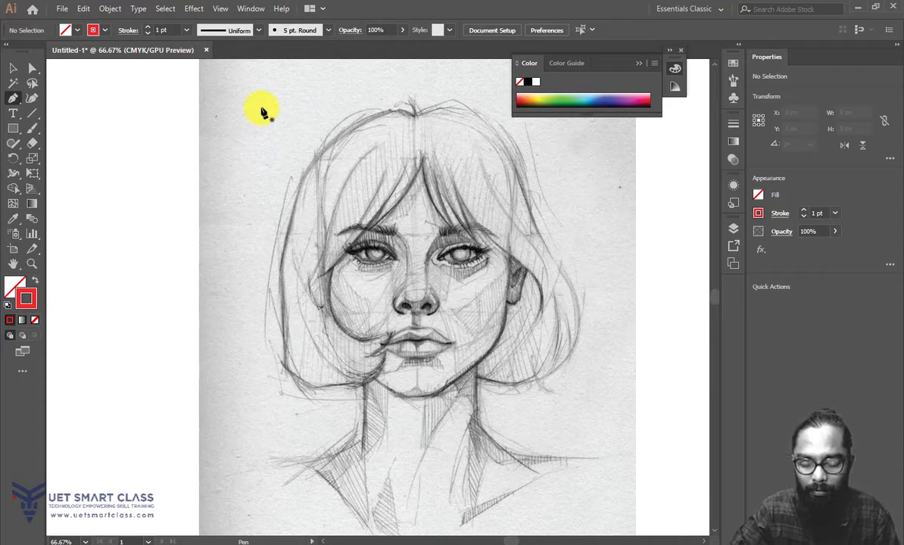
Step: Trace the sketch's left shoulder and neck contour with the Pen tool, from the shoulder up to the hair, ending in a corner point
key(ctrl+plus)
drag(362, 238, 344, 303)
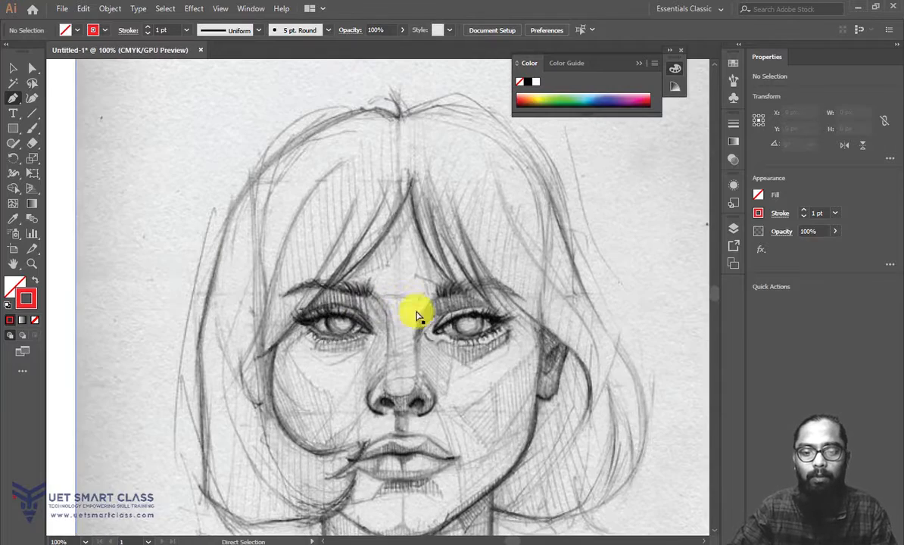
scroll(408, 303, down, 5)
scroll(343, 295, down, 3)
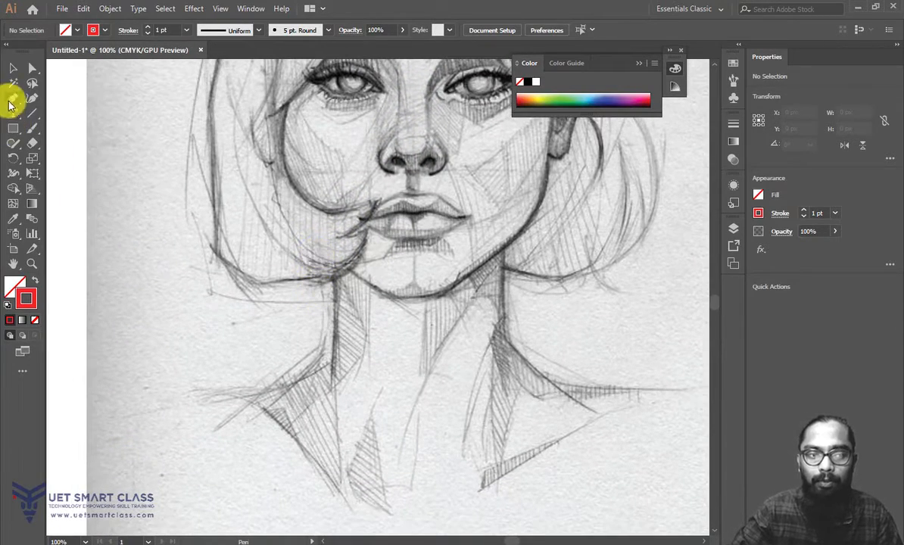
scroll(413, 250, up, 1)
drag(401, 390, 454, 329)
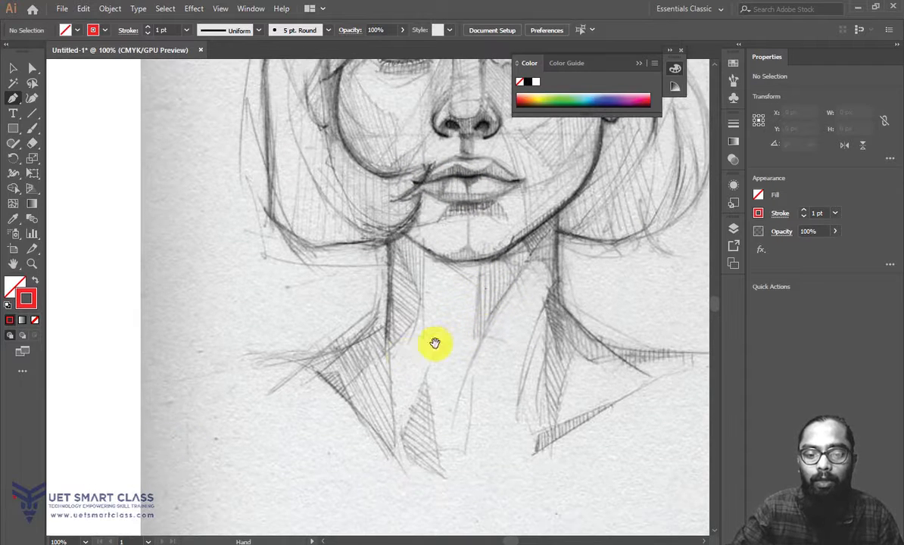
drag(389, 237, 367, 260)
mouse_move(14, 96)
mouse_down()
mouse_move(155, 95)
mouse_move(76, 97)
mouse_up()
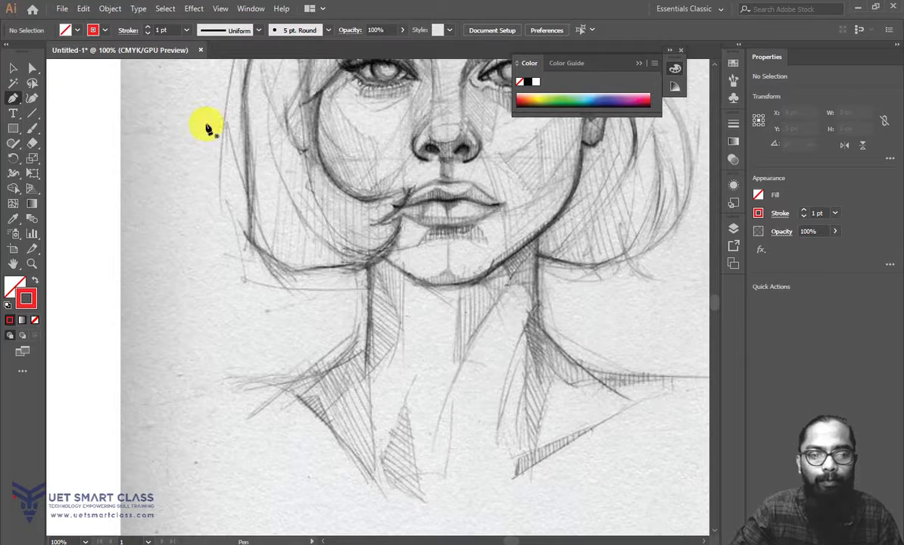
scroll(468, 358, down, 1)
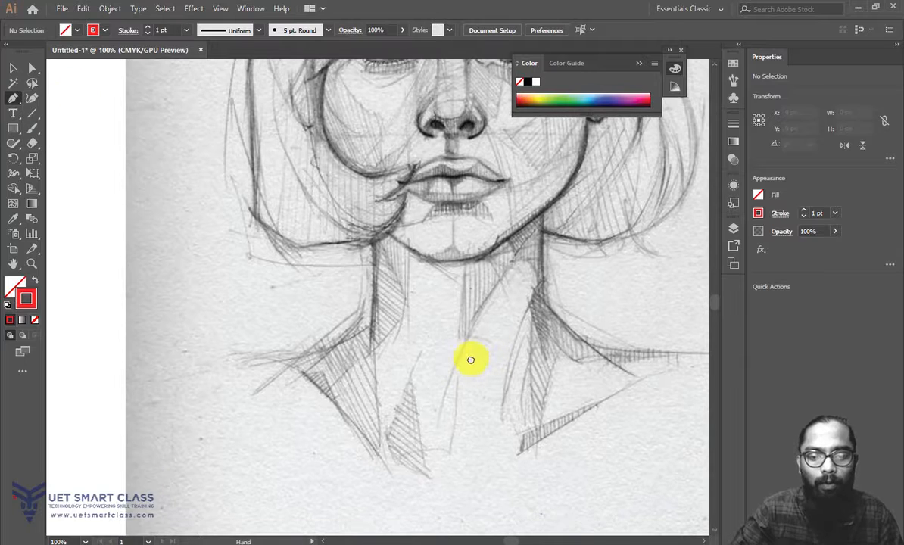
click(278, 361)
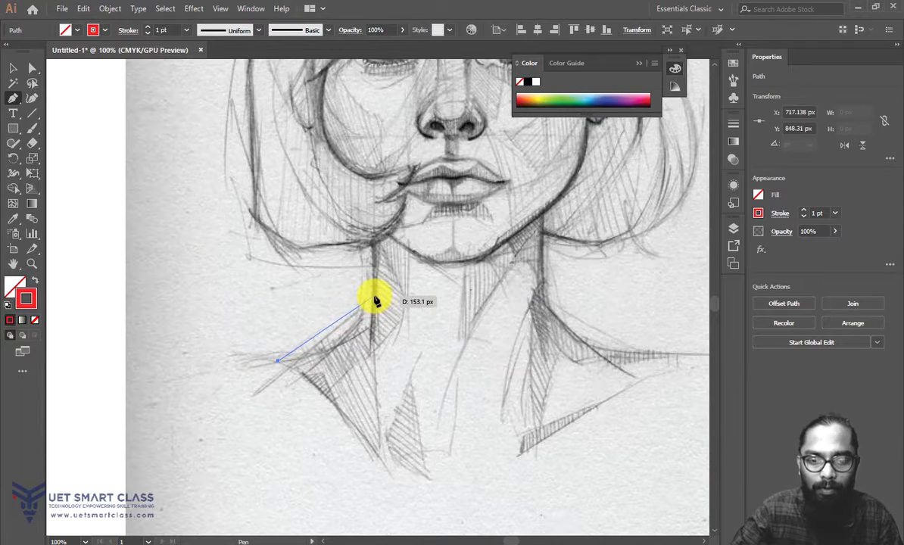
drag(373, 299, 375, 248)
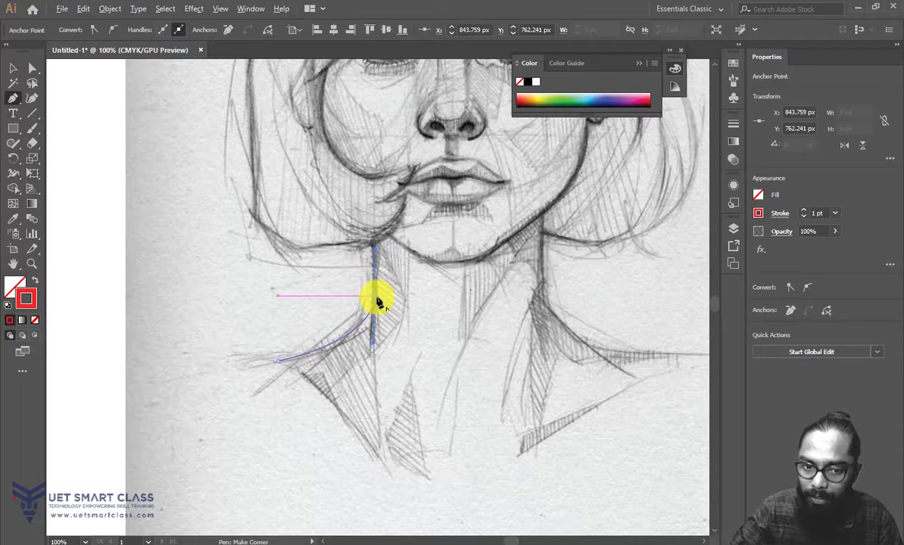
drag(377, 301, 373, 240)
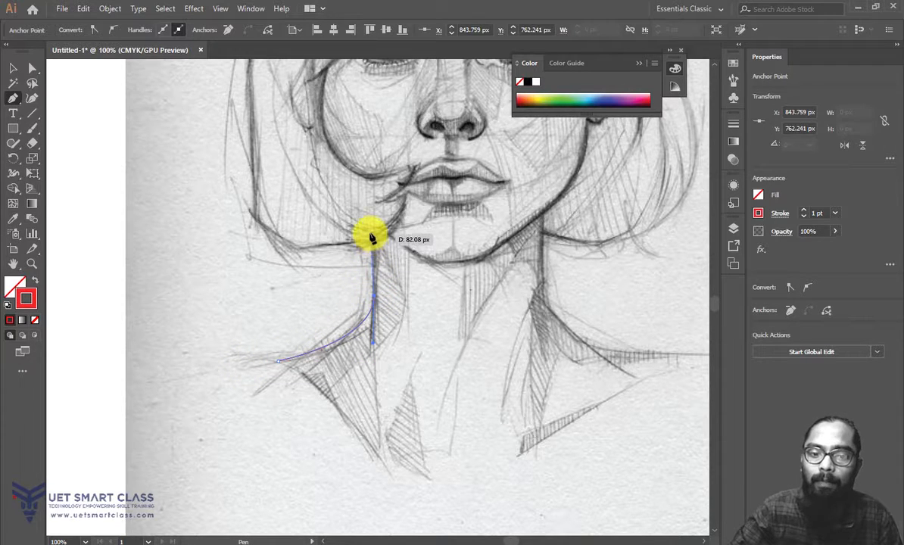
click(371, 237)
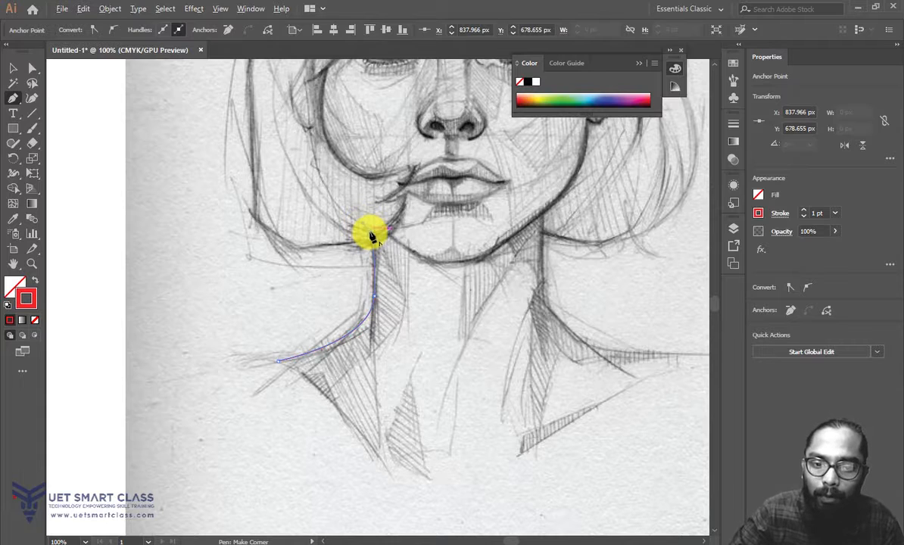
Step: Continue the path along the chin and jawline and down the right side of the neck
mouse_move(373, 236)
mouse_down()
mouse_move(389, 225)
mouse_move(465, 263)
mouse_move(431, 266)
mouse_move(430, 258)
mouse_move(502, 250)
mouse_up()
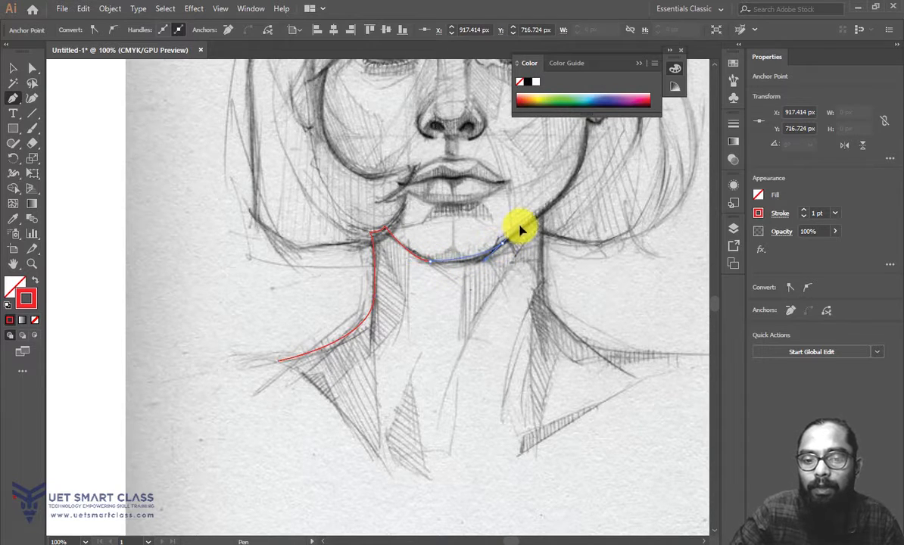
mouse_move(532, 217)
mouse_down()
mouse_move(504, 238)
mouse_move(557, 201)
mouse_move(582, 142)
mouse_move(574, 196)
mouse_move(509, 244)
mouse_move(549, 215)
mouse_move(520, 230)
mouse_move(521, 222)
mouse_move(430, 302)
mouse_move(317, 203)
mouse_move(583, 215)
mouse_move(532, 217)
mouse_up()
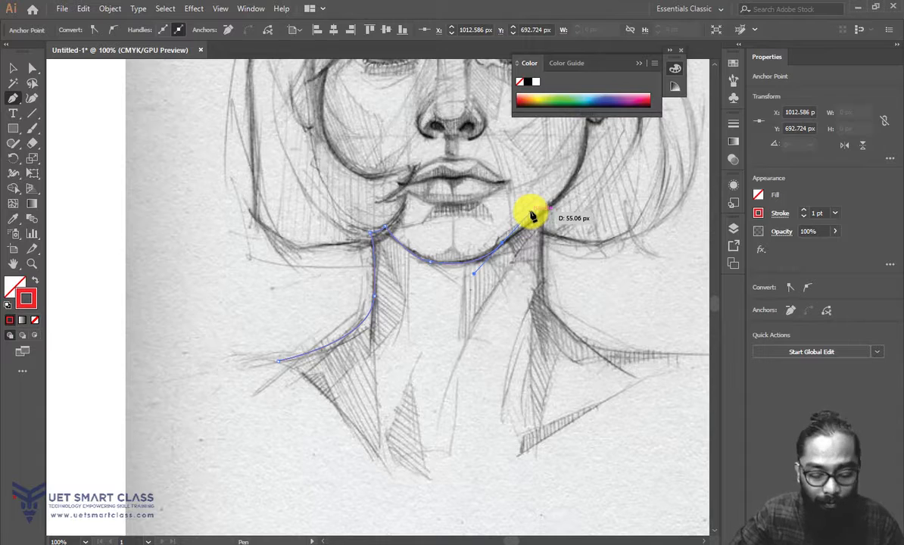
drag(530, 215, 560, 118)
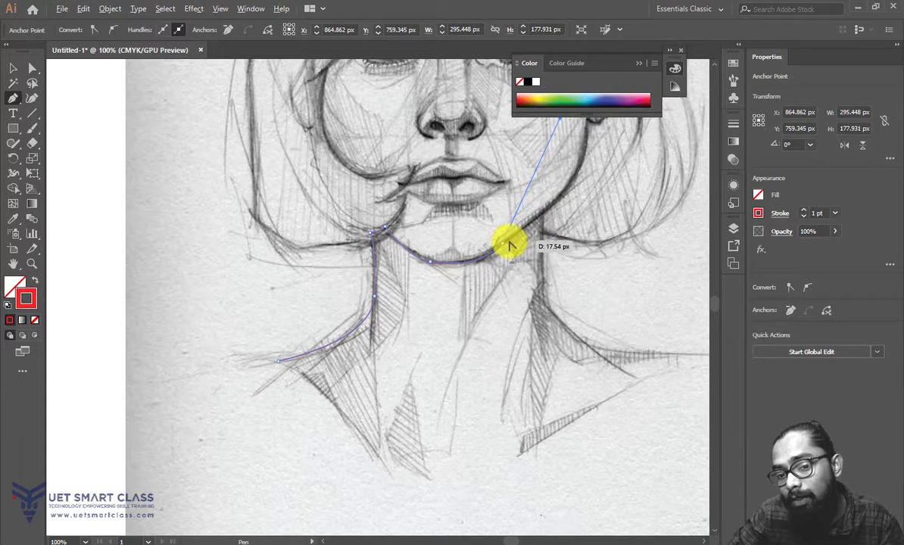
scroll(505, 250, up, 4)
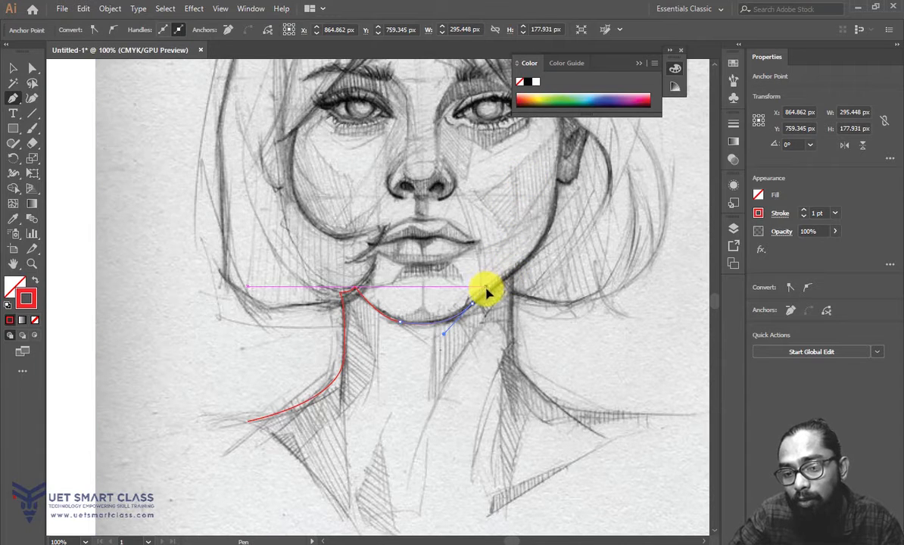
mouse_move(487, 296)
mouse_down()
mouse_move(522, 268)
mouse_move(514, 280)
mouse_up()
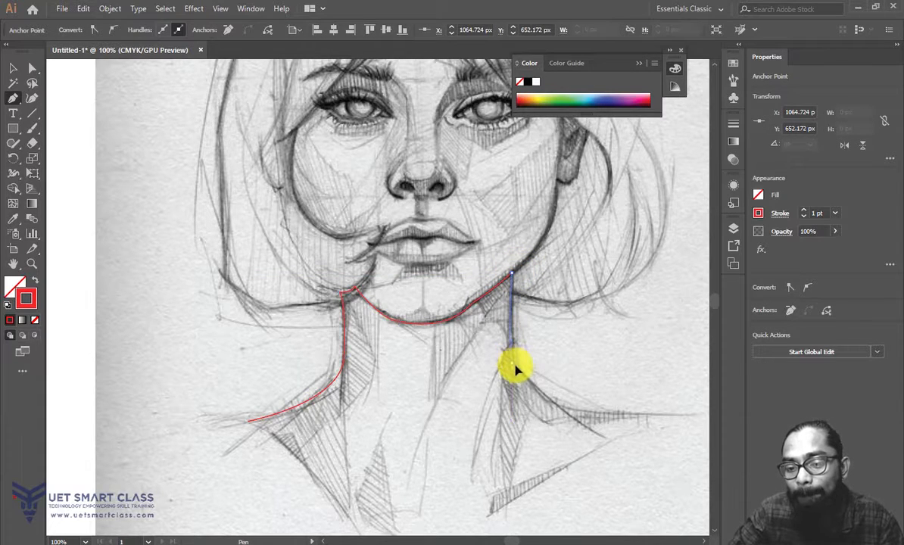
click(512, 362)
mouse_move(622, 430)
mouse_down()
mouse_move(596, 323)
mouse_move(646, 330)
mouse_up()
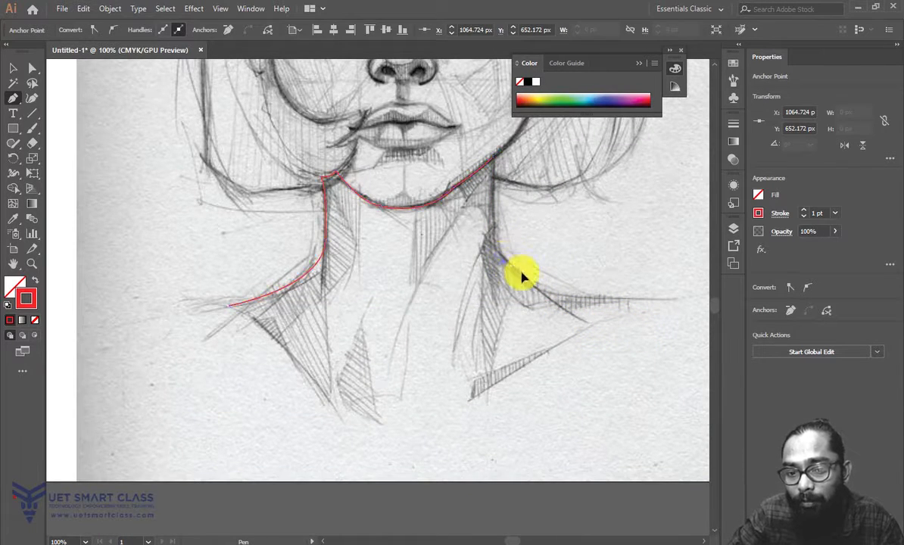
Step: Undo the traced shoulder, neck and jaw path completely
key(ctrl+z)
drag(492, 161, 547, 296)
key(ctrl)
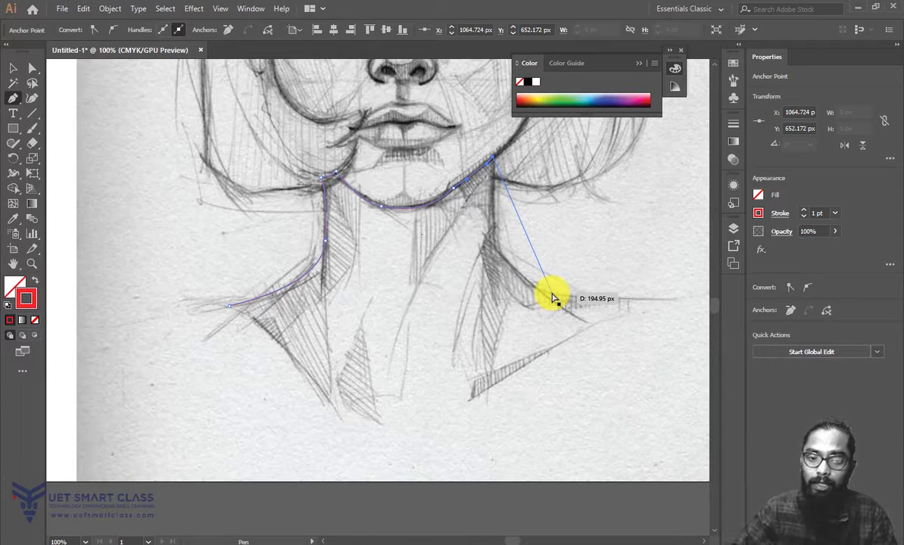
key(ctrl)
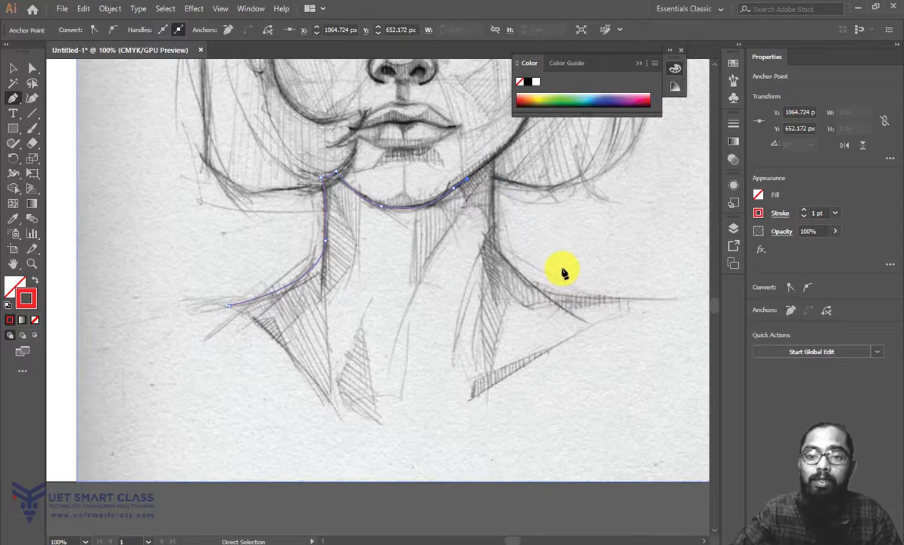
key(ctrl+z)
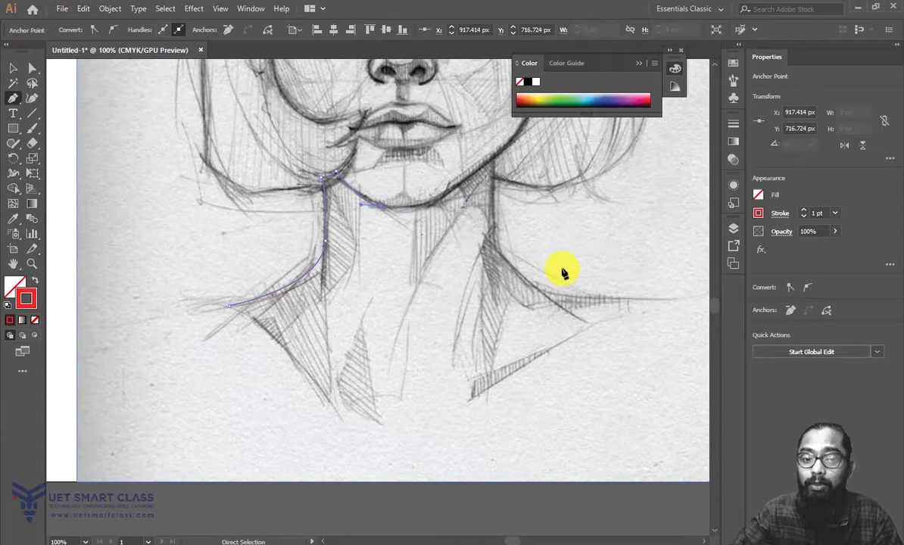
key(ctrl+z)
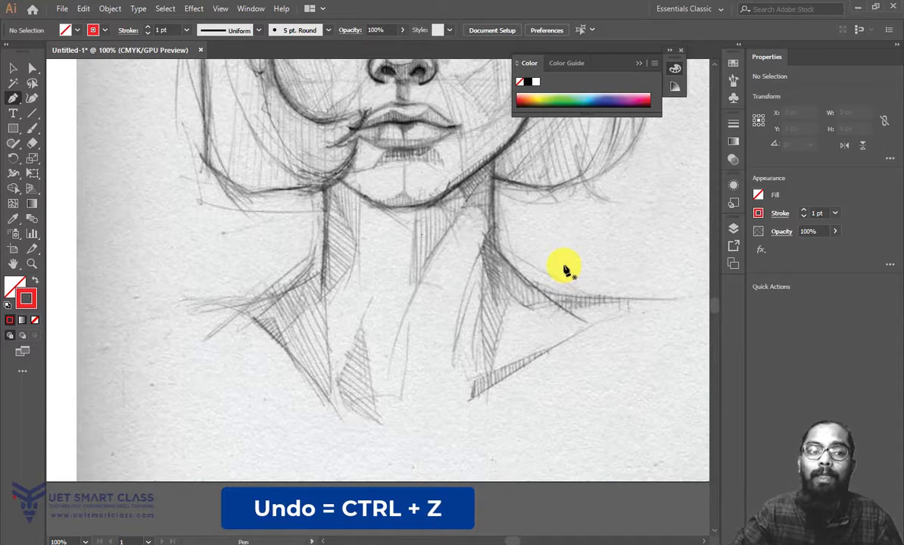
Step: Trace the innermost fringe strand with the Pen tool from the centre parting past the left eyebrow, with a pointed tip, down to the left temple
drag(258, 298, 273, 461)
drag(311, 304, 198, 416)
drag(295, 183, 350, 143)
drag(405, 162, 423, 127)
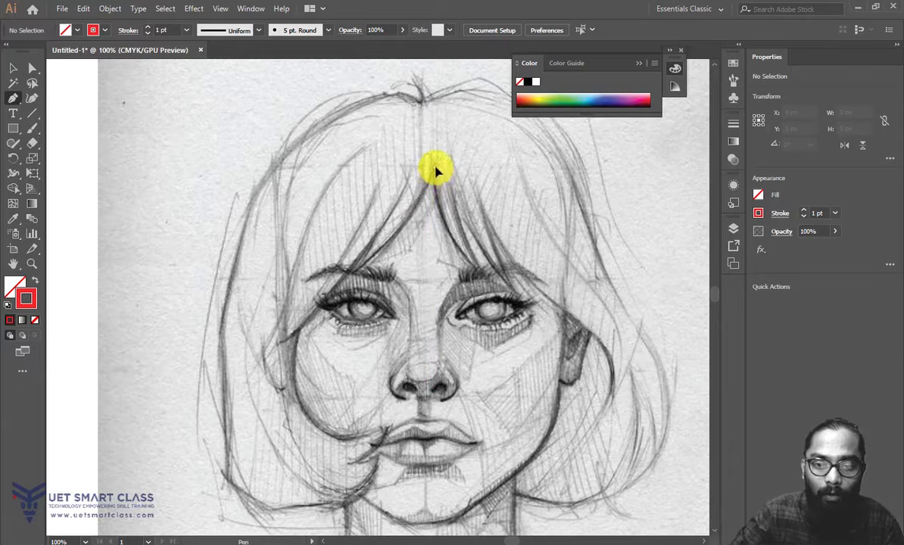
click(434, 166)
drag(353, 272, 288, 315)
drag(354, 273, 294, 306)
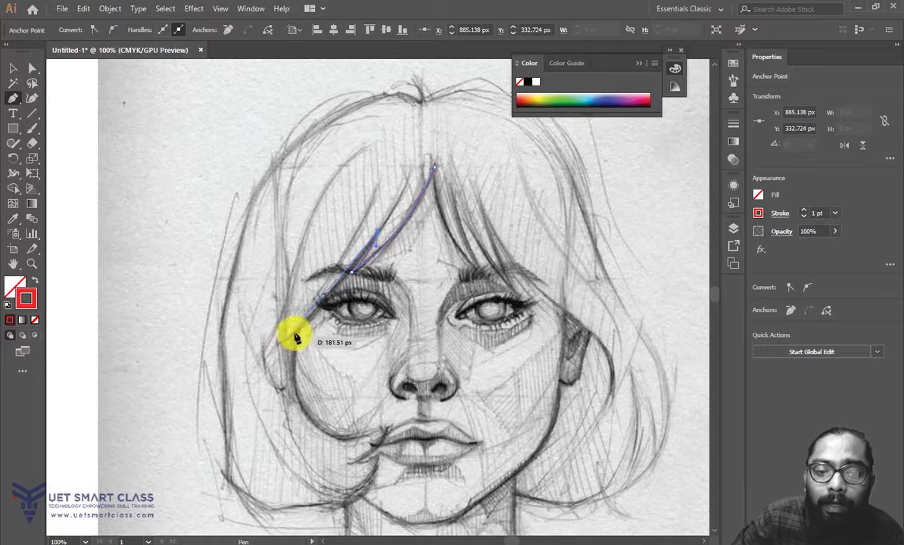
drag(294, 341, 261, 352)
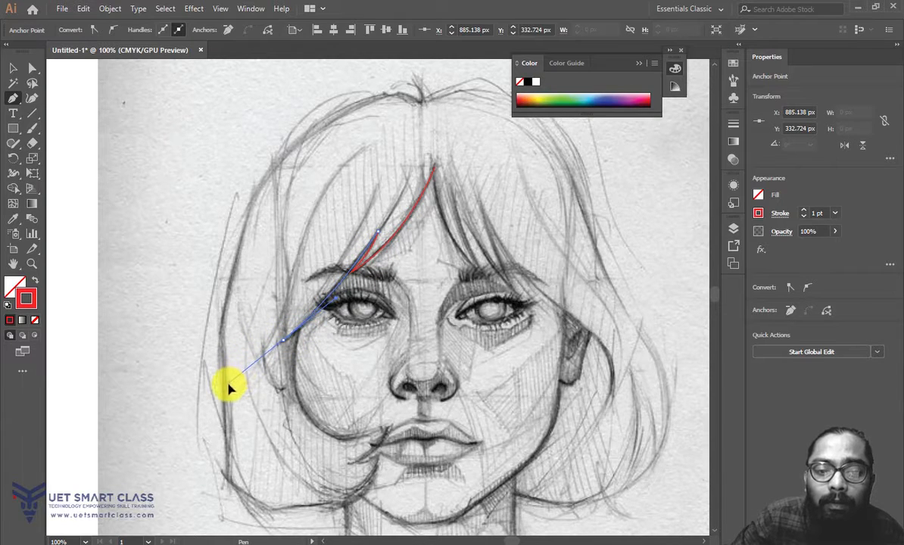
drag(232, 381, 228, 385)
Step: Continue the path with a second fringe strand, up to a pointed tip on the forehead and back down to the left temple
mouse_move(302, 324)
mouse_down()
mouse_move(379, 184)
mouse_move(386, 135)
mouse_up()
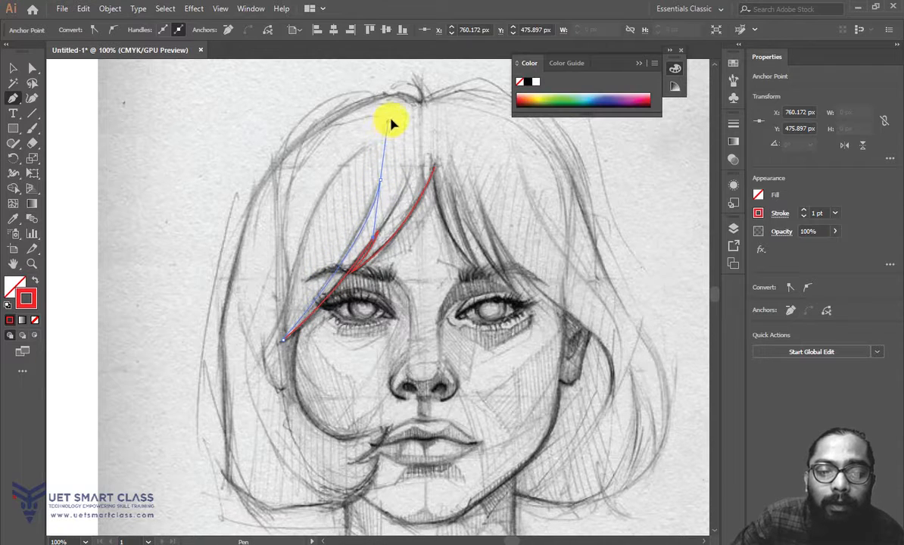
mouse_move(381, 184)
mouse_down()
mouse_move(329, 283)
mouse_move(341, 306)
mouse_up()
drag(231, 350, 227, 350)
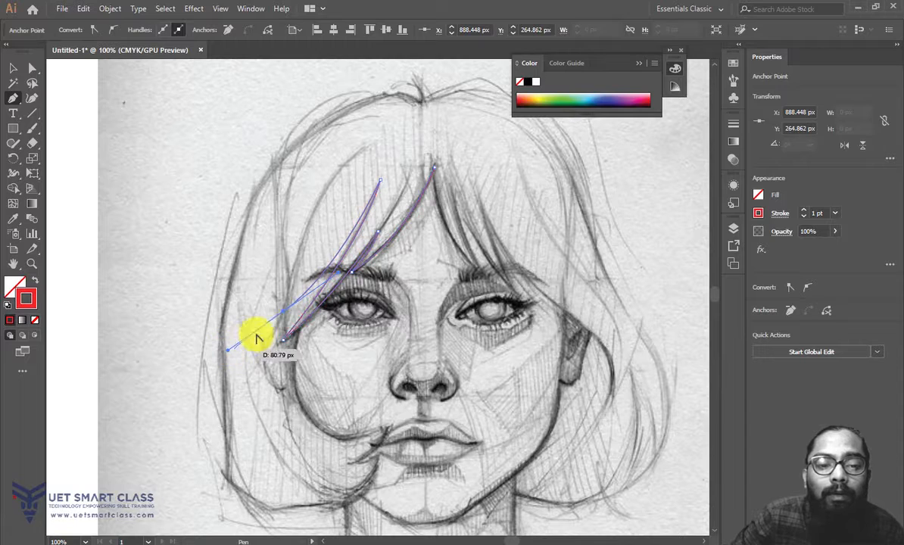
drag(293, 324, 289, 361)
drag(341, 324, 346, 281)
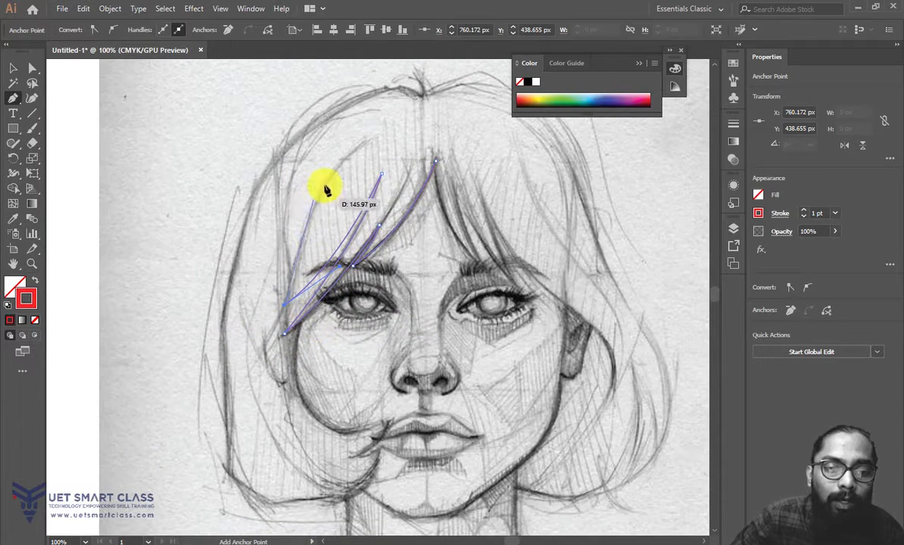
Step: Undo the first curve attempt at the left temple and trace a short pointed strand there, curving back down toward the ear
drag(313, 222, 264, 128)
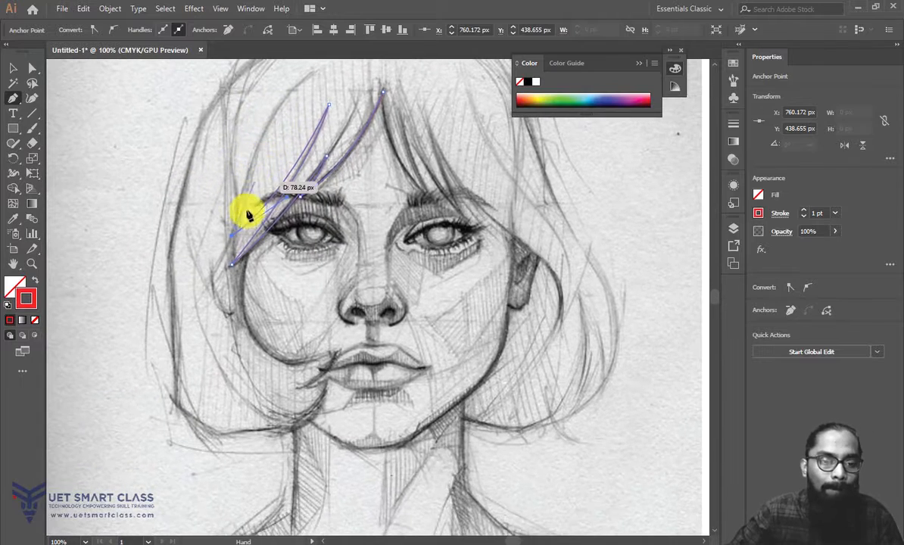
drag(259, 163, 246, 198)
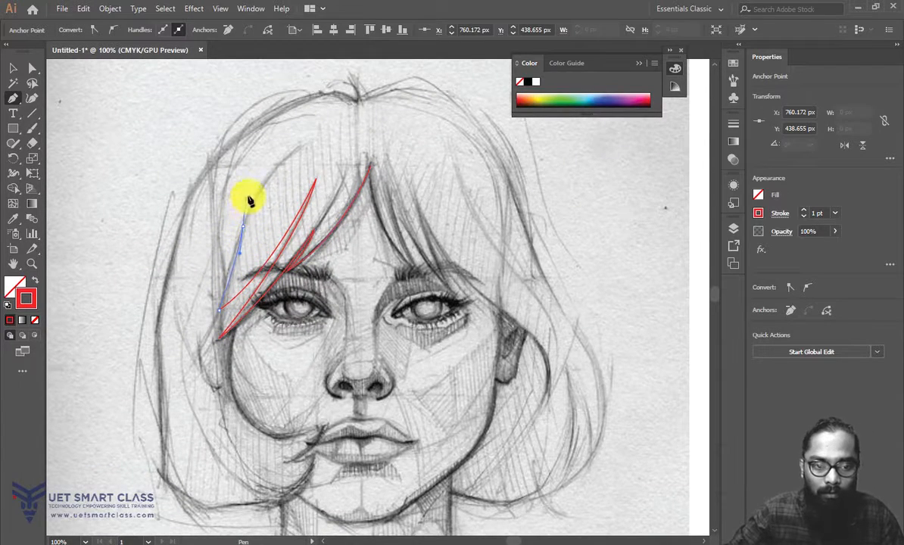
key(ctrl+z)
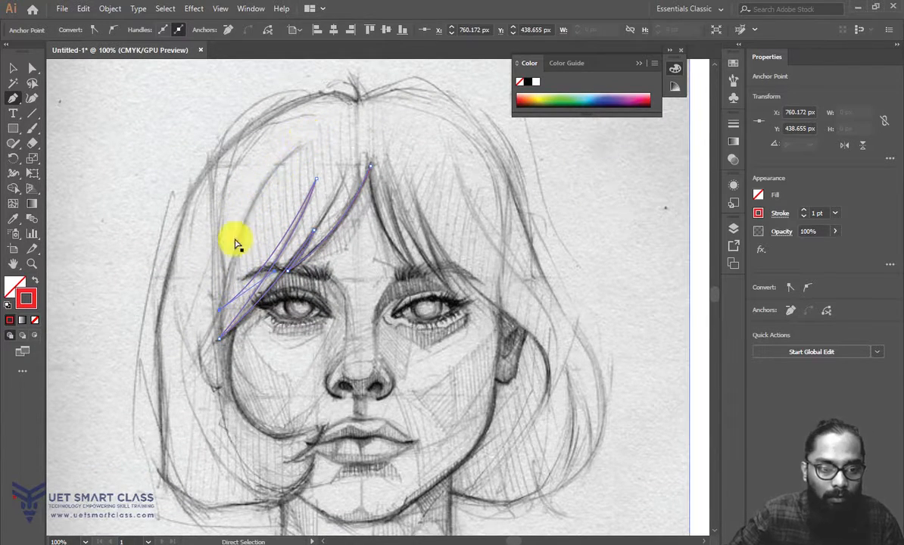
mouse_move(230, 279)
mouse_down()
mouse_move(232, 261)
mouse_move(208, 309)
mouse_move(222, 181)
mouse_up()
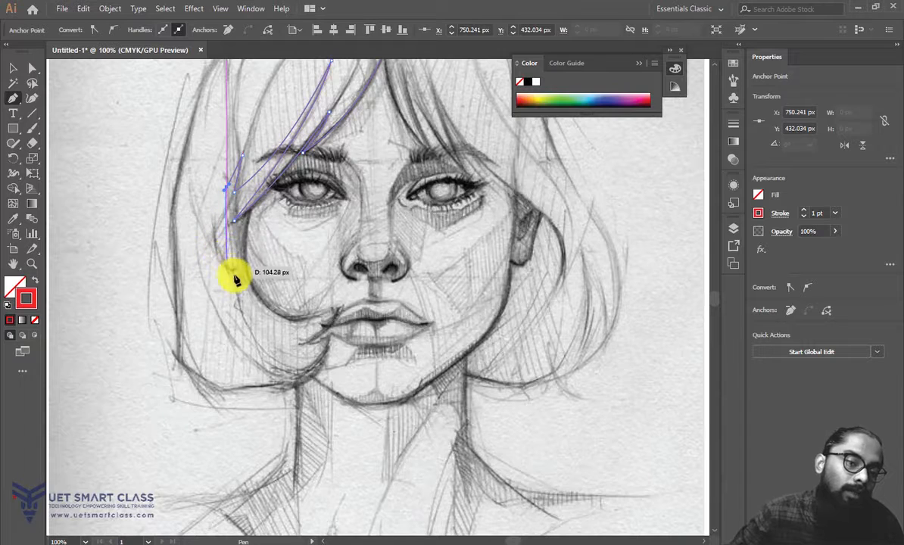
Step: Trace the narrow hair strand beside the left ear and the hair edge curving along the cheek to a corner point at the mouth
drag(235, 270, 281, 316)
drag(340, 306, 432, 252)
click(340, 307)
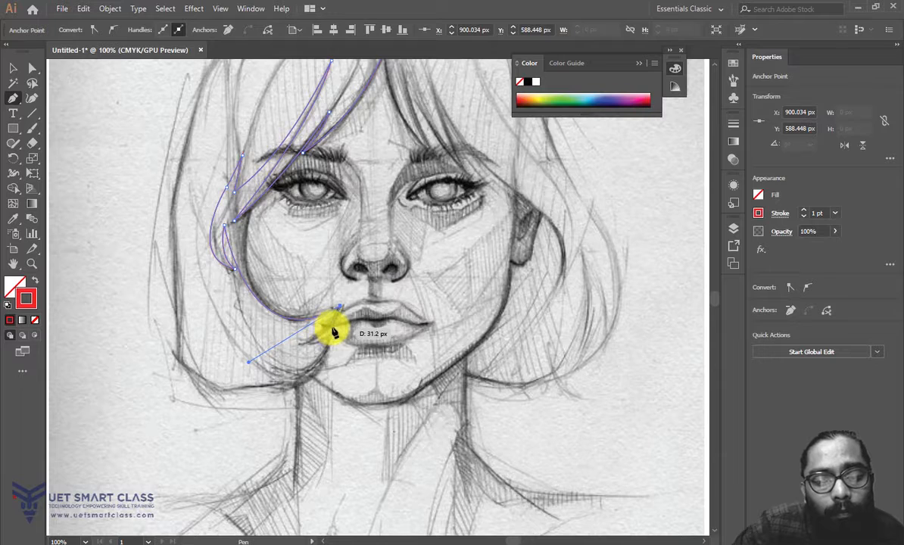
click(332, 325)
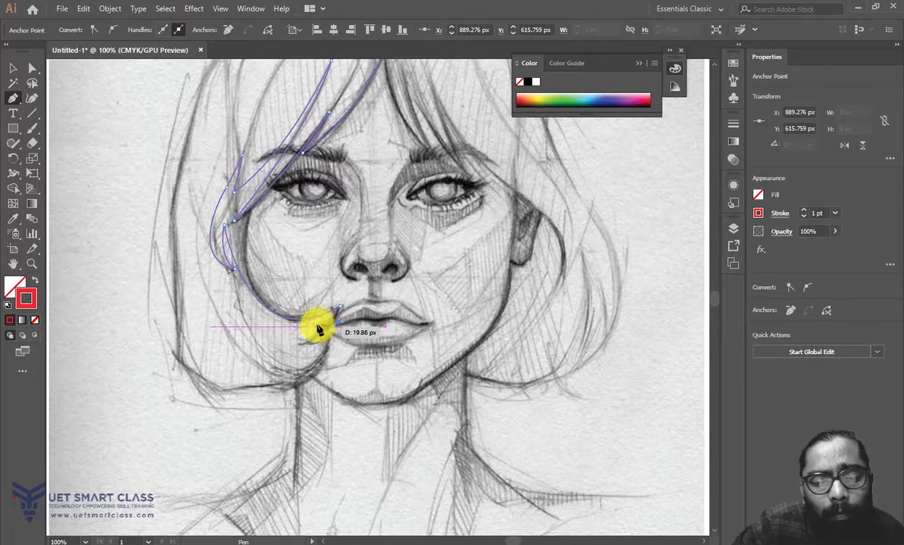
Step: Add the small pointed hair strands beside the left corner of the mouth to the path
click(321, 324)
click(326, 330)
drag(367, 303, 398, 243)
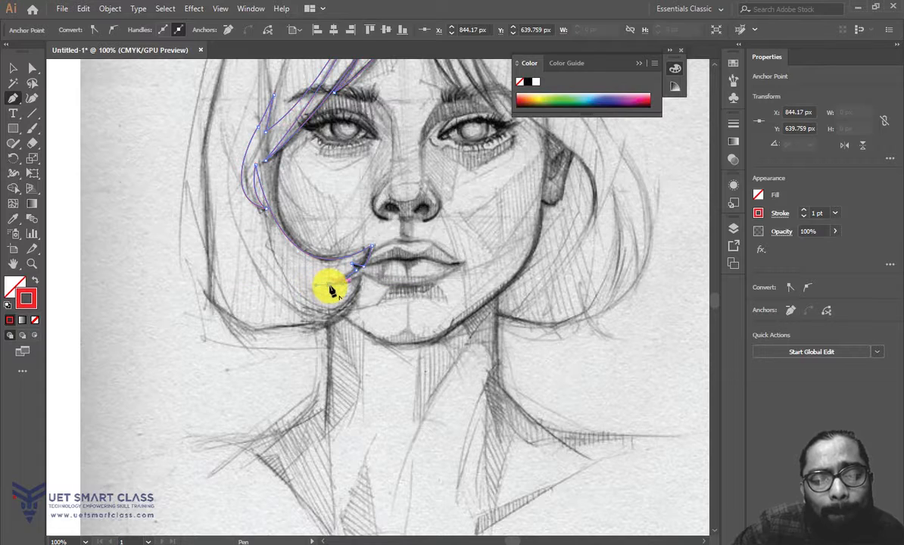
drag(361, 273, 372, 259)
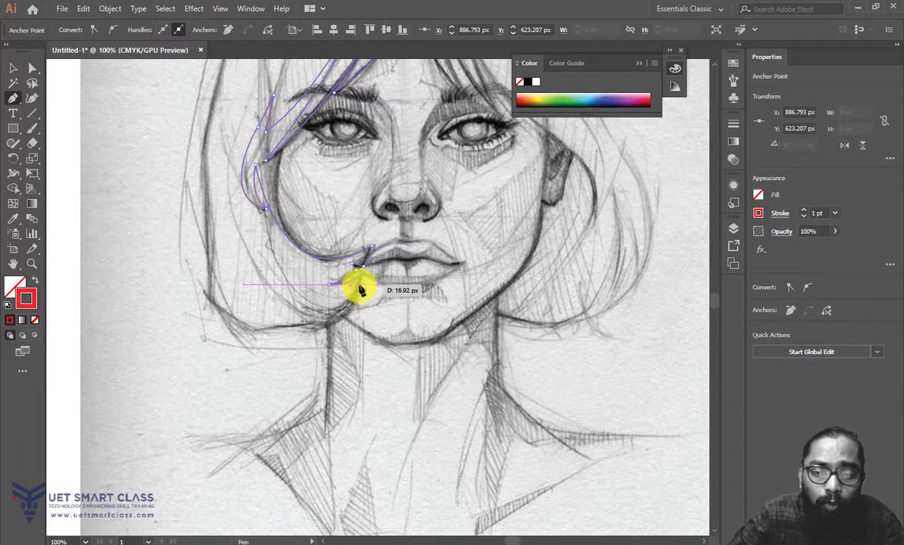
Step: Try tracing the curled hair below the mouth corner with many closely spaced anchor points, and undo those points
click(354, 303)
click(311, 314)
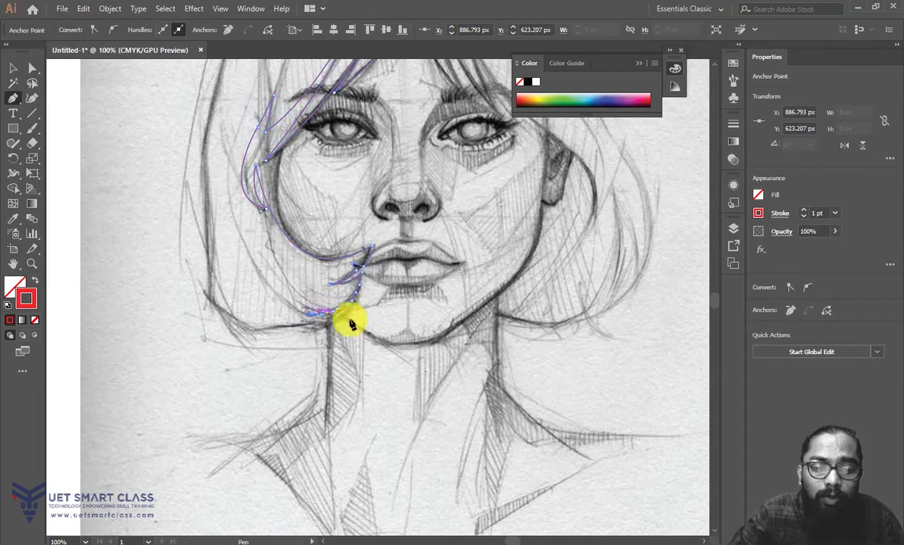
key(ctrl+z)
key(ctrl+z)
key(ctrl+z)
key(ctrl+z)
key(ctrl+z)
key(ctrl+z)
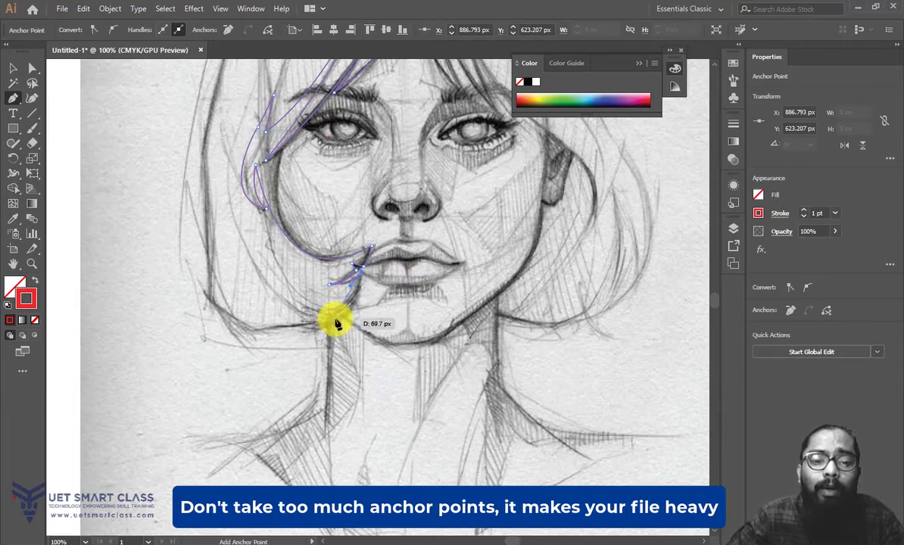
Step: Trace the curved strand below the left mouth corner with few anchors, out to a pointed tip and back toward the chin
drag(368, 341, 375, 374)
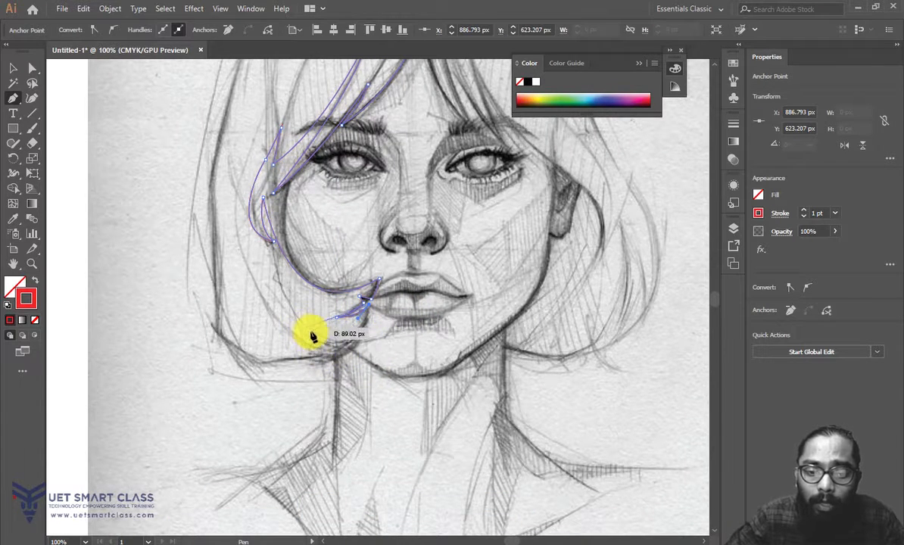
drag(315, 337, 301, 331)
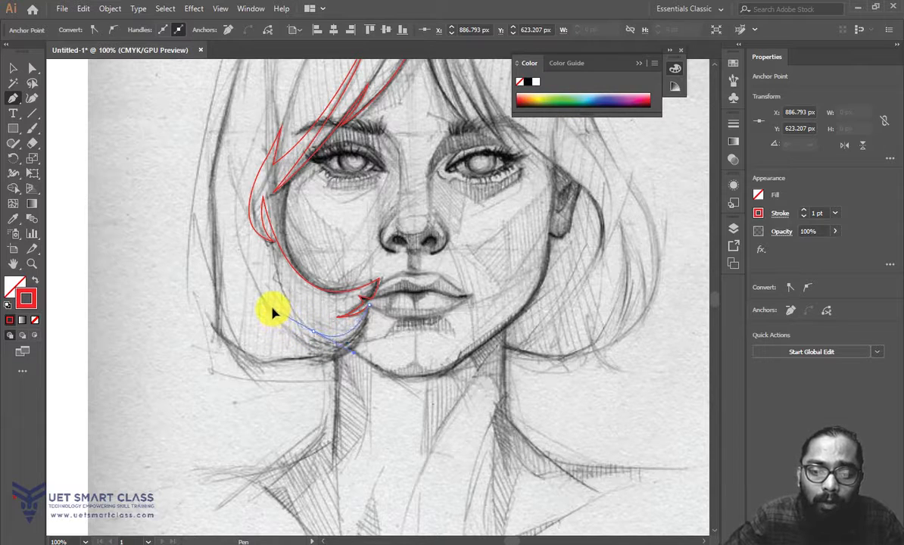
drag(270, 302, 295, 331)
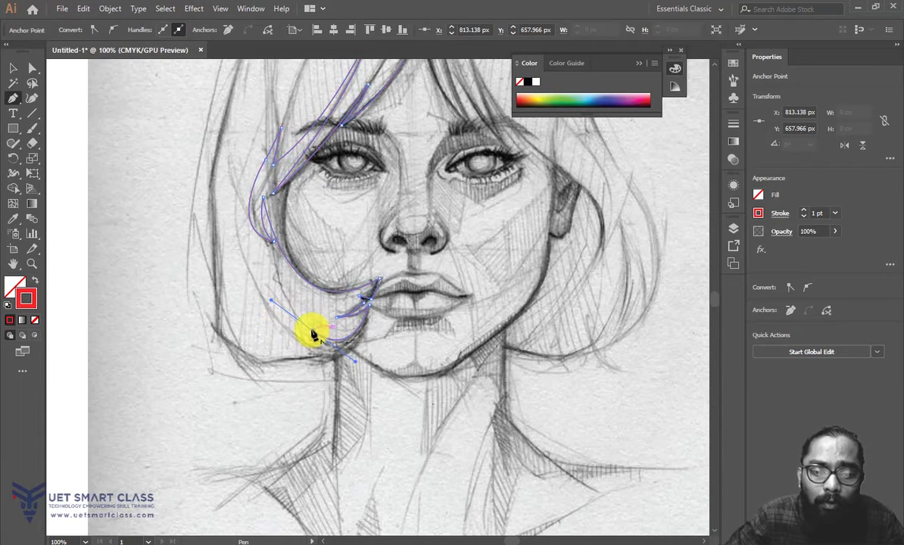
mouse_move(314, 335)
mouse_down()
mouse_move(370, 318)
mouse_move(367, 327)
mouse_move(415, 302)
mouse_move(394, 295)
mouse_up()
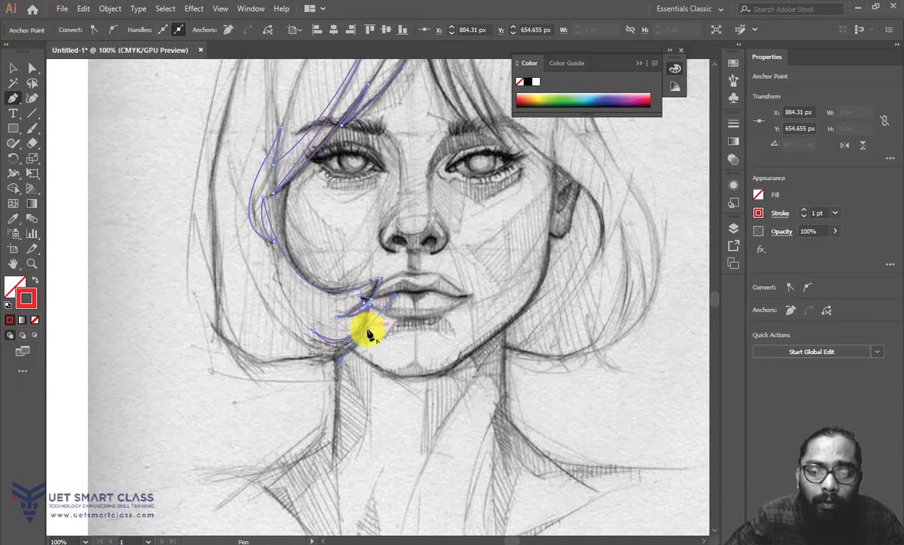
Step: Continue the path around the hair curl beside the chin and along the bottom edge of the left hair
scroll(403, 293, down, 2)
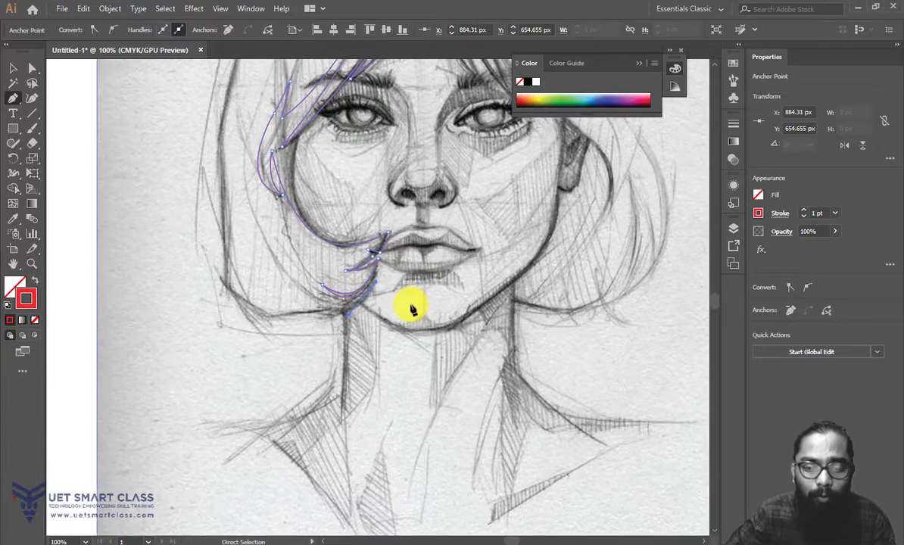
key(ctrl+equal)
drag(403, 340, 471, 282)
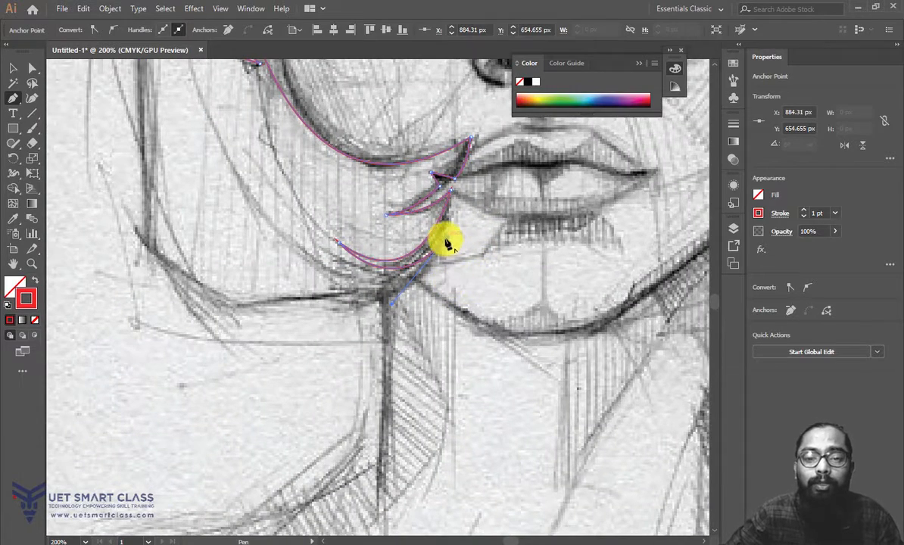
mouse_move(447, 241)
mouse_down()
mouse_move(428, 276)
mouse_move(370, 294)
mouse_move(317, 293)
mouse_up()
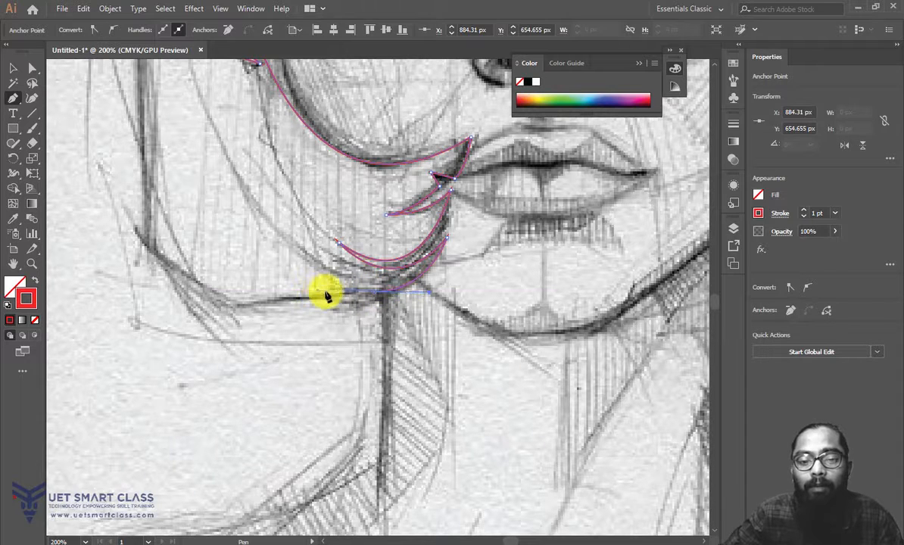
mouse_move(373, 294)
mouse_down()
mouse_move(385, 307)
mouse_move(306, 339)
mouse_move(316, 302)
mouse_move(218, 307)
mouse_up()
Step: Trace the outer left side of the hair upward and over the left crown, ending in a corner point near the parting
key(ctrl+minus)
drag(304, 271, 285, 271)
drag(287, 287, 230, 391)
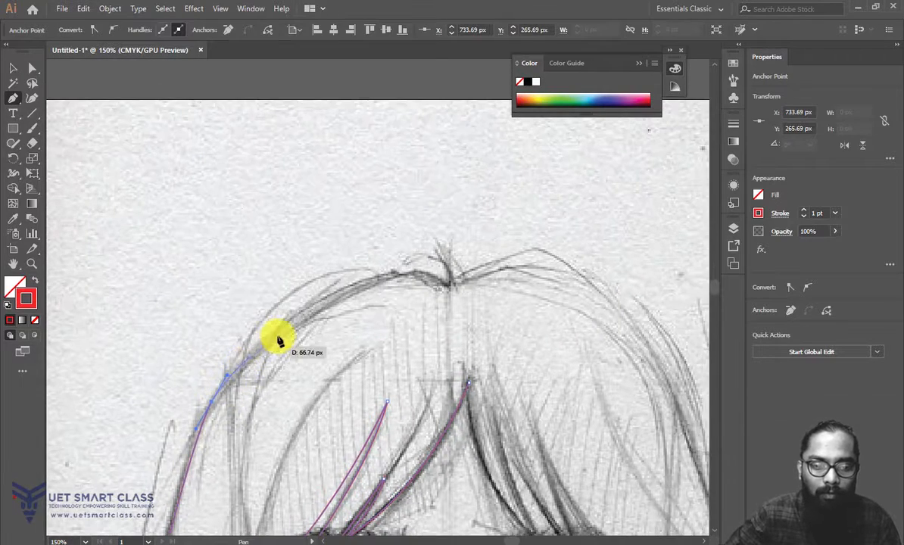
drag(250, 341, 250, 327)
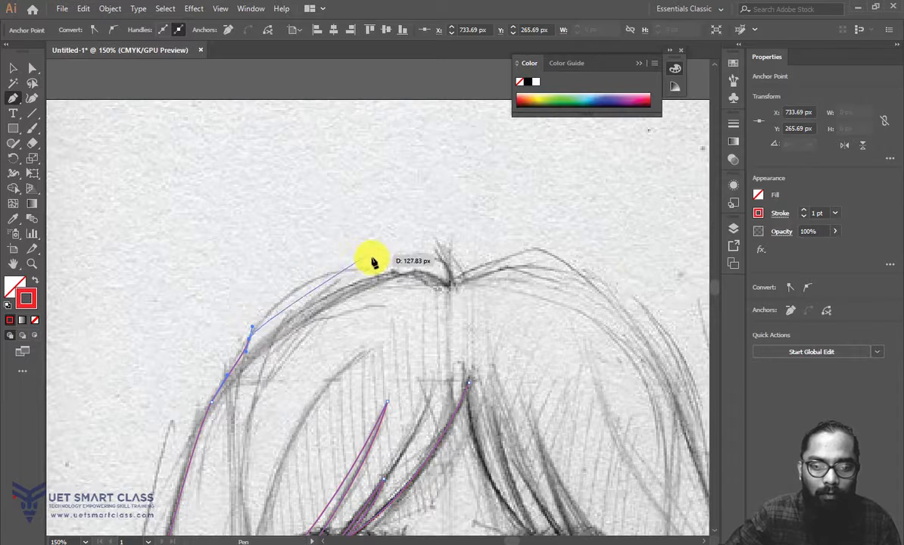
ctrl+click(286, 299)
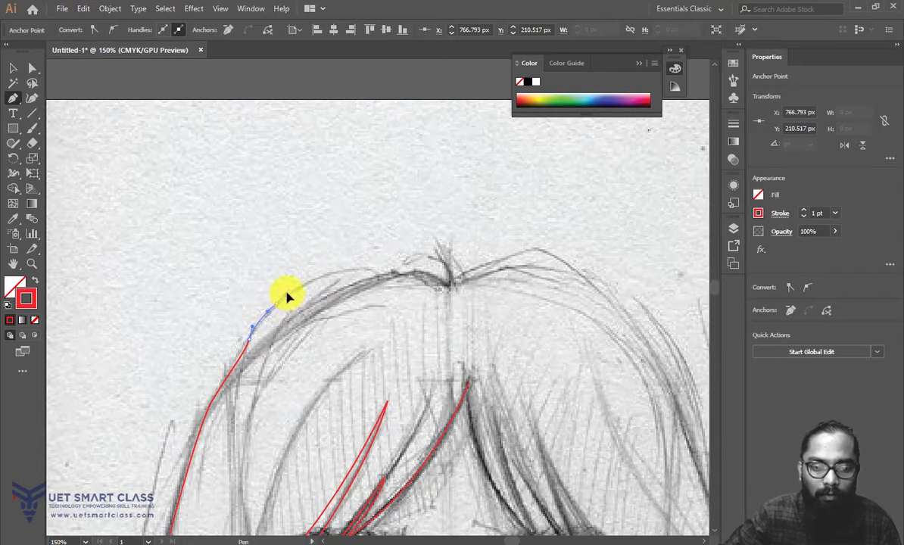
drag(377, 271, 384, 303)
click(378, 281)
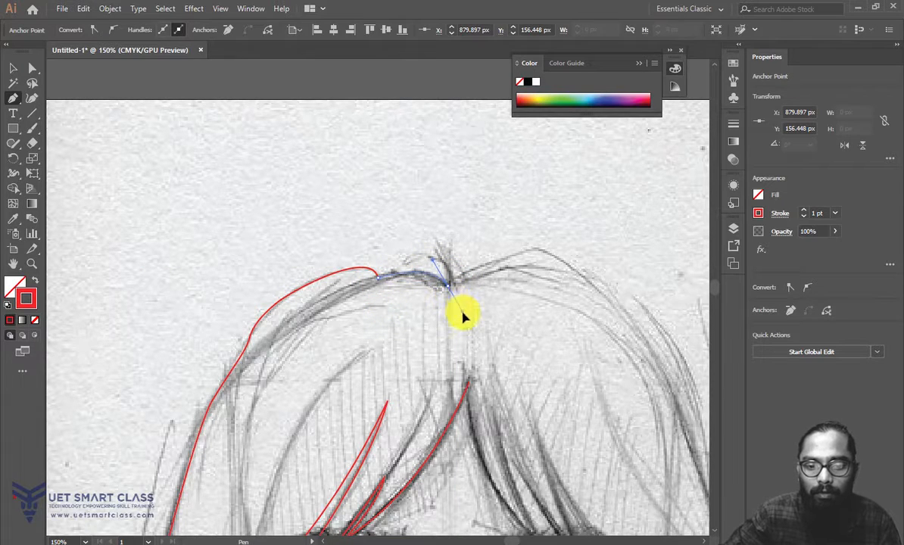
Step: Continue the outline to the parting and trace the small spiky hair tuft at the top of the head
drag(464, 317, 462, 310)
drag(428, 264, 386, 252)
drag(450, 279, 421, 249)
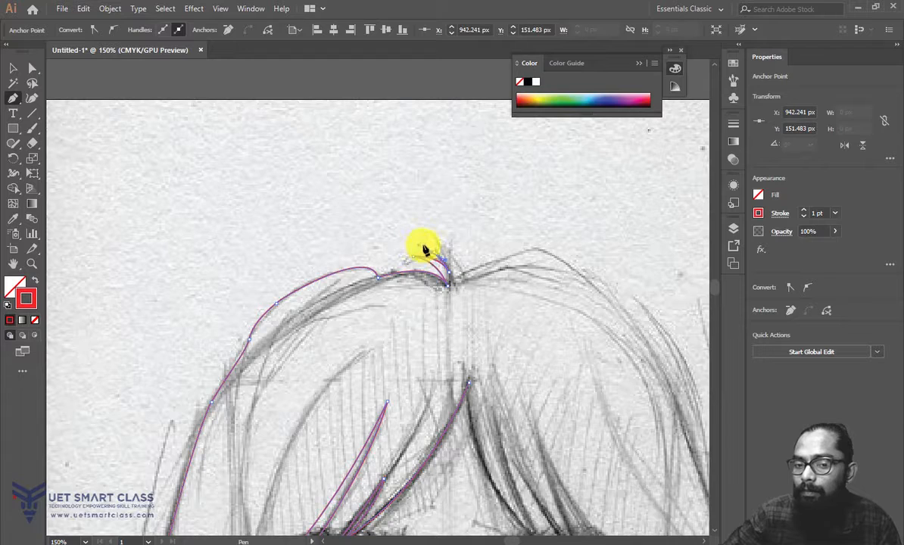
drag(458, 277, 464, 293)
drag(459, 256, 487, 188)
click(465, 271)
Step: Trace the top hair contour from the parting over the right crown and down to the upper right side
key(space)
key(space)
key(space)
drag(548, 237, 468, 218)
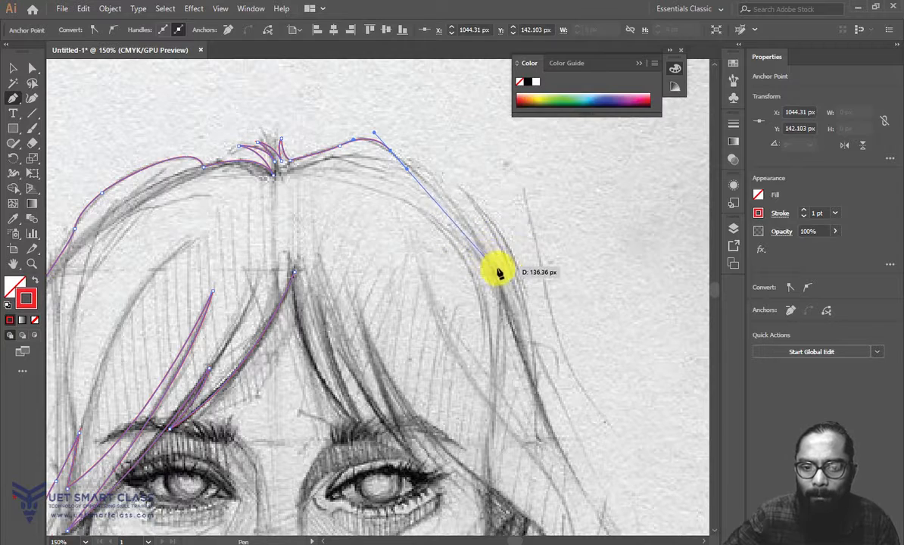
drag(504, 293, 508, 339)
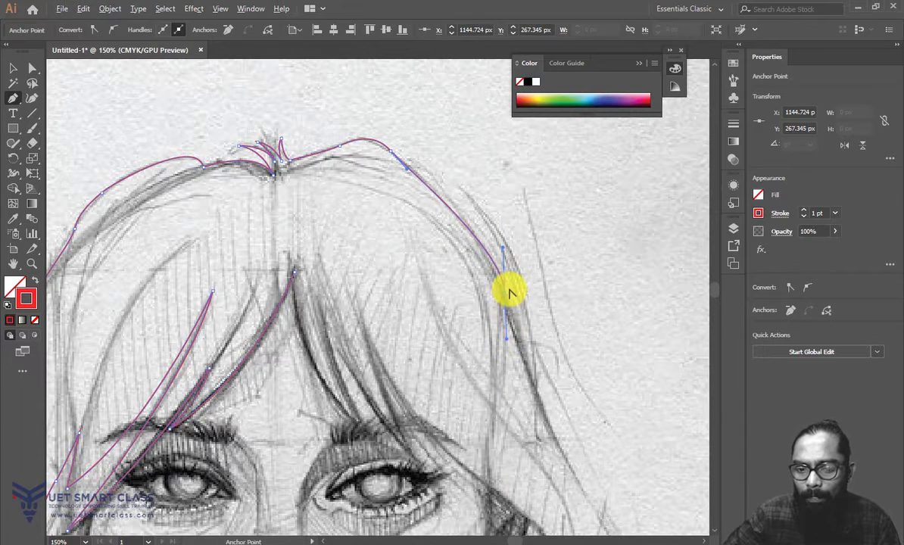
Step: Add a pointed outer strand at the upper right of the hair and continue the outline down the right side to about eyebrow level
drag(454, 184, 424, 155)
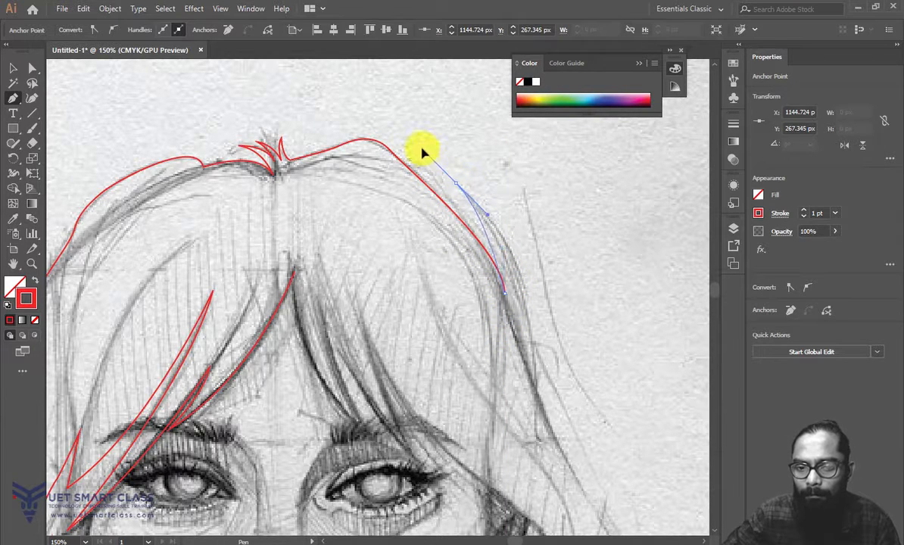
drag(395, 112, 404, 126)
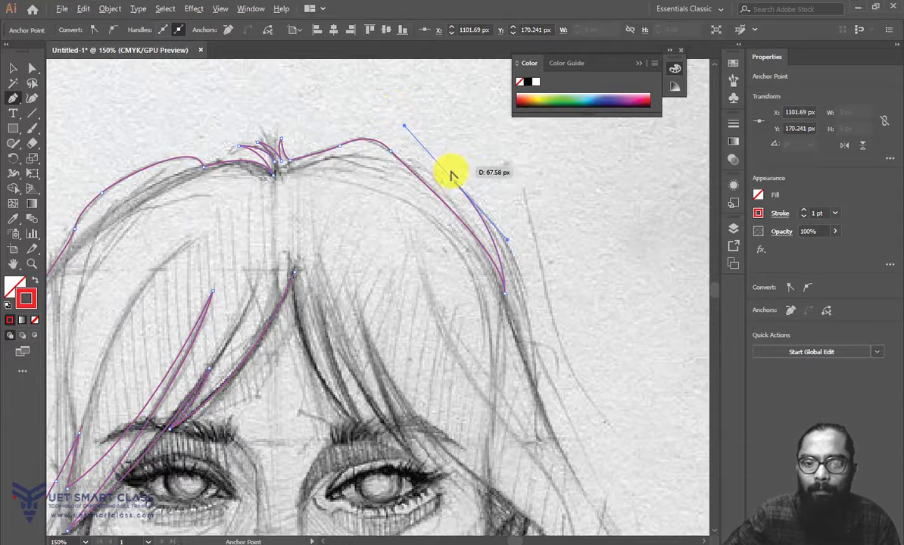
click(456, 183)
drag(535, 246, 494, 166)
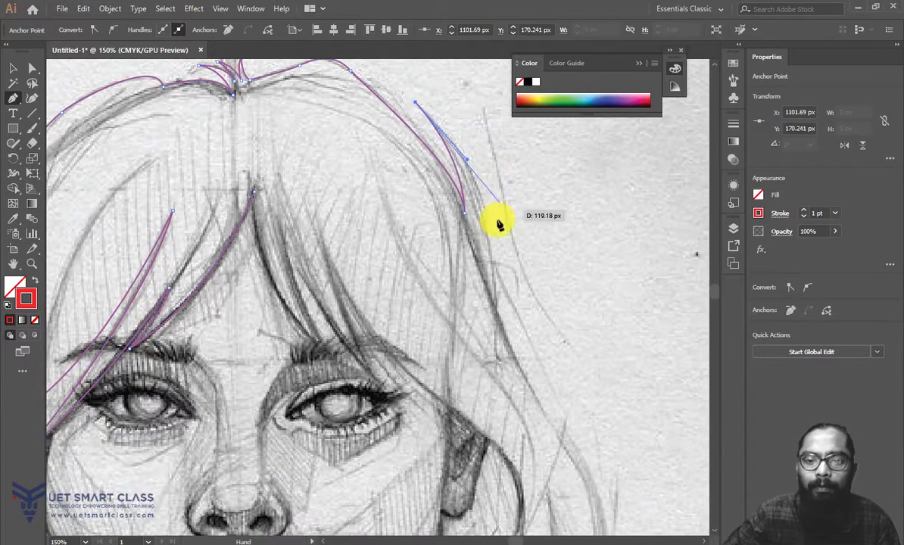
drag(486, 223, 487, 294)
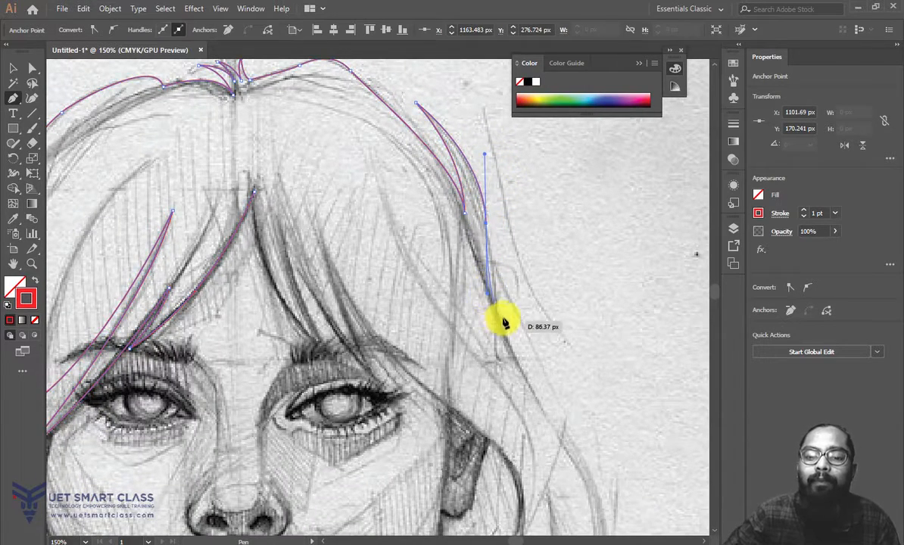
mouse_move(507, 337)
mouse_down()
mouse_move(515, 357)
mouse_move(518, 268)
mouse_move(545, 413)
mouse_move(492, 303)
mouse_up()
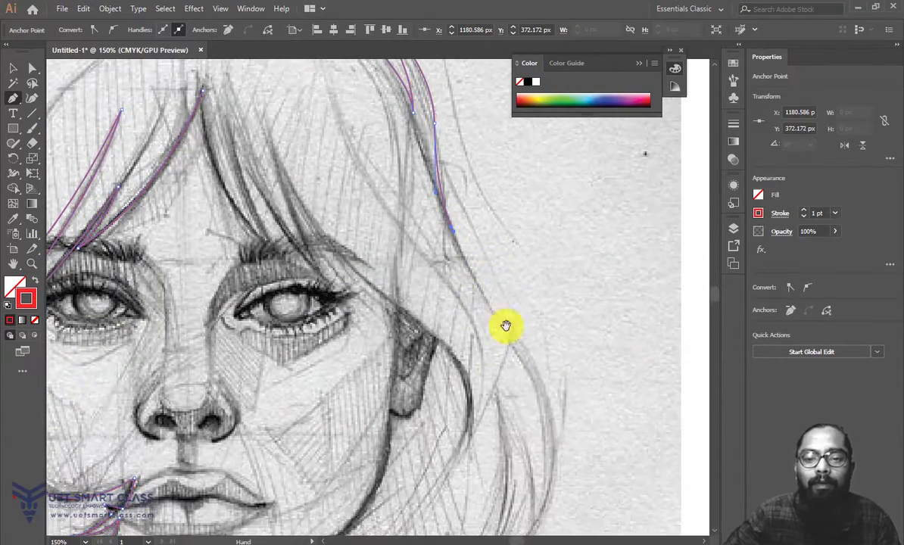
Step: Continue the outline down the right side of the hair and around its outward curve to the lower right edge
key(ctrl+minus)
drag(508, 250, 577, 193)
drag(525, 289, 543, 310)
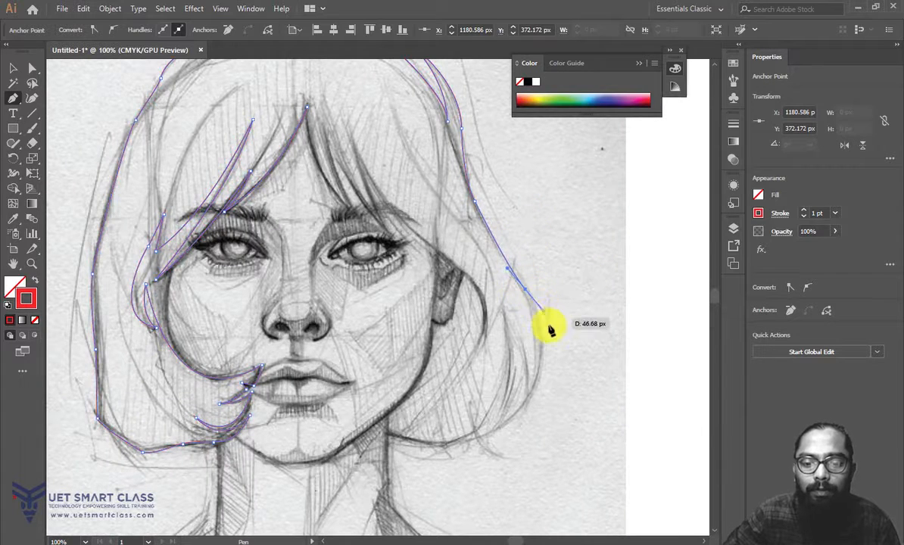
drag(499, 426, 442, 453)
Step: Trace a narrow pointed strand up into the lower right hair and back, then extend the outline along the bottom curve
drag(500, 430, 516, 334)
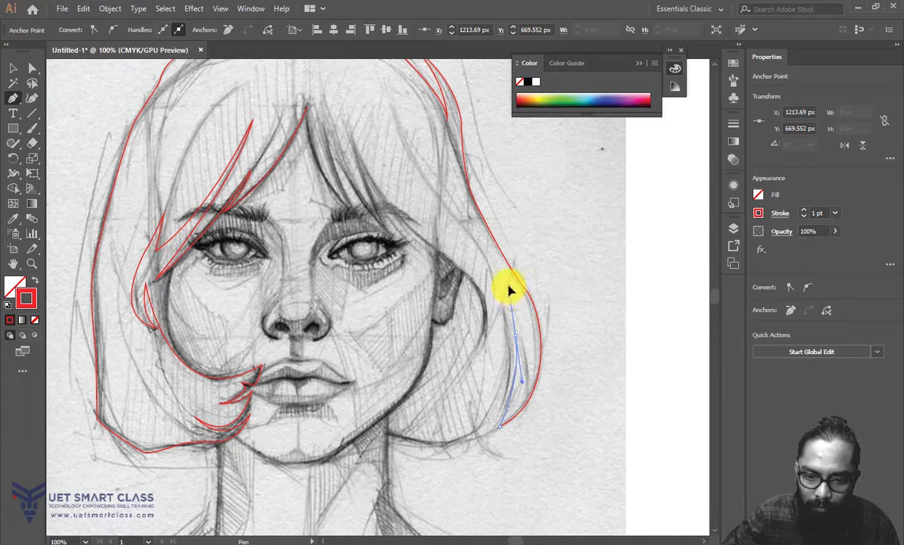
click(507, 278)
click(515, 342)
drag(492, 438, 439, 467)
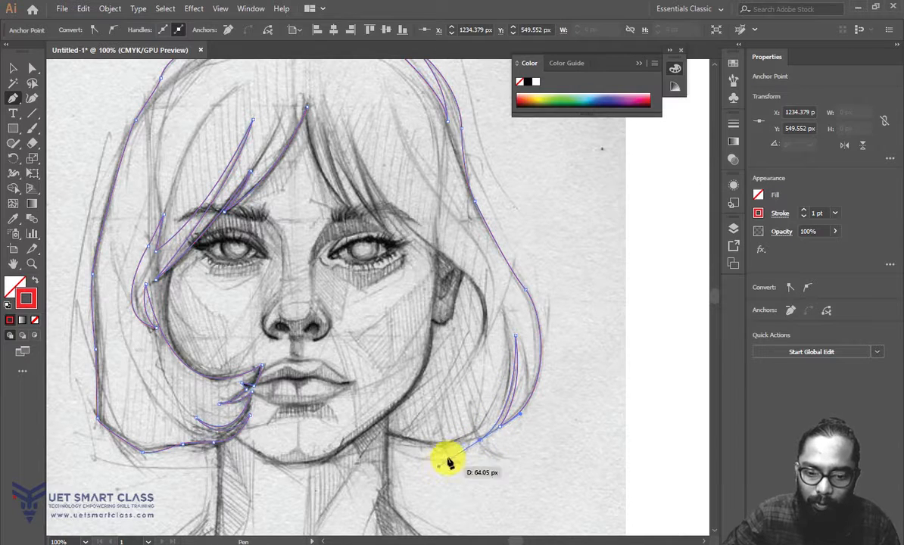
Step: Add a second narrow pointed strand beside the first in the lower right hair and return to the bottom edge
click(480, 445)
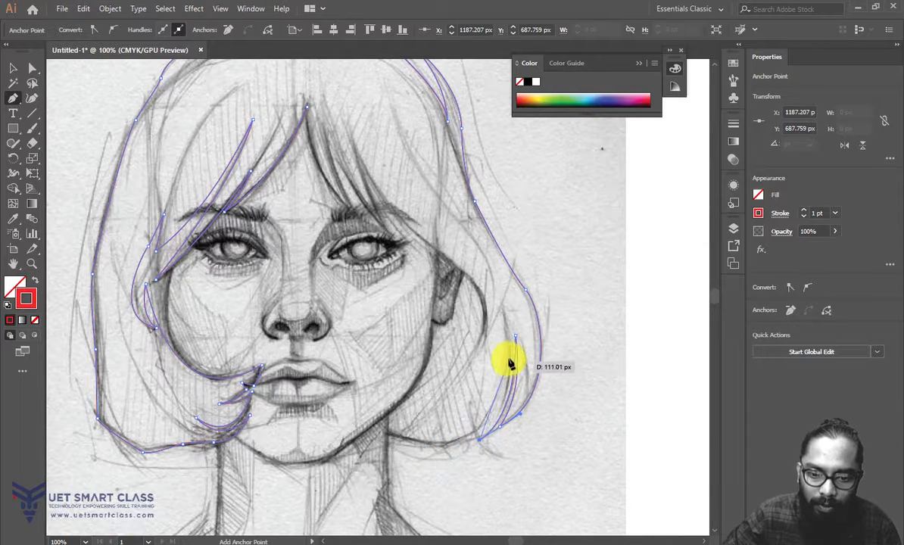
click(508, 290)
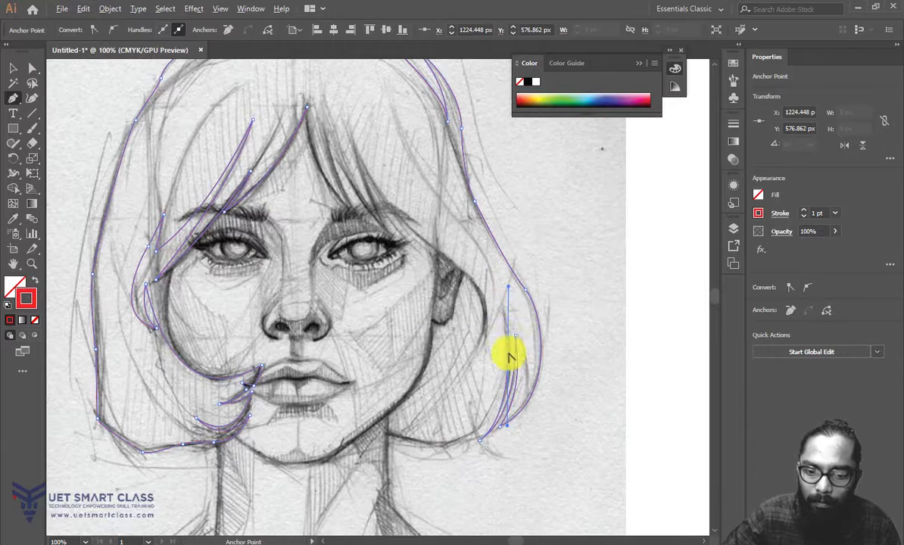
click(476, 430)
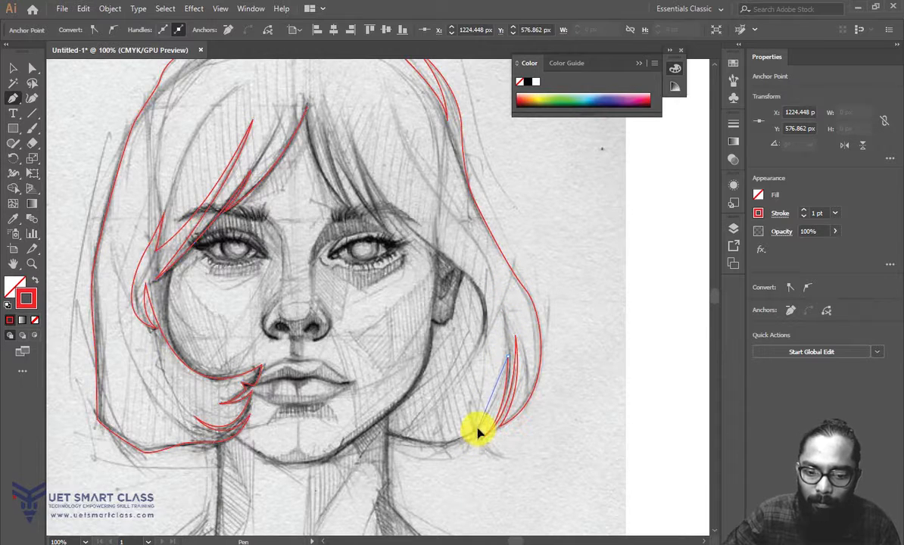
click(475, 439)
Step: Trace the bottom hair edge to the neck, then follow the right jawline up and around the ear
drag(482, 433, 432, 320)
key(ctrl+a)
drag(431, 321, 426, 260)
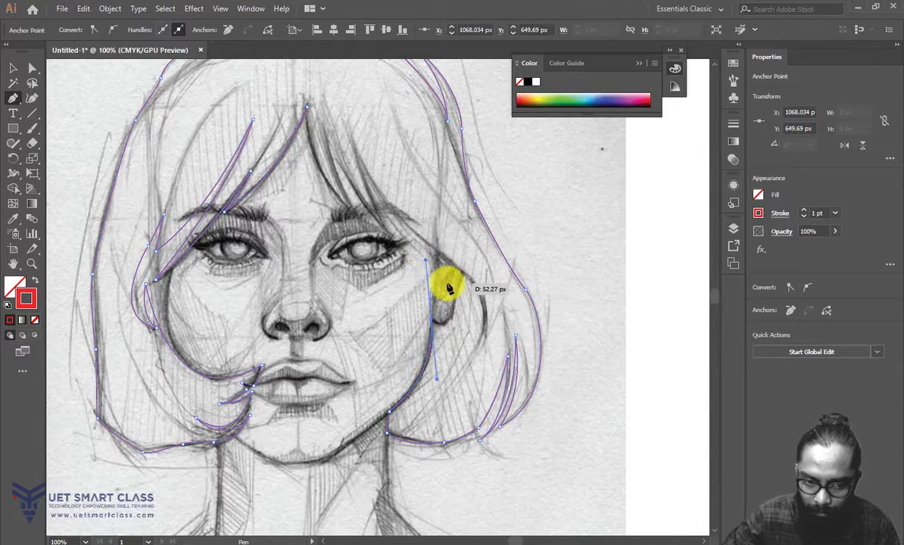
drag(444, 327, 319, 169)
Step: Trace the right fringe from the ear toward the eye and add a long pointed strand reaching up the forehead
click(350, 266)
drag(360, 275, 373, 164)
click(408, 268)
click(431, 295)
key(ctrl+a)
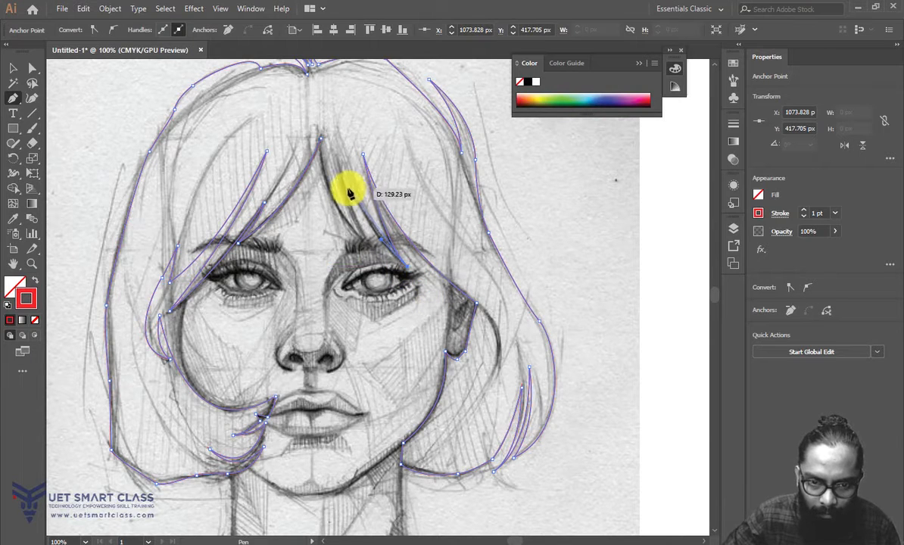
Step: Trace the inner right fringe strand from its tip near the parting down to a corner point above the eye
key(ctrl+z)
drag(319, 122, 313, 117)
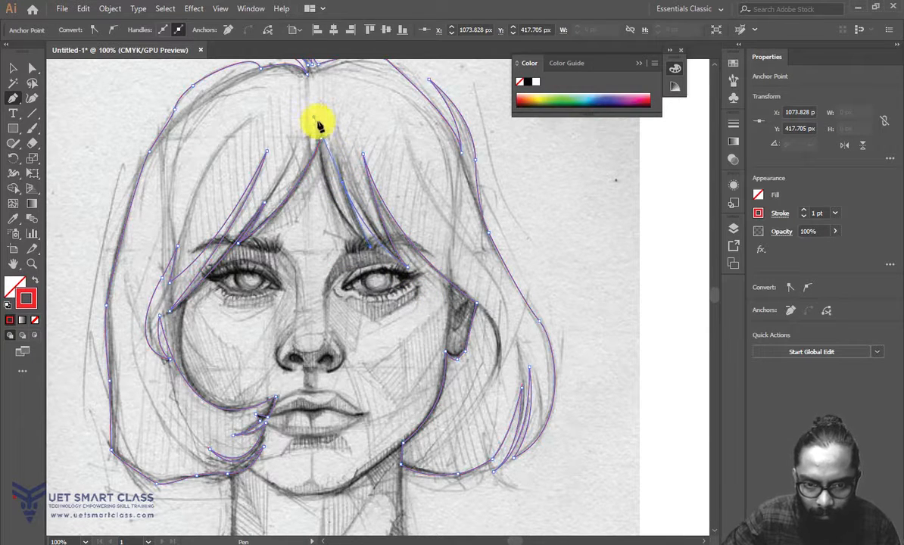
click(343, 182)
drag(377, 256, 391, 272)
click(377, 256)
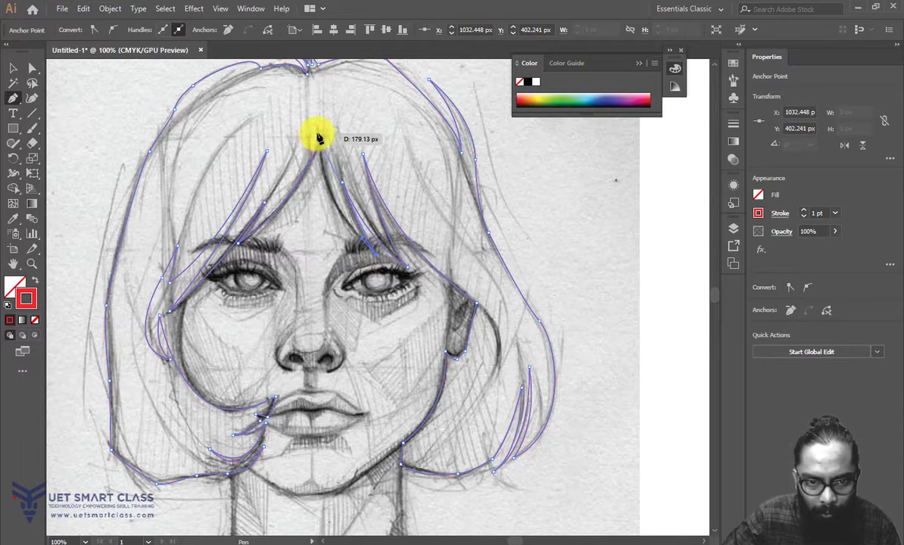
Step: Curve the inner fringe edge up to close the hair outline at the fringe parting, and deselect the finished path
drag(321, 139, 331, 186)
key(space)
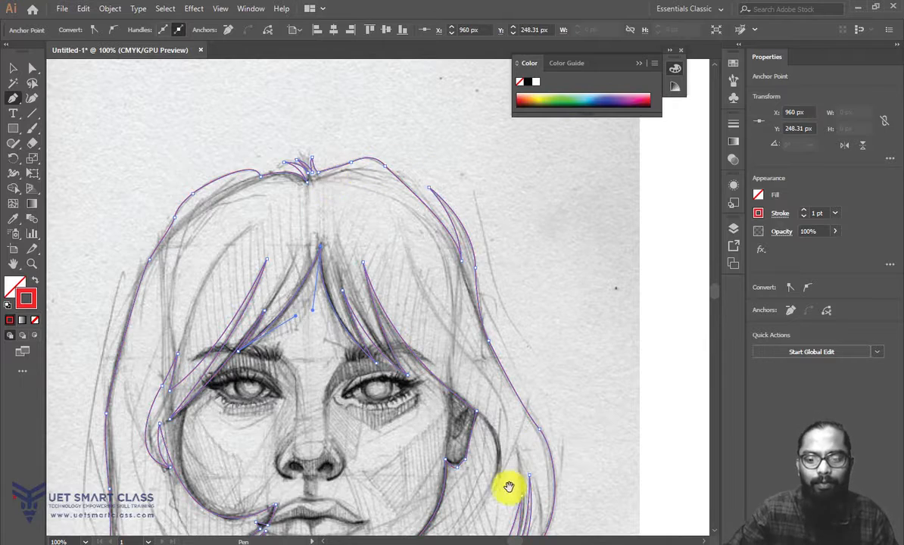
drag(505, 475, 585, 322)
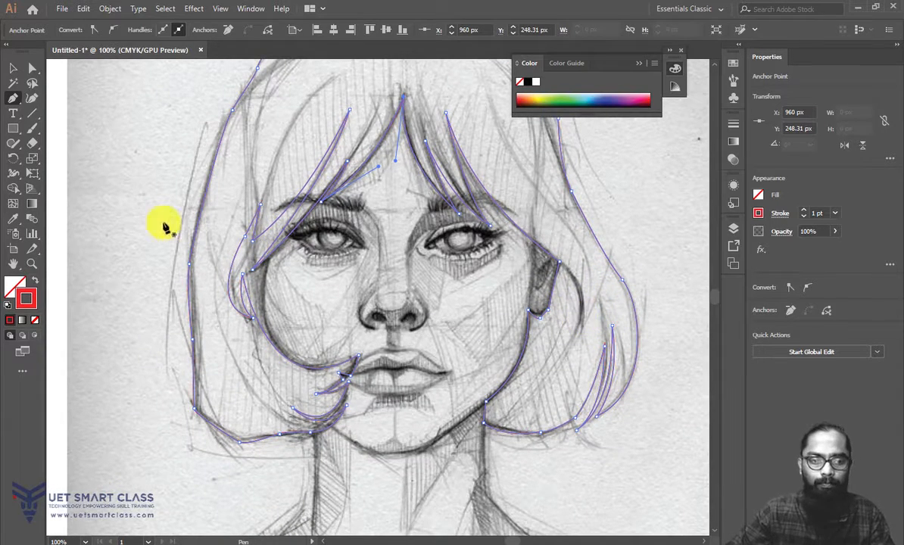
click(14, 69)
click(222, 145)
key(space)
mouse_move(222, 146)
mouse_down()
mouse_move(228, 253)
mouse_move(295, 232)
mouse_move(259, 280)
mouse_move(282, 299)
mouse_move(306, 279)
mouse_move(313, 370)
mouse_move(319, 345)
mouse_up()
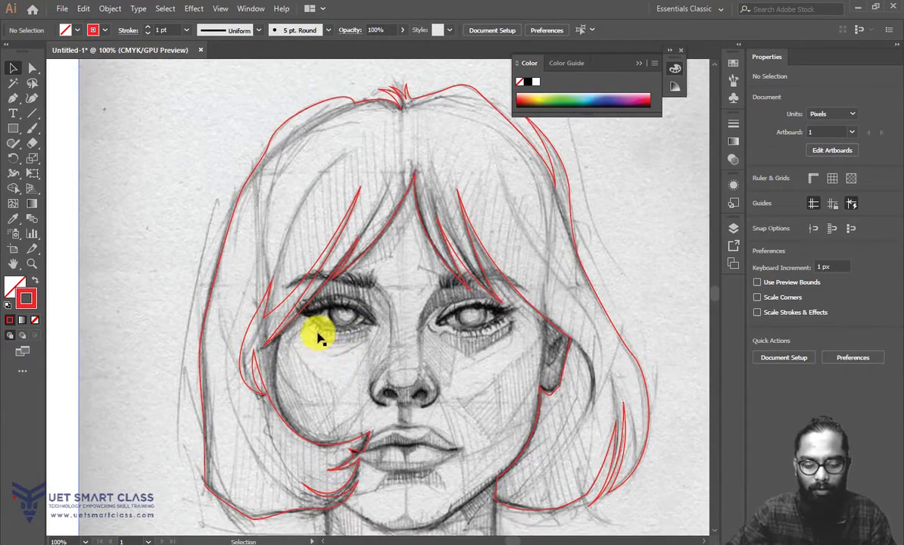
Step: Trace a separate long wavy strand from the right crown down past the ear and back as a closed path
key(p)
key(space)
drag(437, 333, 379, 353)
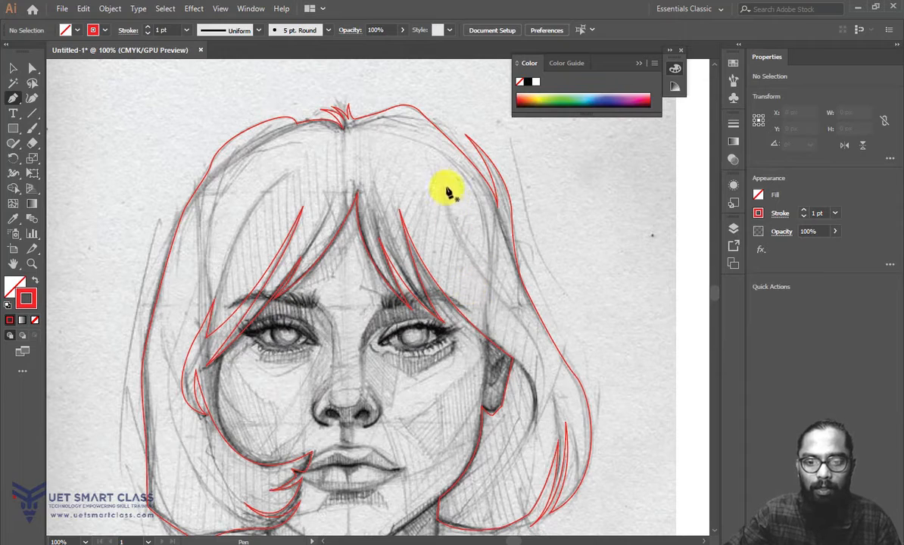
click(439, 182)
drag(497, 290, 534, 318)
drag(529, 429, 495, 477)
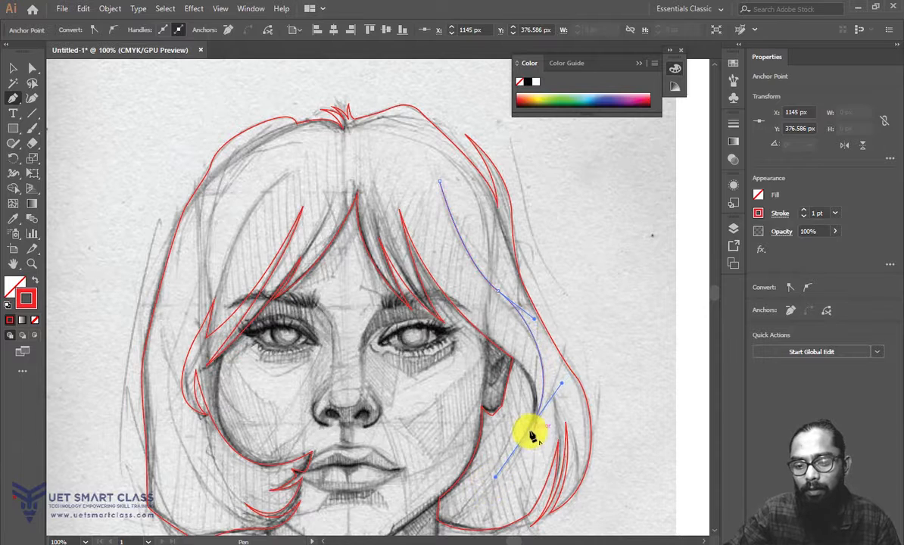
drag(529, 437, 405, 254)
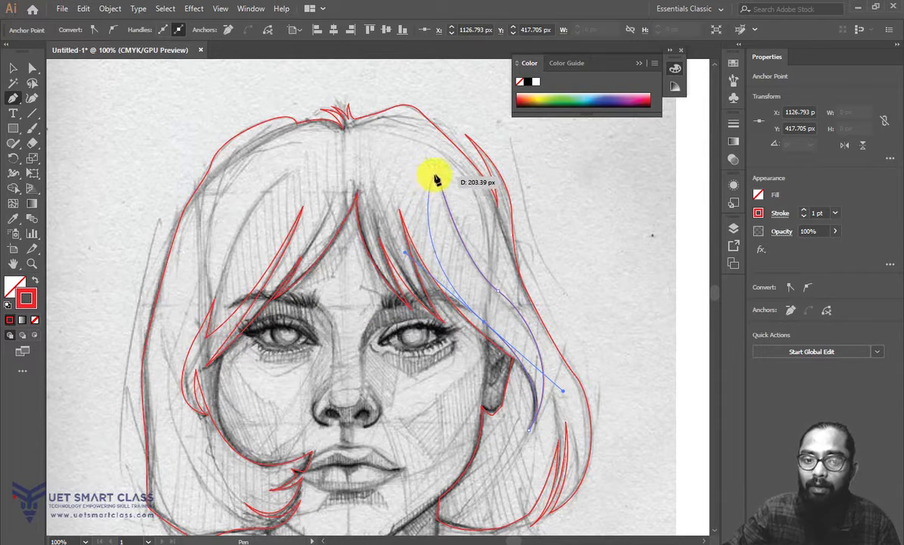
click(439, 183)
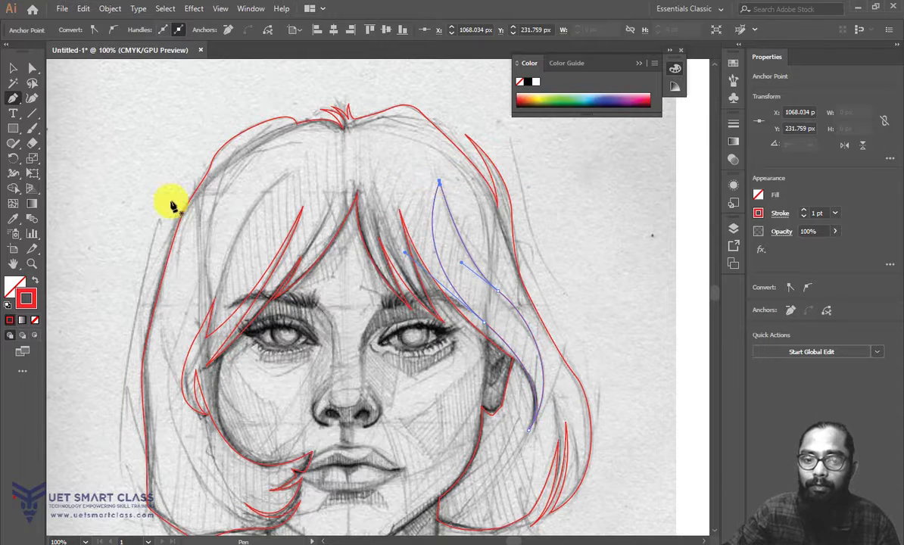
key(ctrl+z)
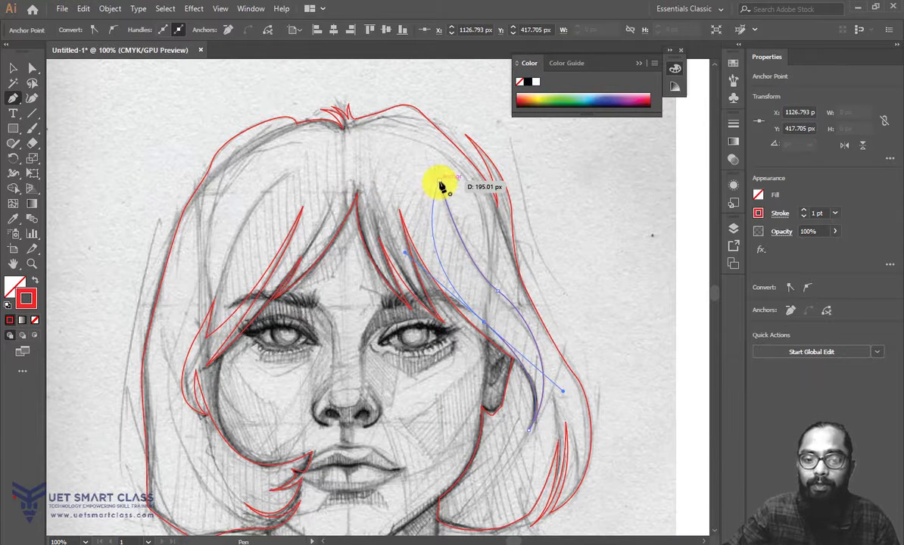
click(439, 182)
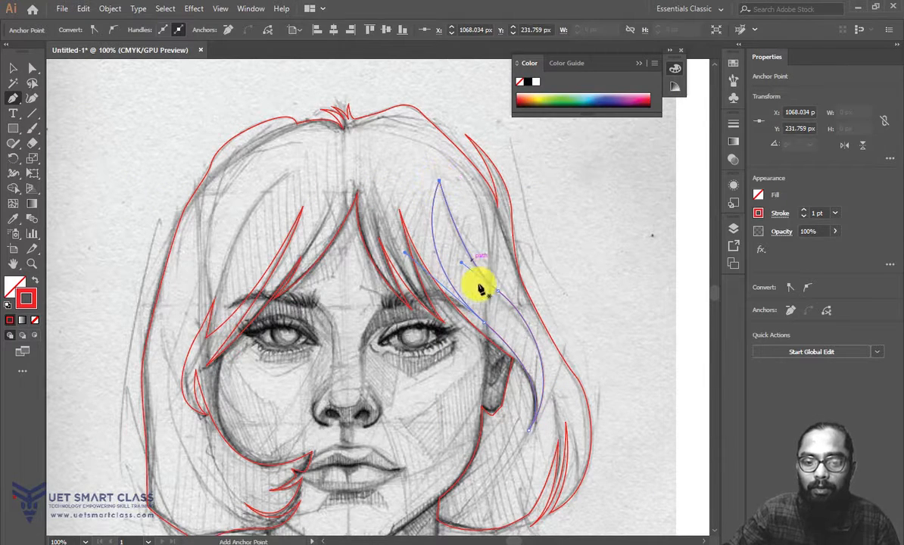
Step: Adjust a curve handle of the wavy strand and move its outer middle anchor point slightly inward
drag(405, 254, 492, 295)
click(11, 71)
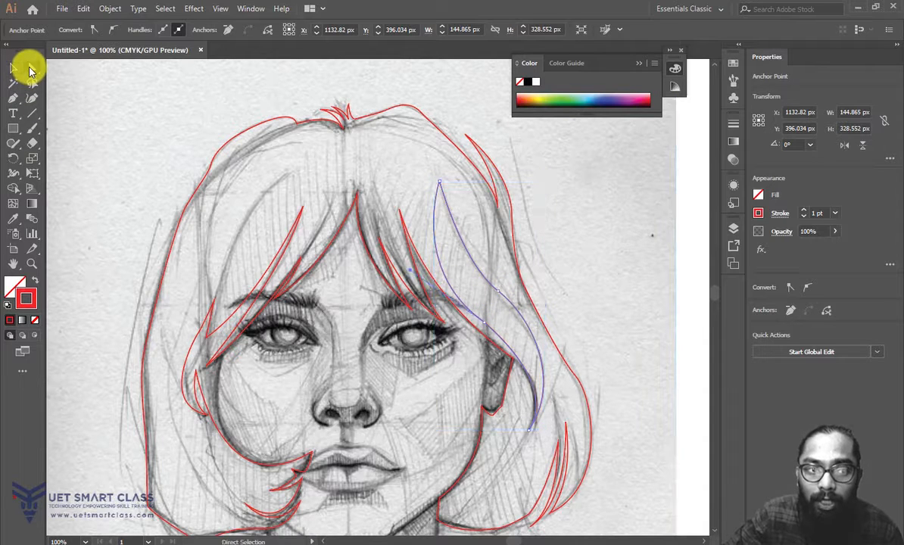
click(31, 69)
click(506, 297)
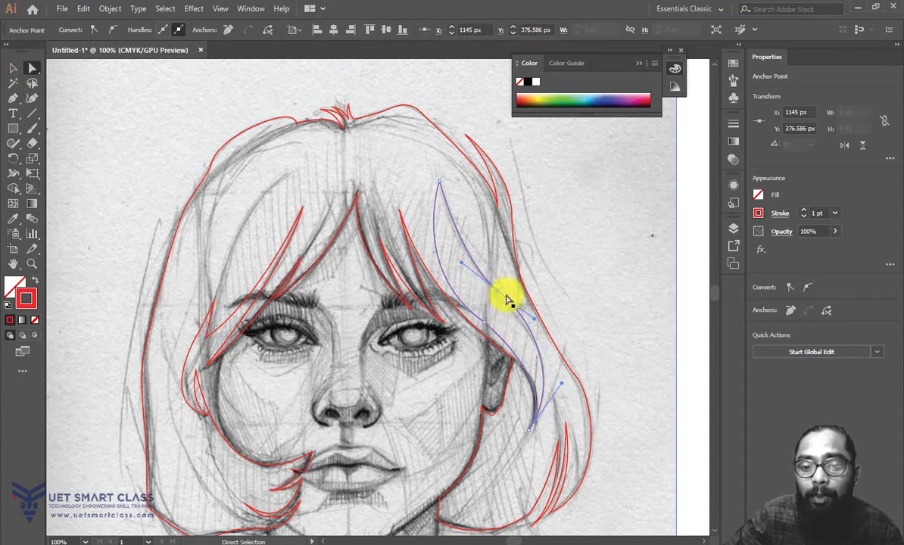
drag(498, 297, 490, 299)
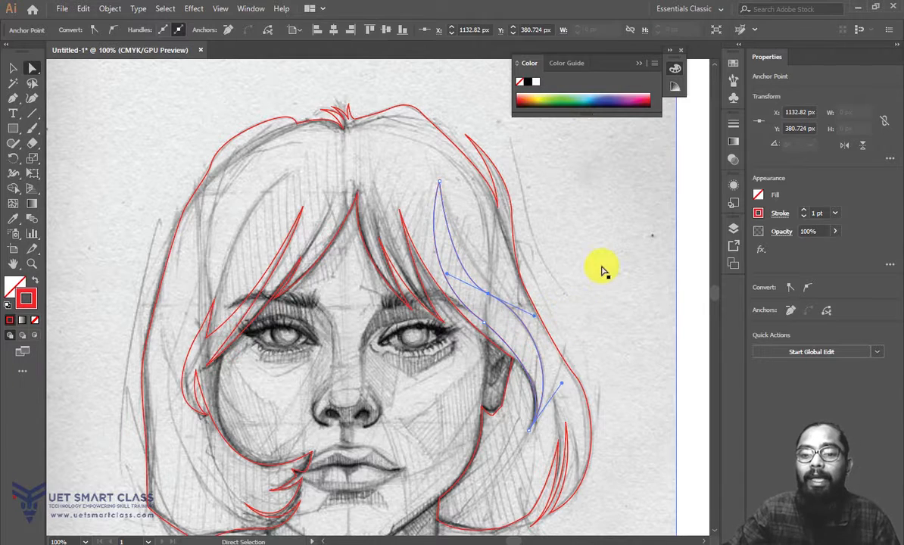
click(573, 316)
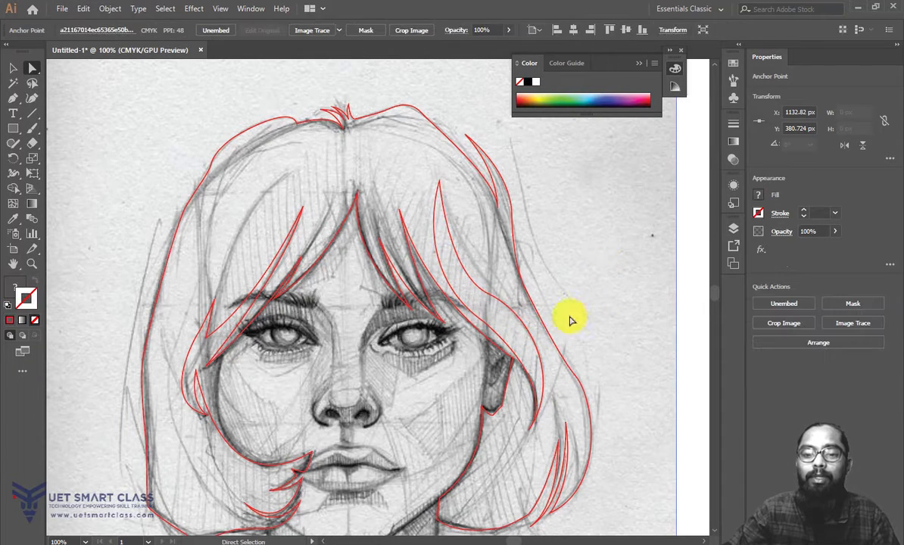
click(498, 303)
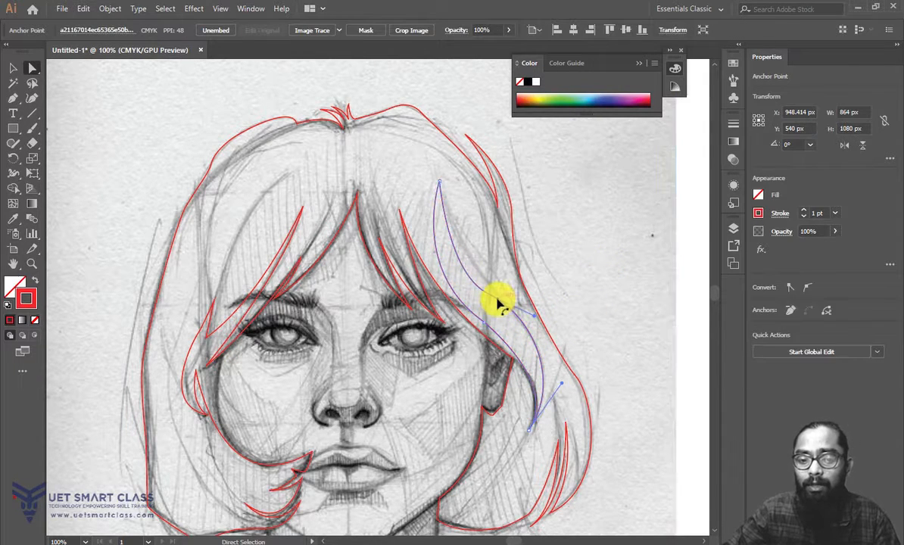
Step: Smooth both edges of the wavy right strand with the Smooth tool and deselect the path
click(13, 146)
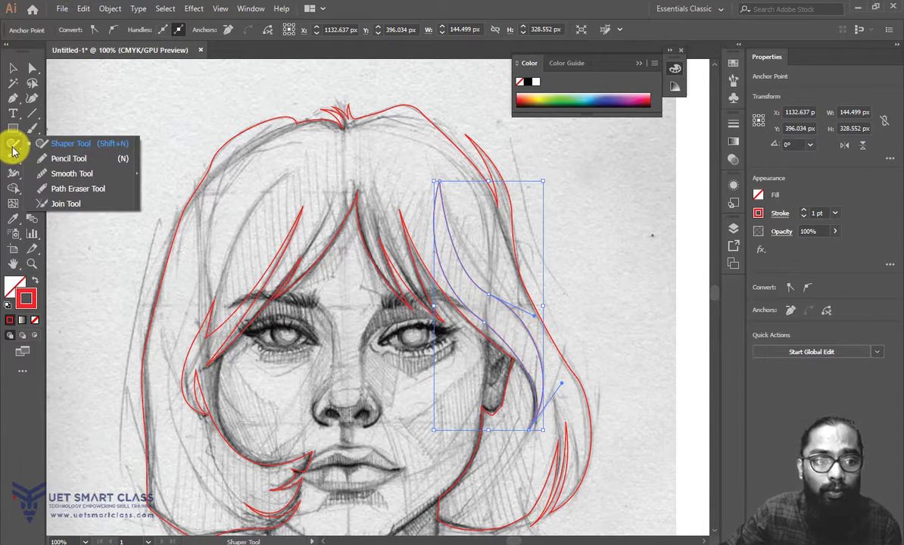
click(72, 173)
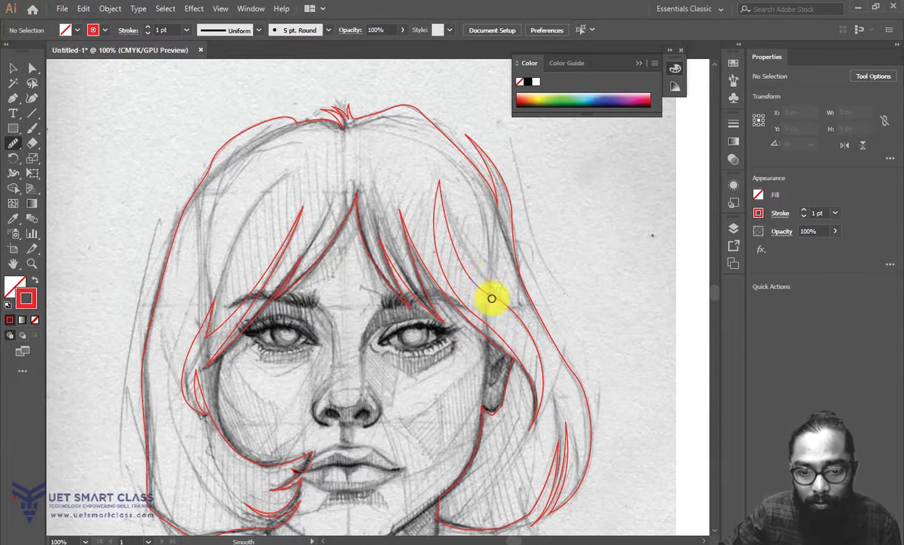
click(33, 69)
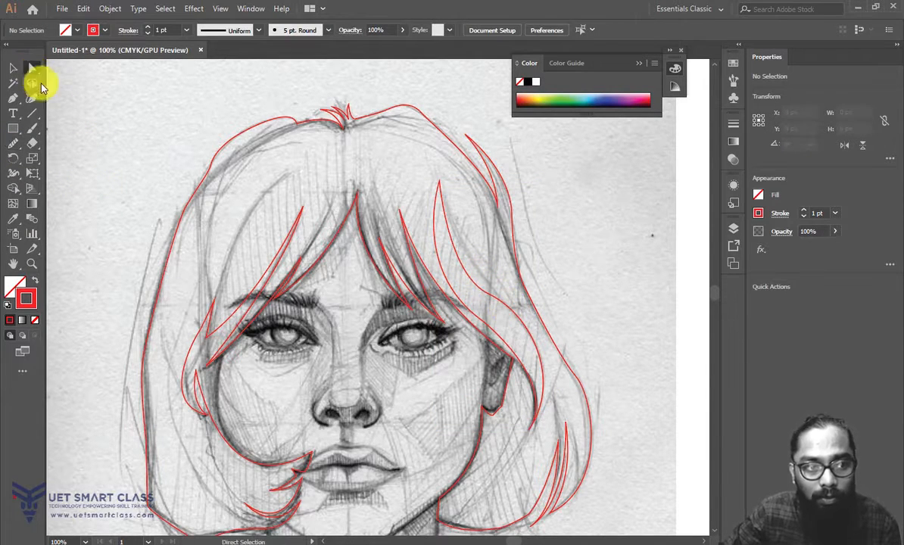
click(515, 309)
click(13, 144)
mouse_move(483, 294)
mouse_down()
mouse_move(520, 325)
mouse_move(520, 348)
mouse_move(468, 308)
mouse_move(485, 290)
mouse_move(538, 345)
mouse_move(470, 275)
mouse_move(506, 294)
mouse_move(510, 306)
mouse_move(447, 259)
mouse_move(507, 312)
mouse_move(463, 264)
mouse_up()
drag(545, 429, 468, 287)
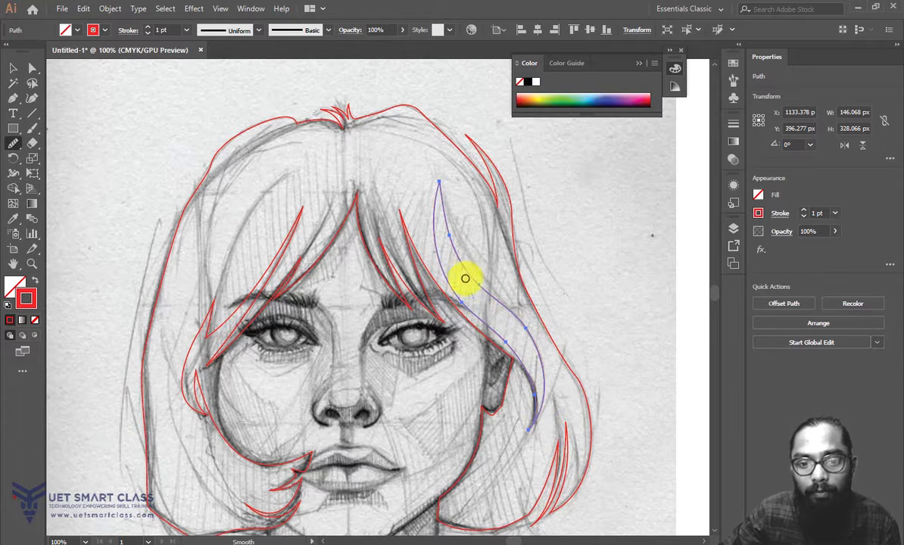
drag(440, 170, 470, 333)
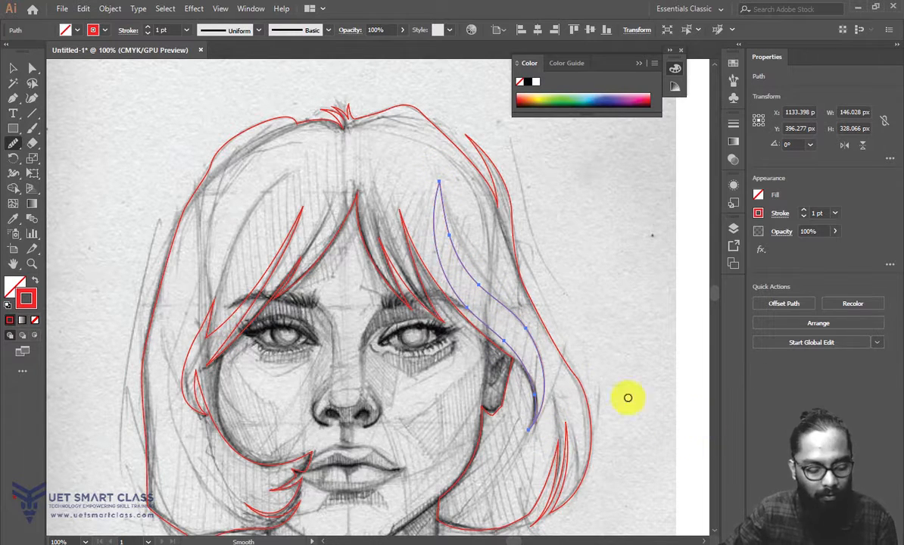
mouse_move(522, 368)
mouse_down()
mouse_move(504, 335)
mouse_move(507, 310)
mouse_move(519, 316)
mouse_move(529, 421)
mouse_up()
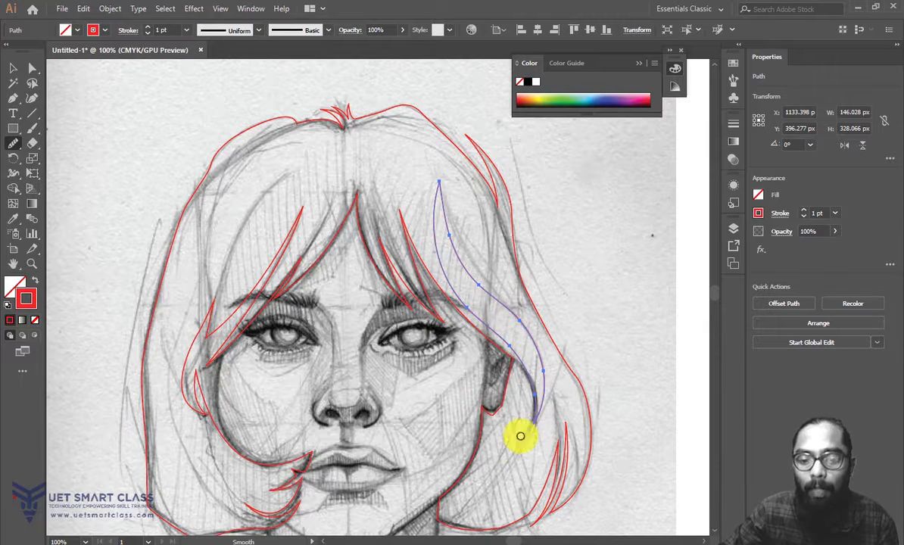
click(12, 68)
click(642, 190)
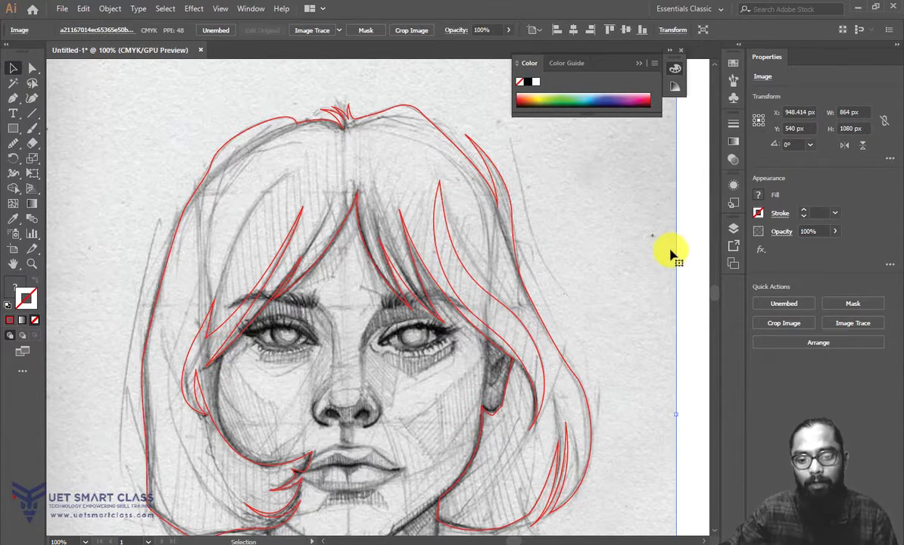
scroll(638, 286, down, 2)
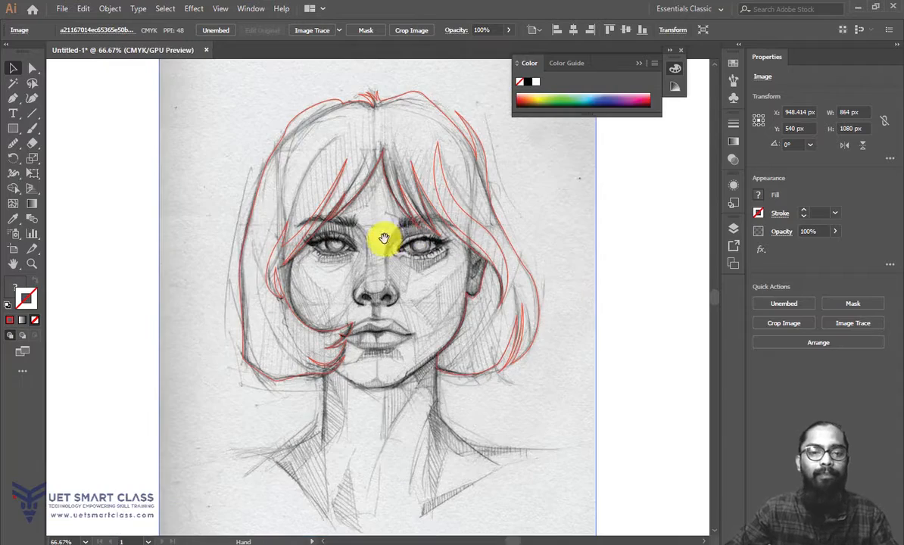
drag(384, 239, 398, 237)
scroll(413, 328, up, 1)
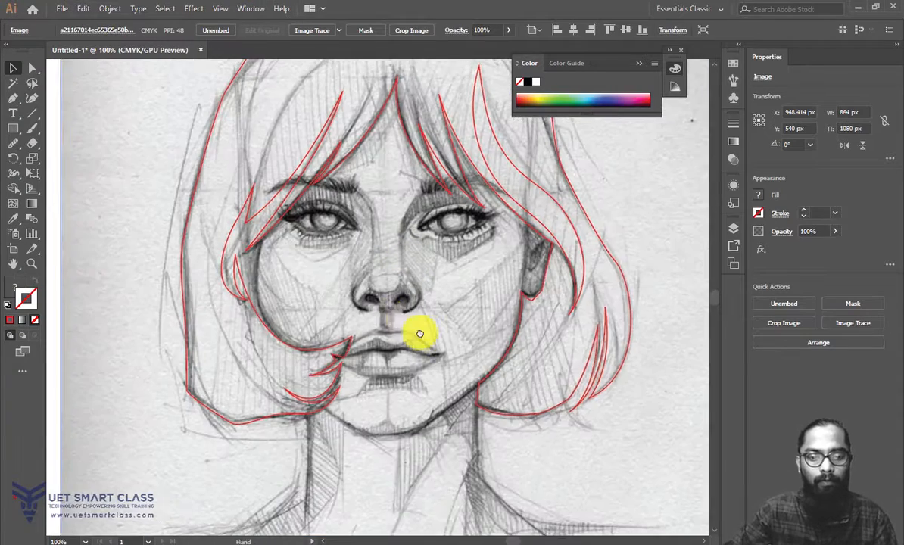
key(p)
scroll(413, 368, up, 3)
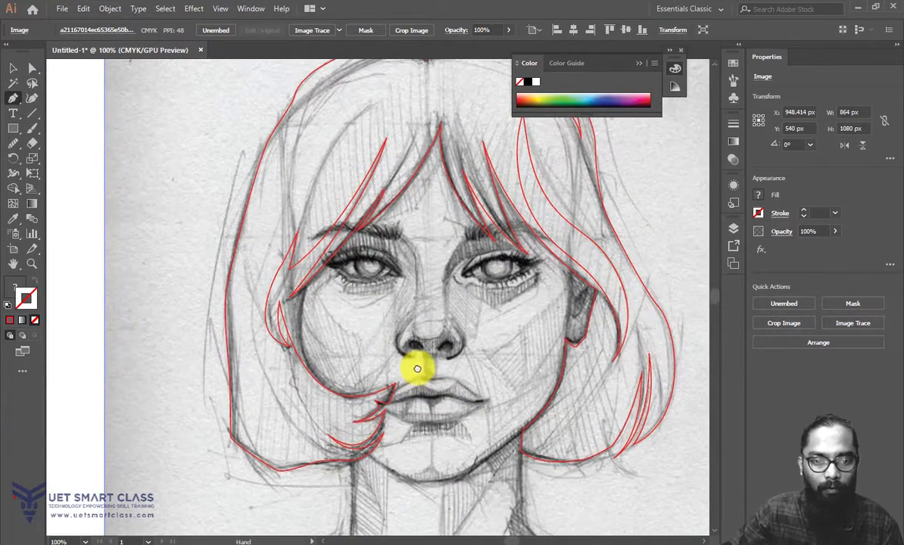
scroll(269, 303, up, 1)
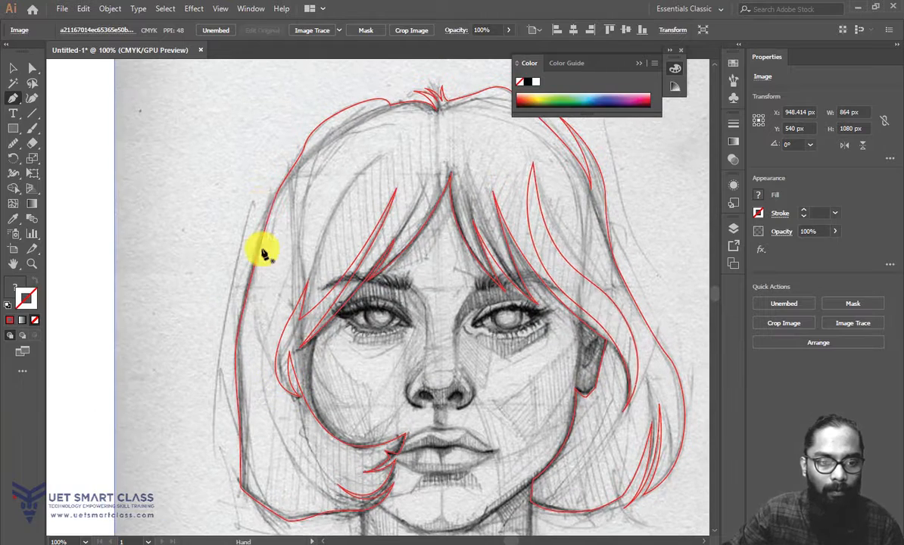
click(256, 196)
scroll(262, 186, down, 2)
drag(235, 390, 238, 528)
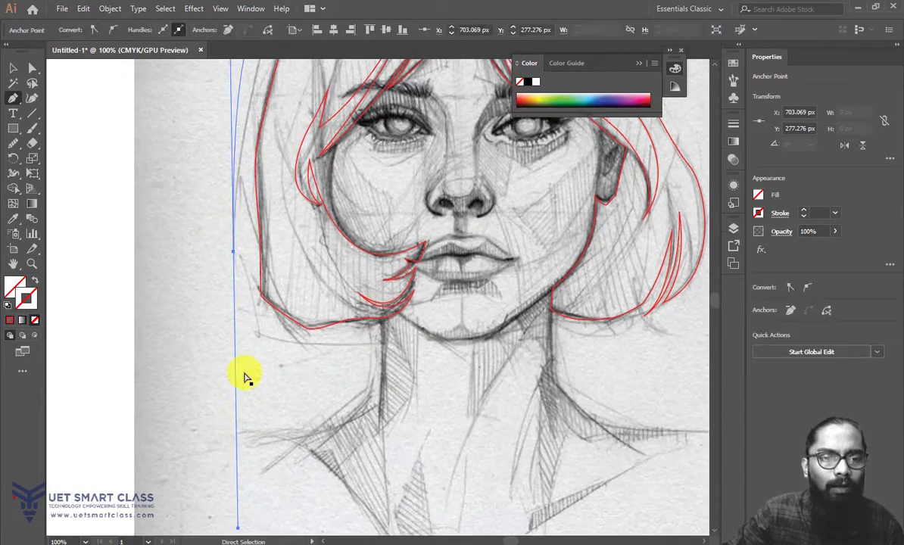
key(ctrl+z)
scroll(242, 409, up, 3)
drag(232, 367, 238, 515)
key(ctrl+z)
key(ctrl+z)
key(space)
drag(393, 293, 361, 329)
drag(448, 319, 399, 315)
key(space)
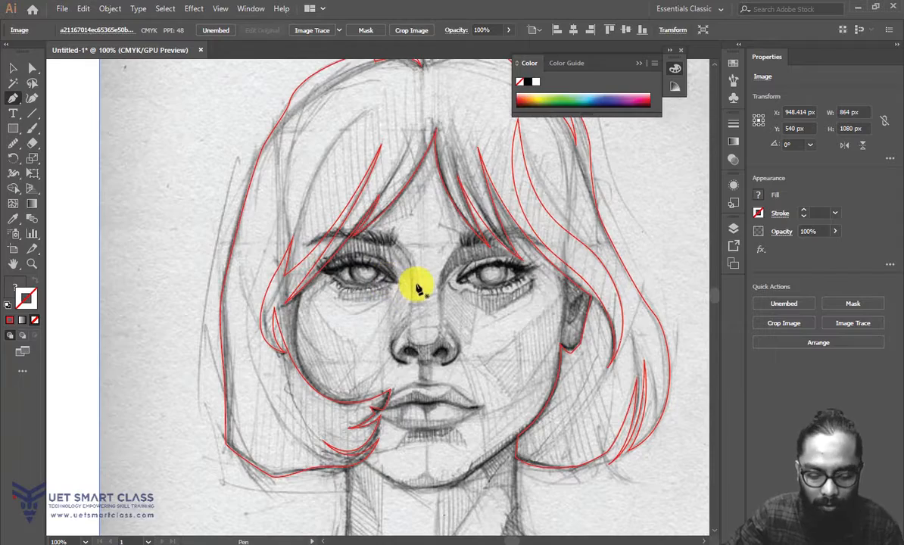
Step: Trace the upper edge of the upper lip from the left mouth corner over the cupid's bow to the right corner, with a red 1 pt stroke
scroll(417, 287, up, 4)
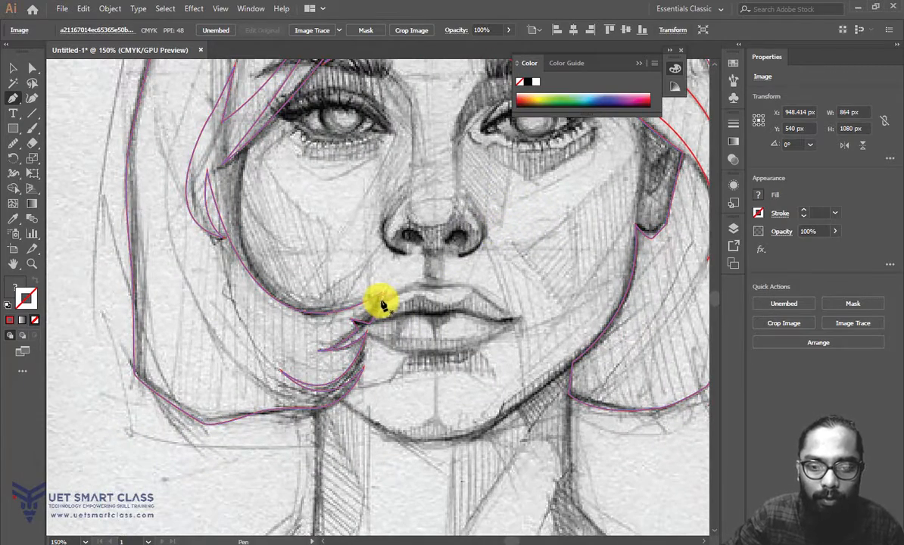
click(379, 298)
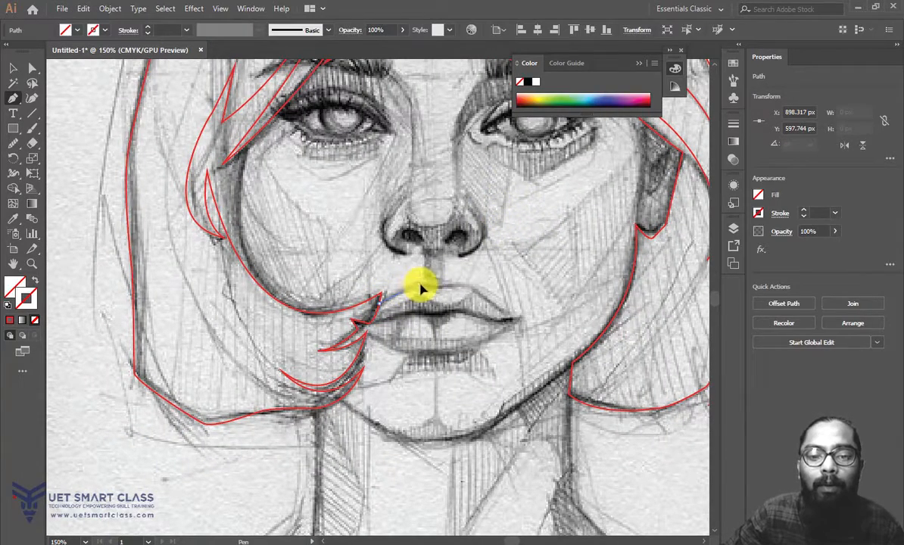
drag(419, 286, 17, 314)
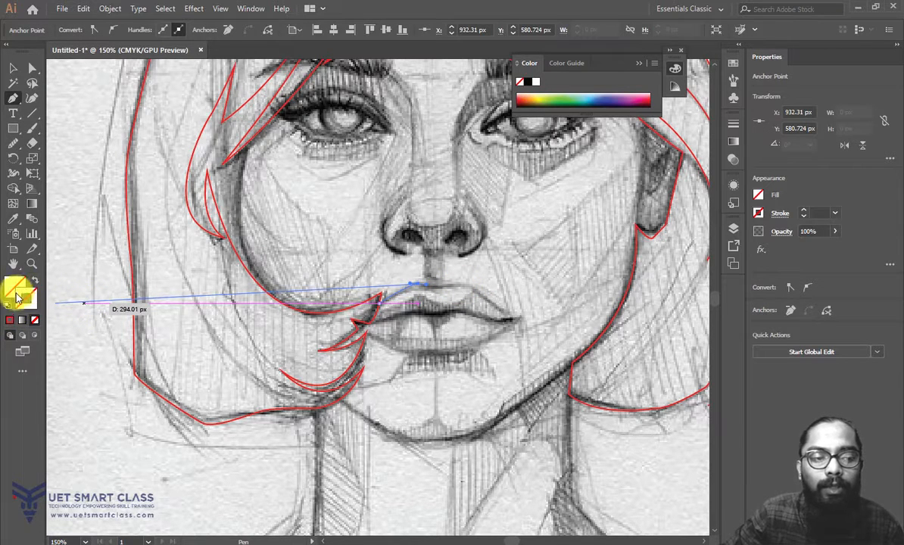
drag(17, 303, 452, 289)
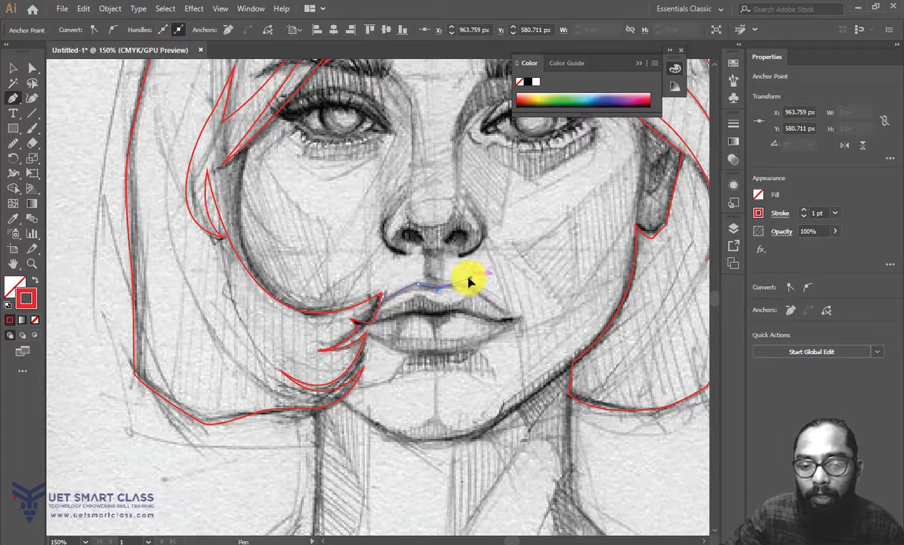
click(459, 282)
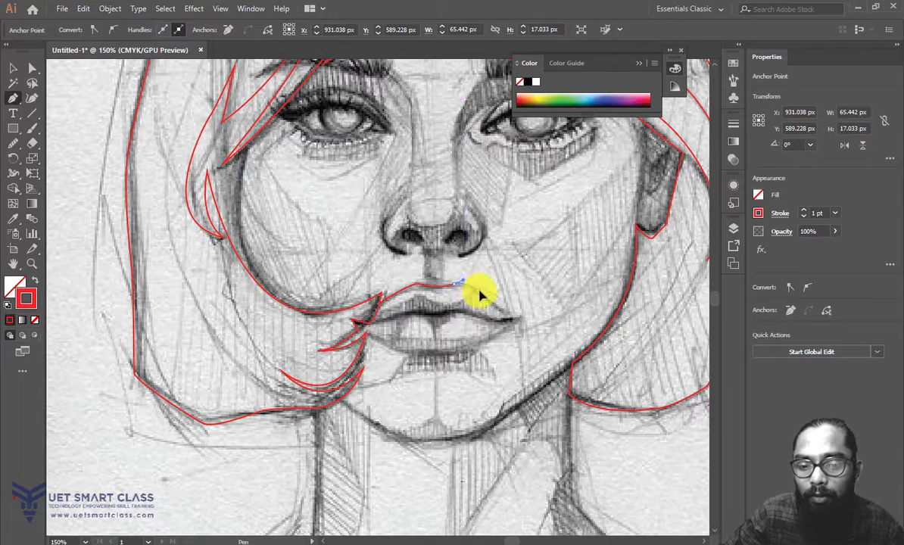
drag(485, 298, 377, 320)
click(523, 322)
Step: Rework the upper lip's lower edge along the mouth parting back to the left corner, close the path and deselect it
ctrl+click(380, 319)
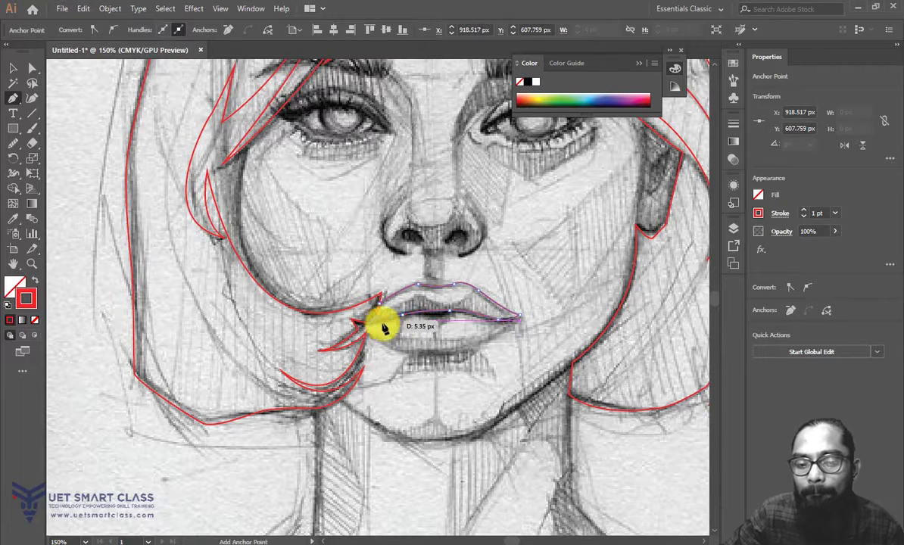
key(ctrl+z)
key(ctrl+z)
mouse_move(496, 320)
mouse_down()
mouse_move(456, 315)
mouse_move(533, 341)
mouse_move(491, 327)
mouse_up()
key(ctrl+z)
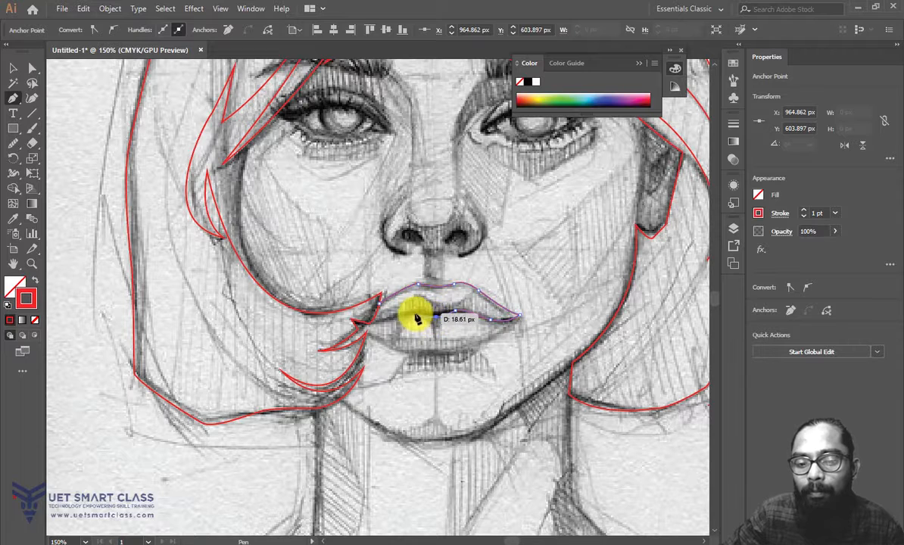
mouse_move(385, 323)
mouse_down()
mouse_move(372, 324)
mouse_move(374, 303)
mouse_up()
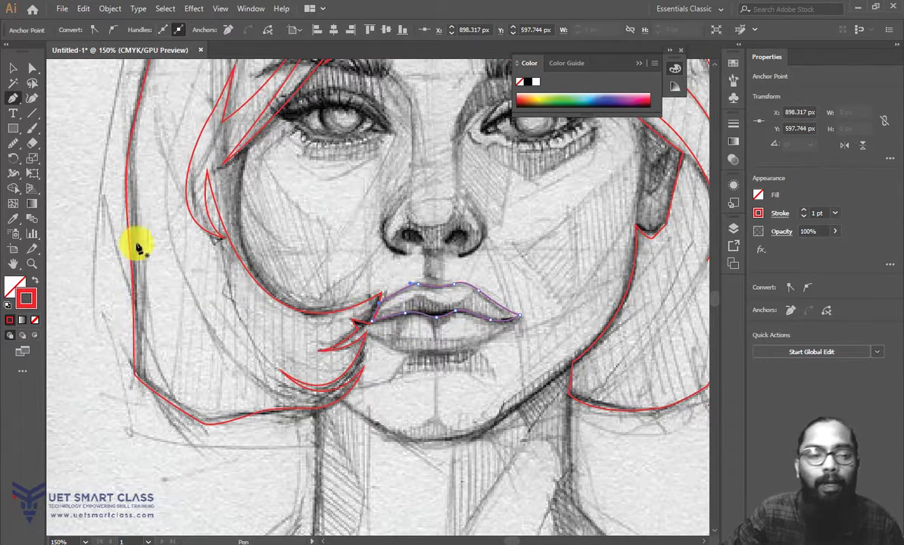
click(12, 68)
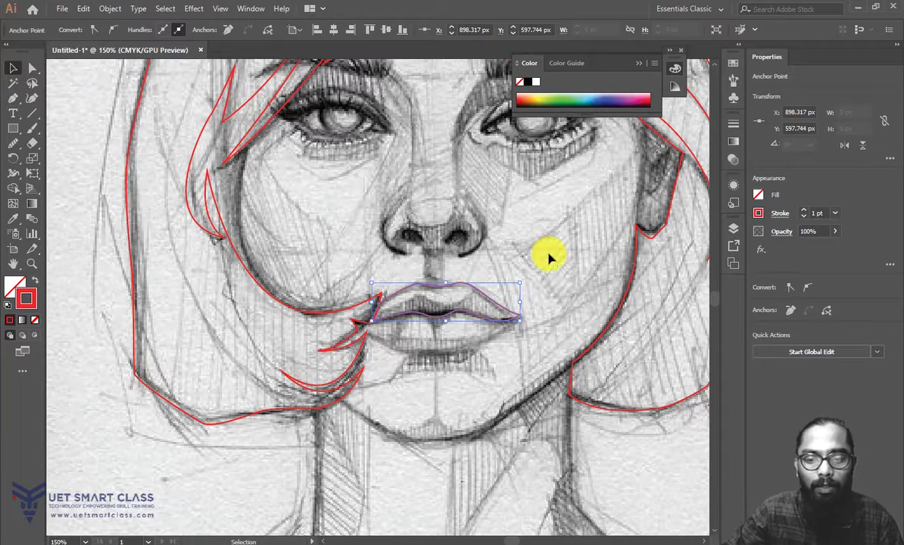
click(435, 333)
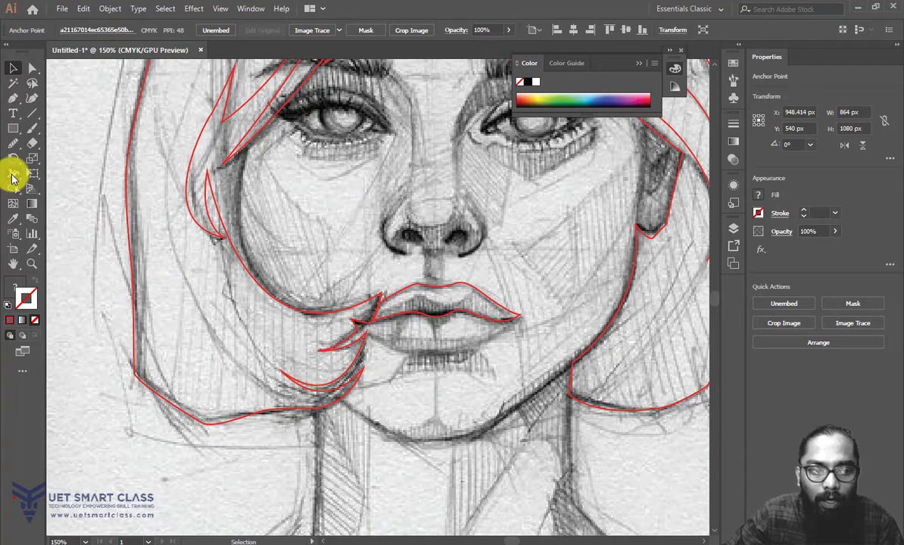
Step: Thicken the stroke along the mouth parting line at its centre and just right of it with the Width tool
drag(12, 176, 61, 184)
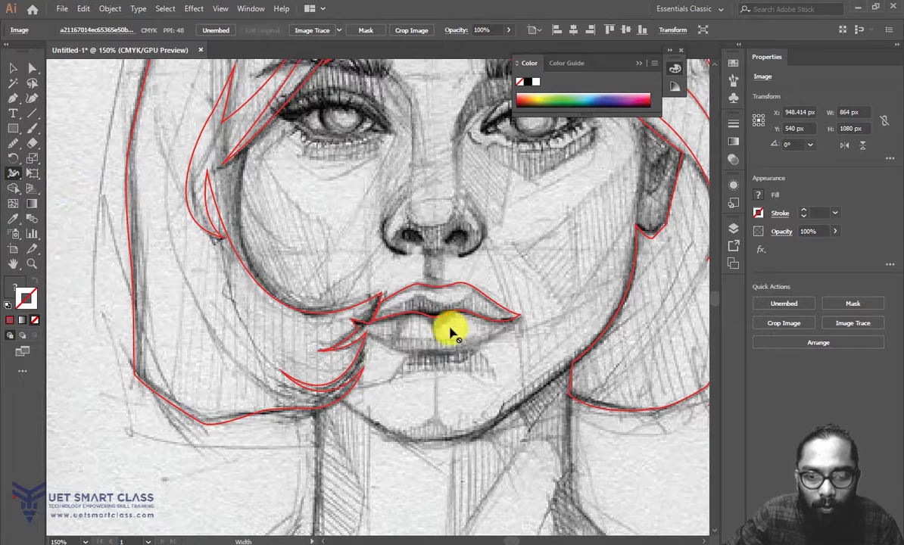
drag(435, 318, 437, 324)
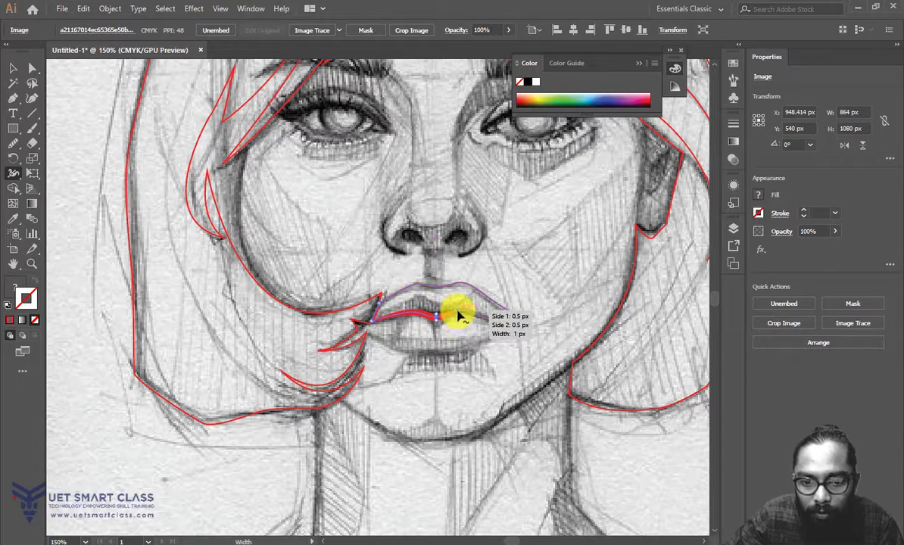
key(v)
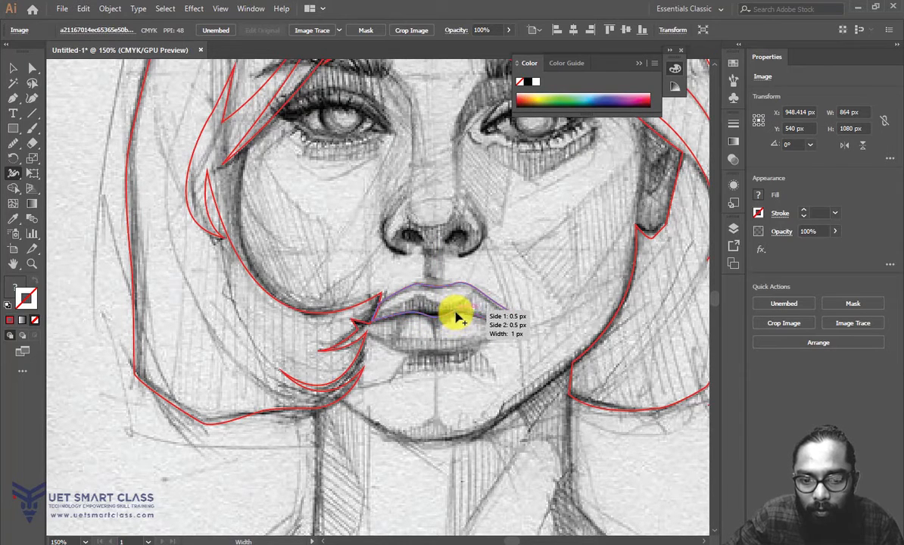
drag(455, 315, 455, 318)
click(13, 68)
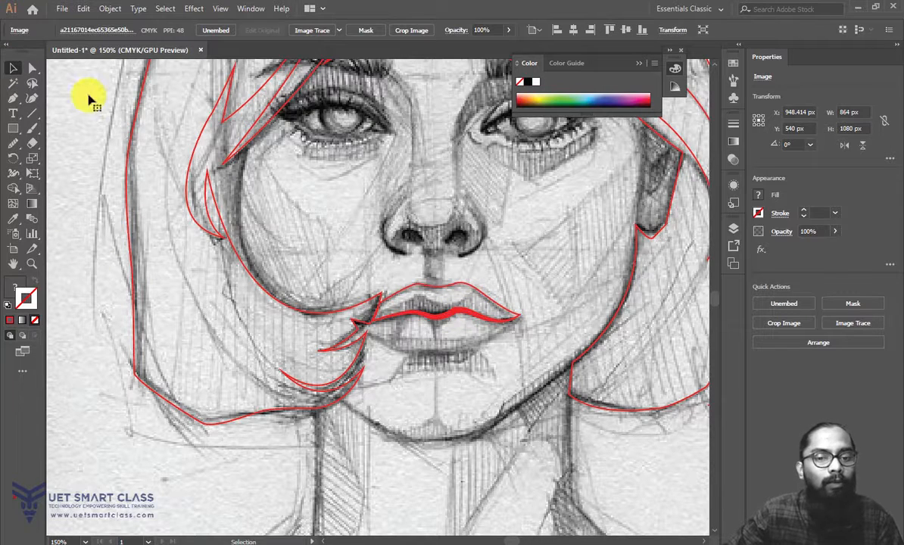
Step: Start a new path for the lower lip at the left mouth corner with the Pen tool
drag(581, 241, 580, 238)
click(373, 319)
key(p)
click(380, 320)
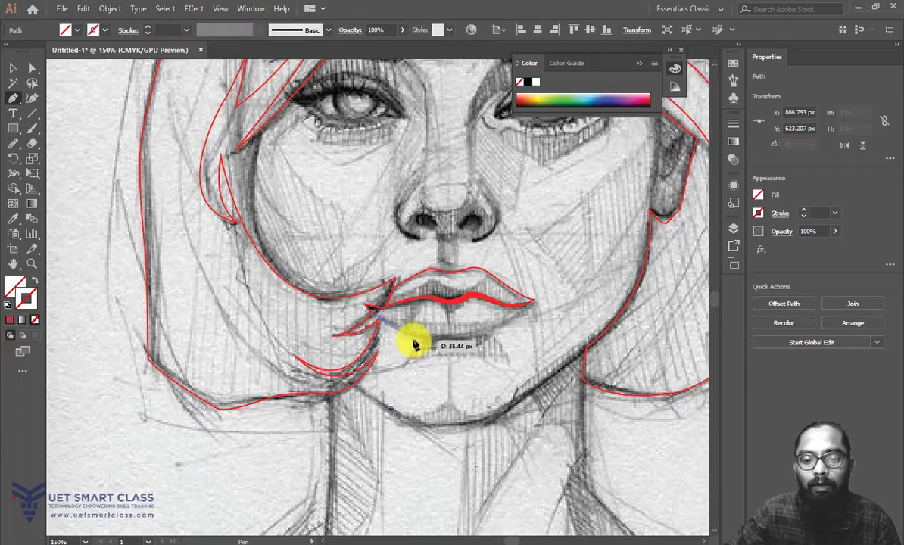
drag(429, 342, 462, 334)
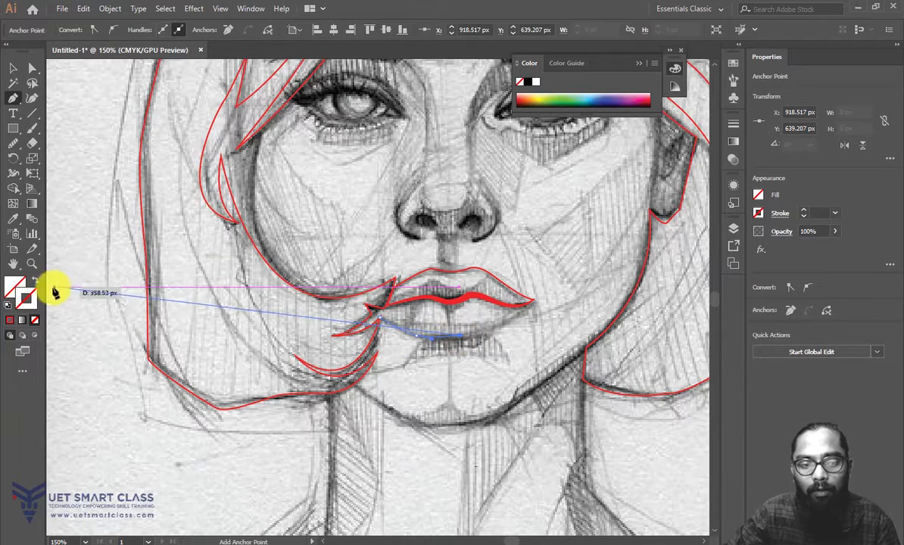
click(10, 320)
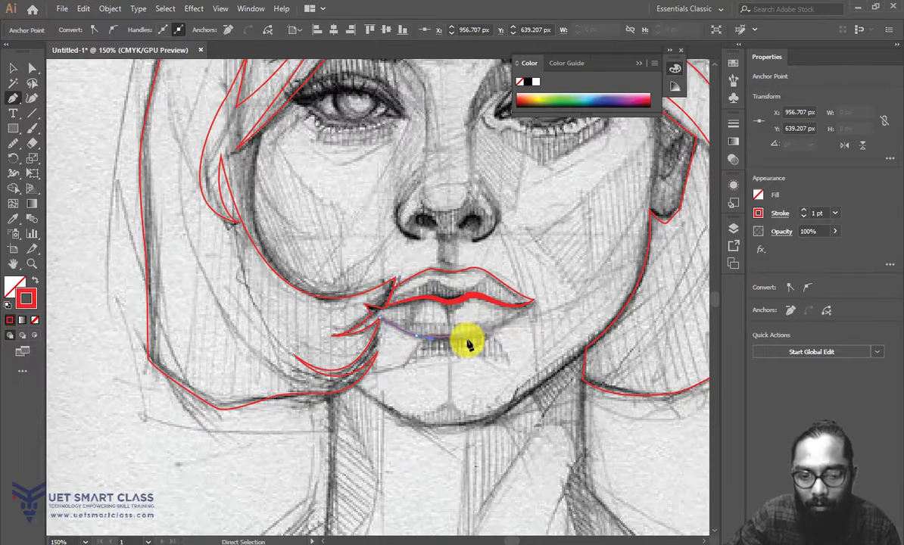
key(ctrl+z)
key(ctrl+z)
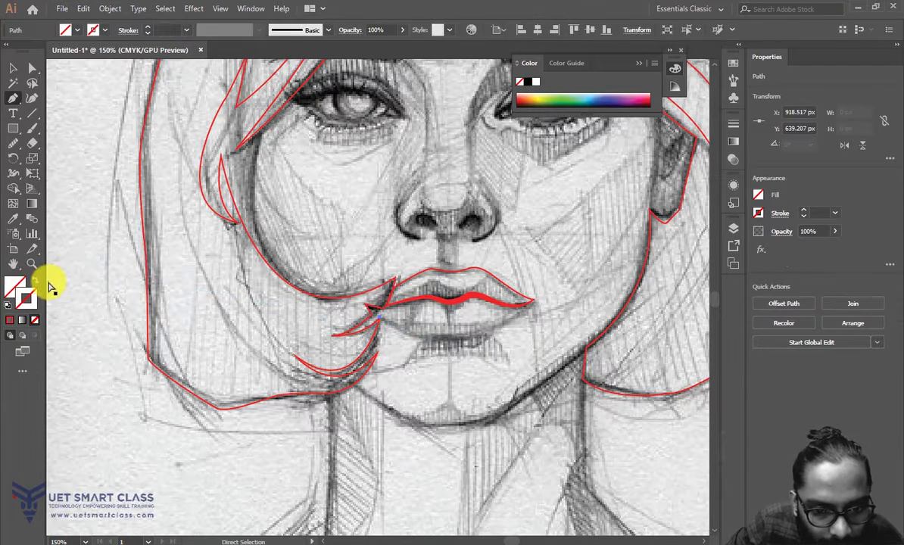
Step: Give the lower lip path a red 1 pt stroke, trace it along the lip's bottom to the right mouth corner and deselect it
click(9, 322)
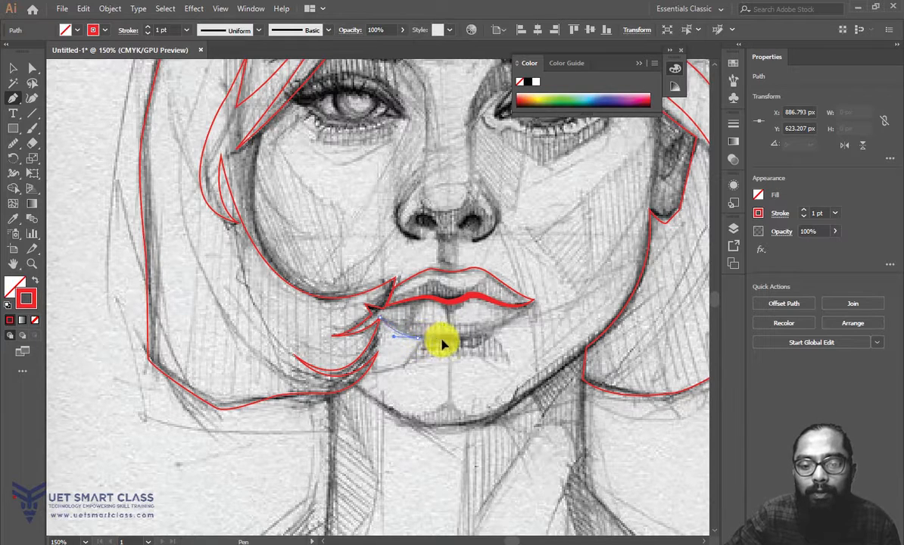
mouse_move(466, 336)
mouse_down()
mouse_move(475, 347)
mouse_move(535, 305)
mouse_move(500, 325)
mouse_move(448, 304)
mouse_move(488, 296)
mouse_move(381, 321)
mouse_move(479, 355)
mouse_up()
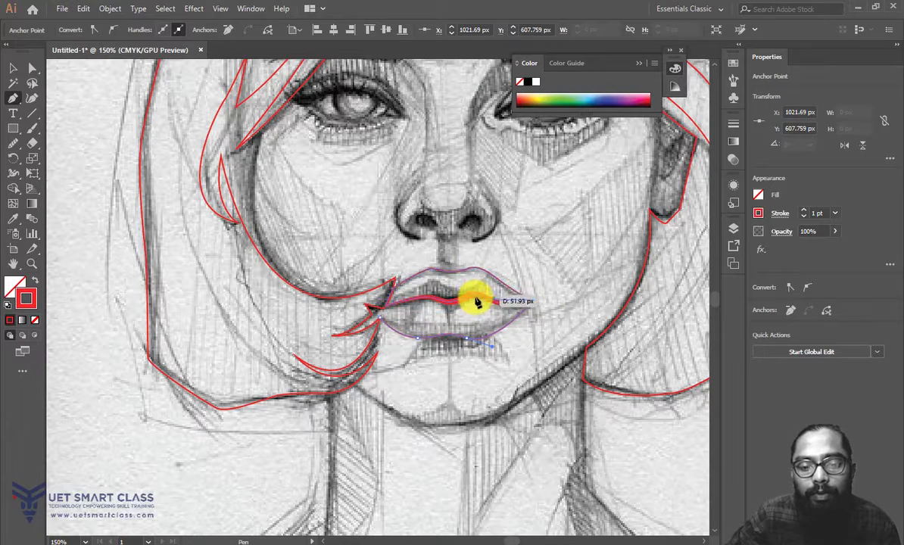
click(13, 68)
click(208, 172)
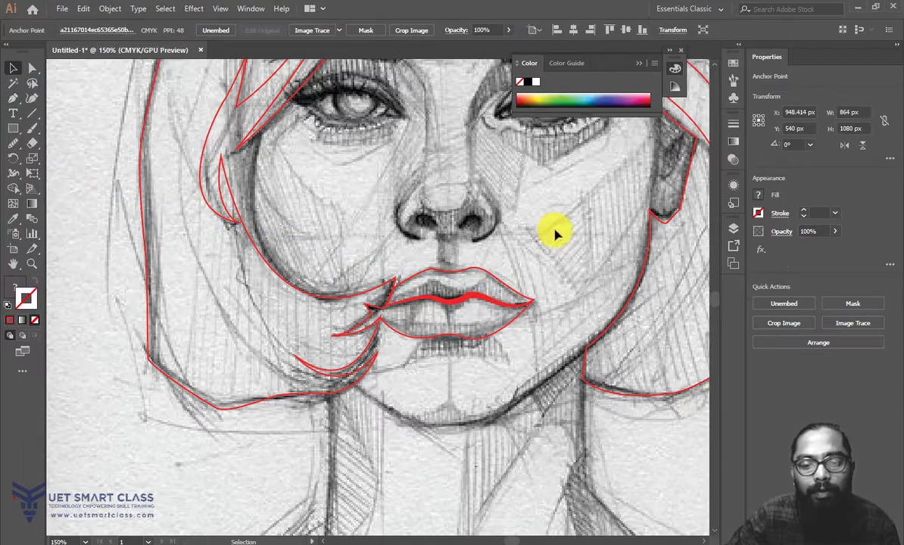
key(ctrl+minus)
key(ctrl+minus)
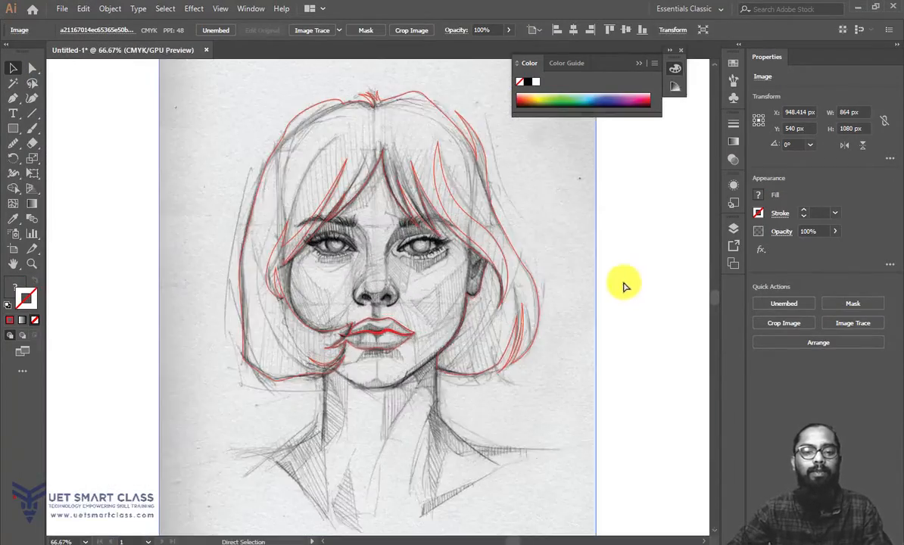
key(ctrl+equal)
key(ctrl+equal)
key(ctrl+equal)
drag(658, 229, 597, 317)
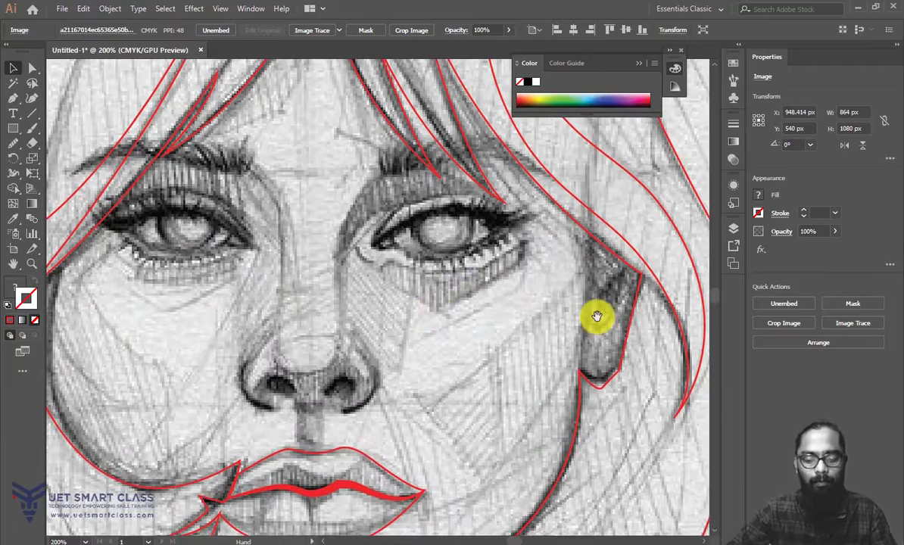
key(p)
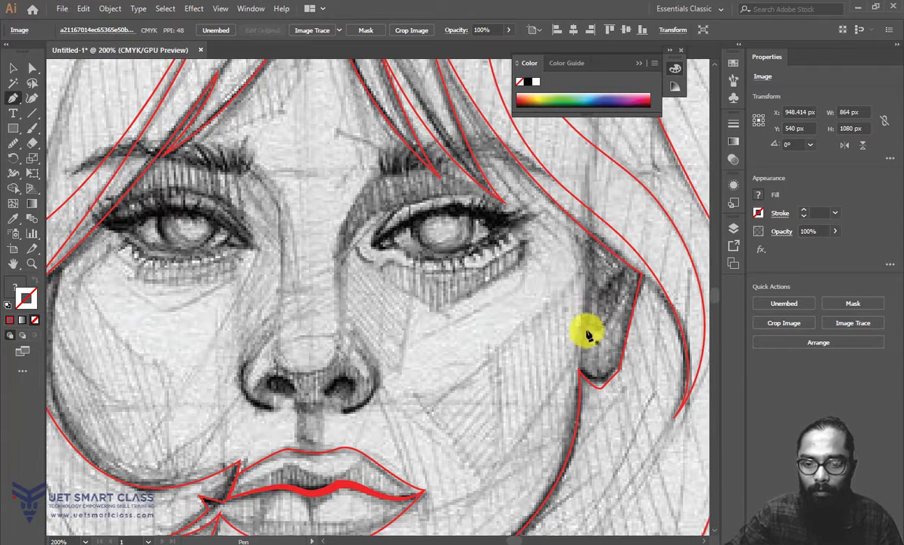
click(586, 238)
click(586, 234)
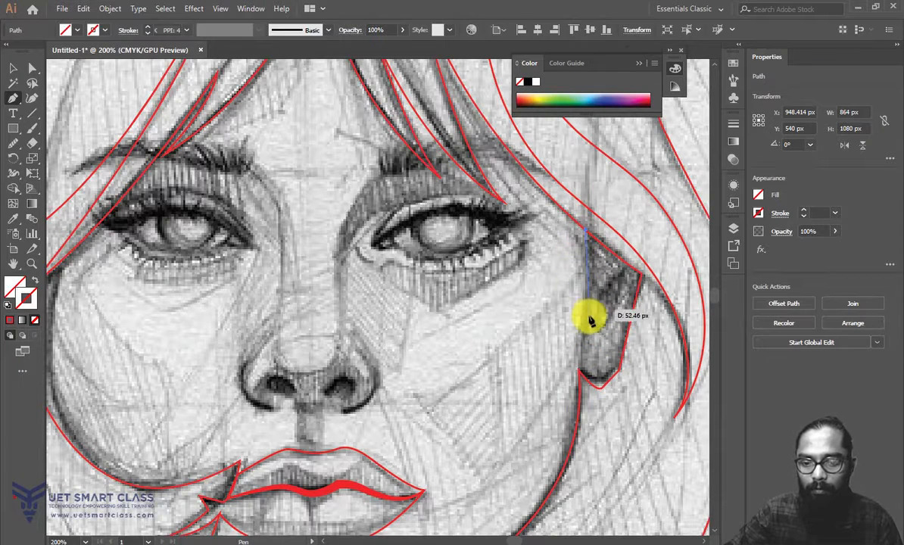
click(573, 348)
drag(554, 386, 555, 382)
key(ctrl+z)
key(ctrl+z)
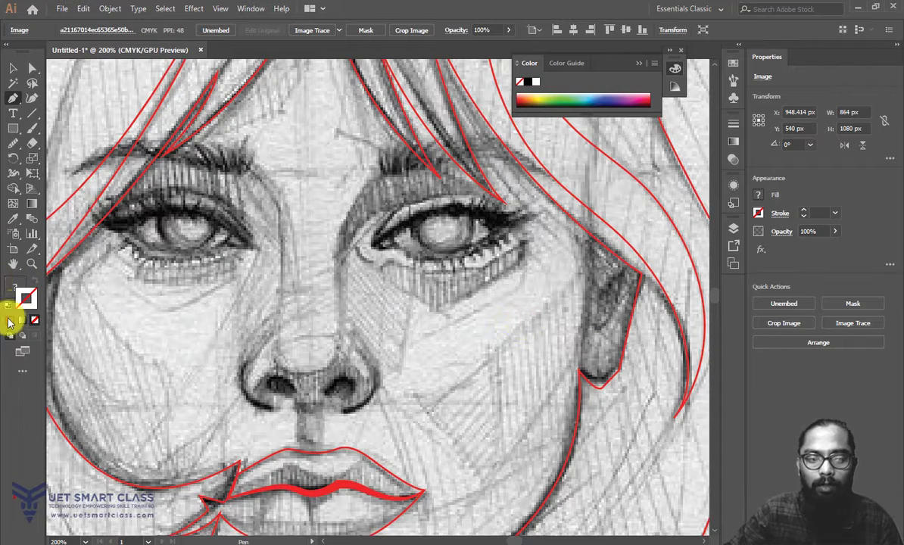
Step: Trace the inner ear fold as a closed path with a red 1 pt stroke using the Pen tool and deselect it
click(595, 300)
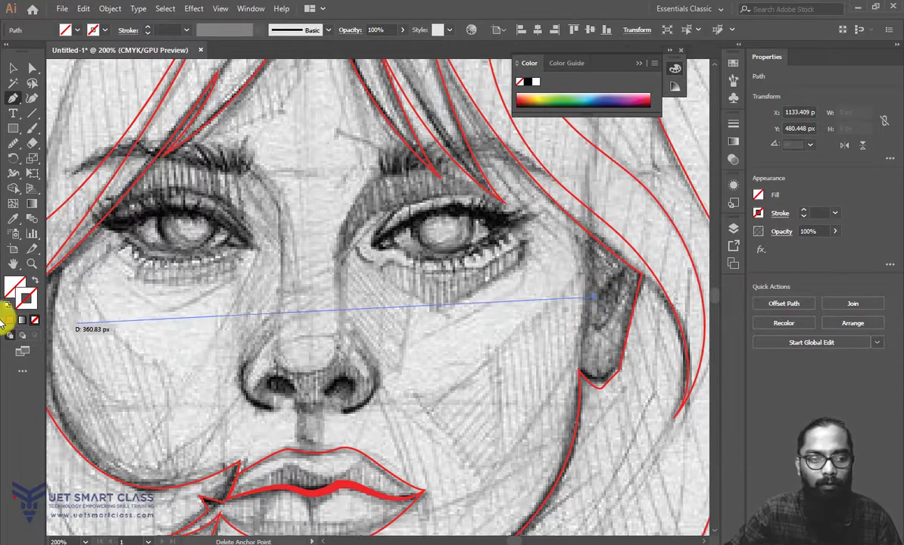
click(10, 321)
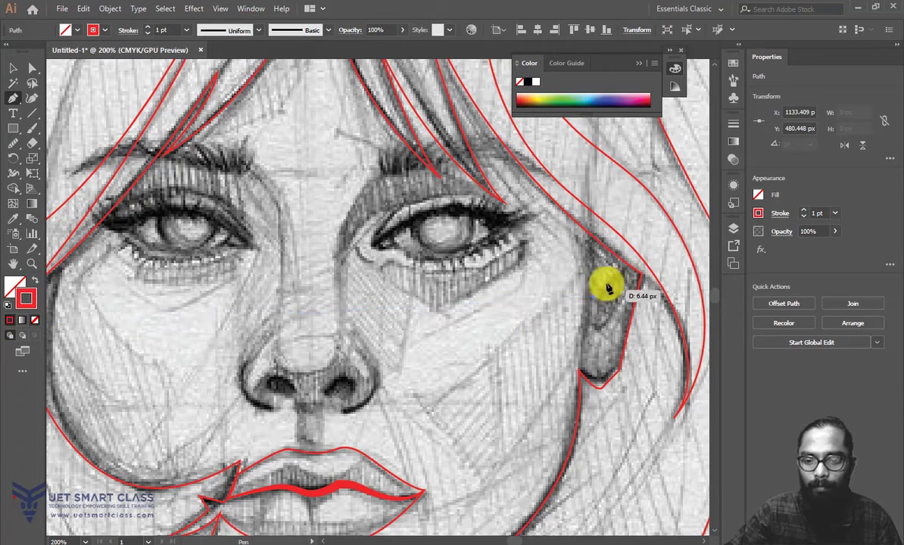
mouse_move(633, 281)
mouse_down()
mouse_move(617, 296)
mouse_move(619, 287)
mouse_up()
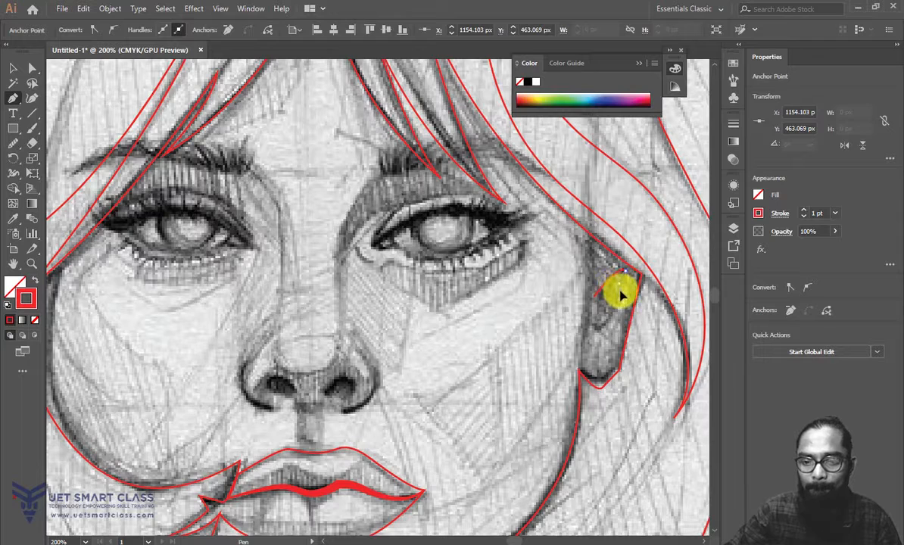
drag(596, 328, 566, 311)
click(595, 328)
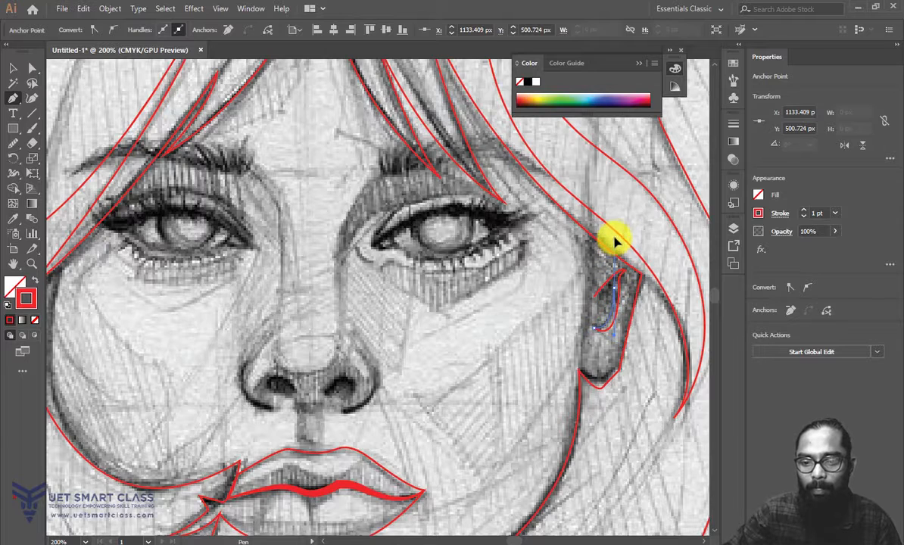
drag(616, 236, 618, 288)
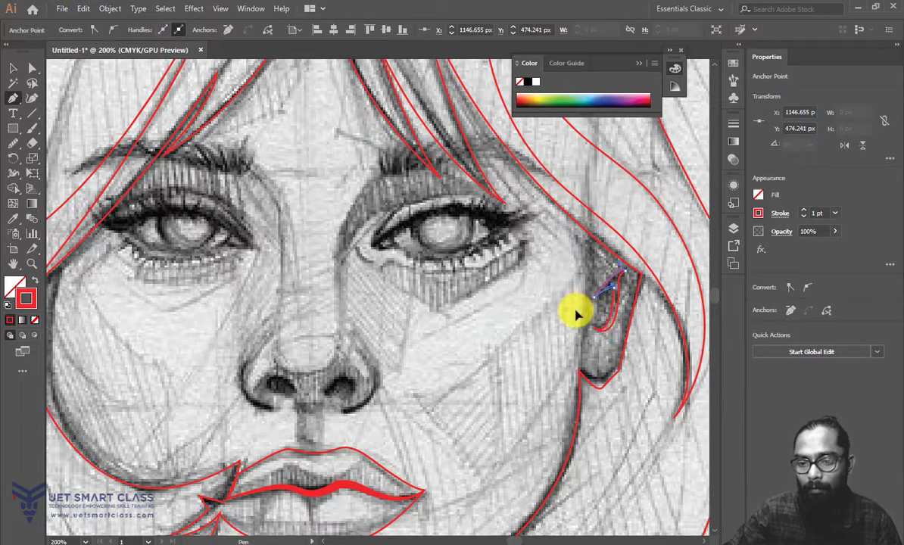
drag(576, 311, 569, 311)
click(14, 69)
click(430, 232)
Step: Trace the nose wing on the viewer's left as a thin closed crescent and give it a red 1 pt stroke
drag(462, 212, 566, 164)
key(ctrl+minus)
key(ctrl+minus)
key(ctrl+plus)
key(ctrl+plus)
drag(383, 284, 428, 249)
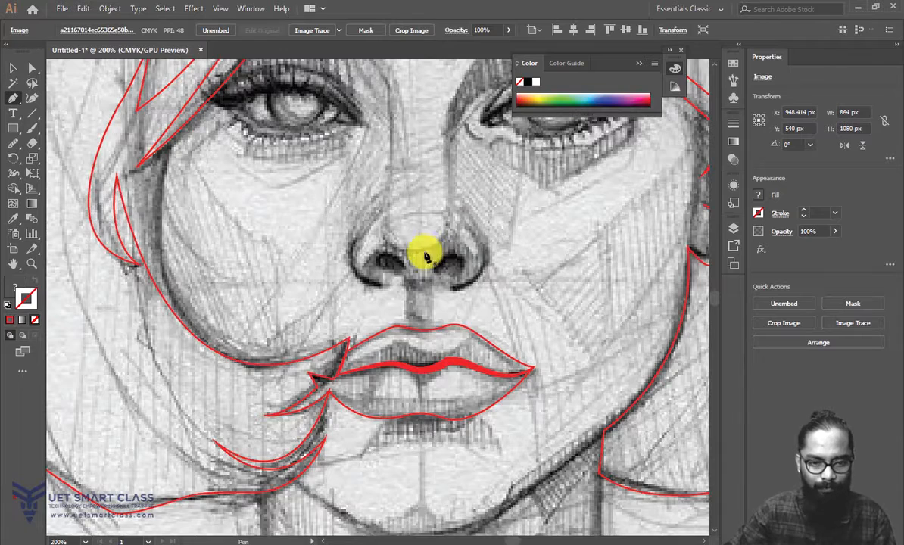
click(381, 287)
drag(351, 238, 365, 191)
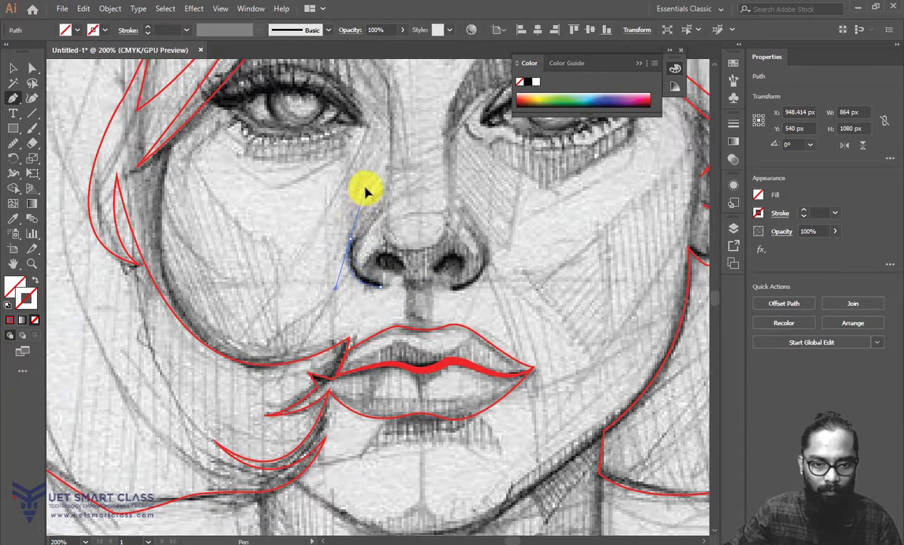
click(352, 239)
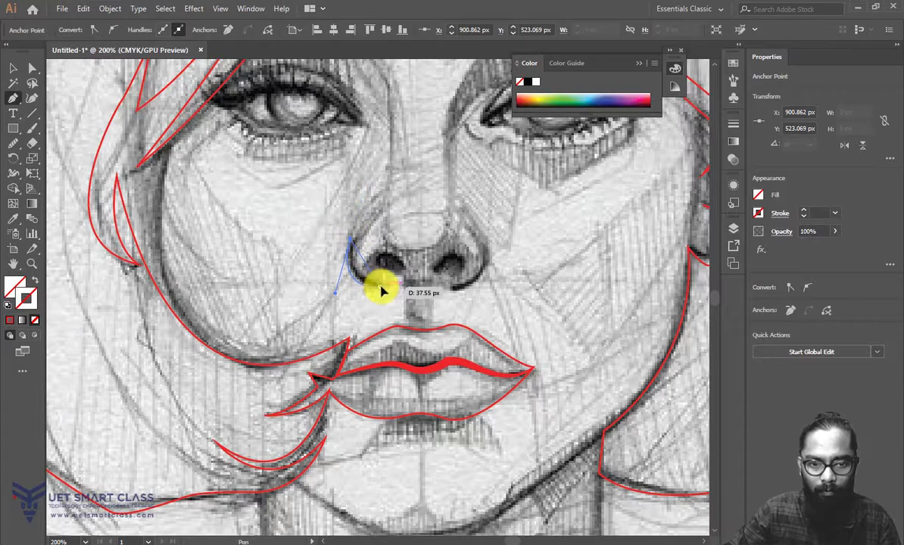
drag(383, 290, 414, 299)
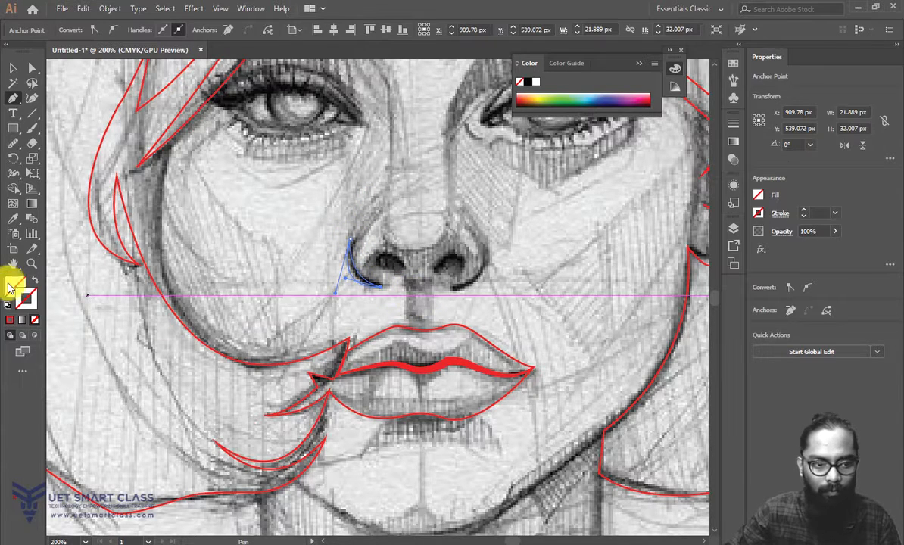
click(10, 320)
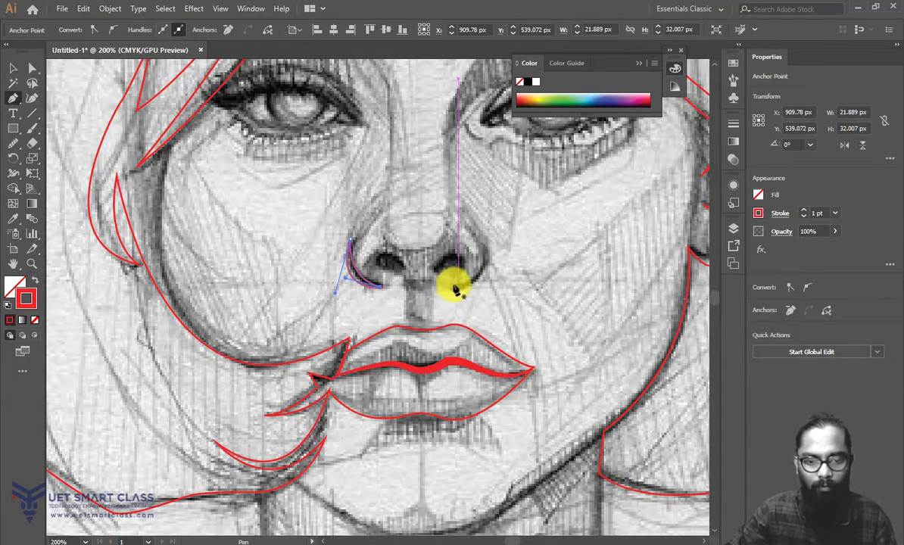
Step: Trace the nose wing on the viewer's right as a thin crescent from its base up its outer side and back
drag(449, 289, 476, 206)
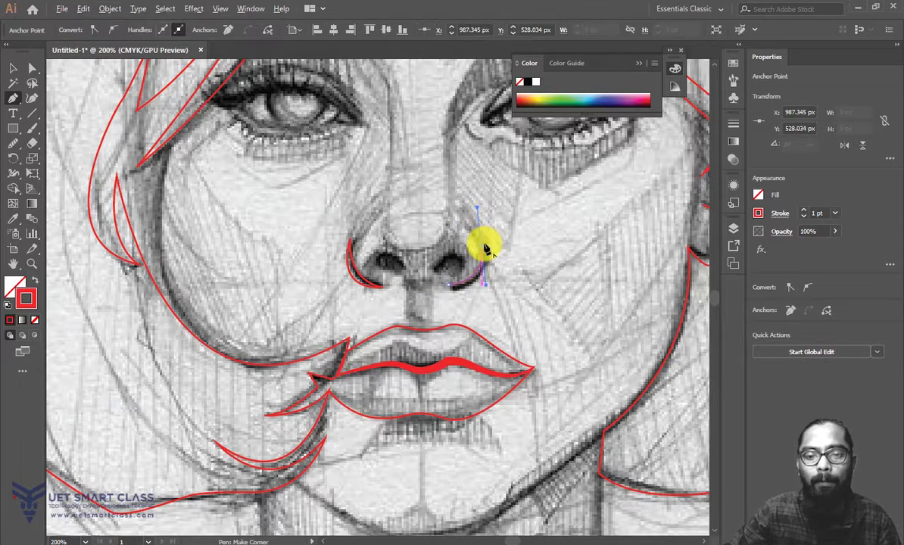
drag(485, 253, 452, 292)
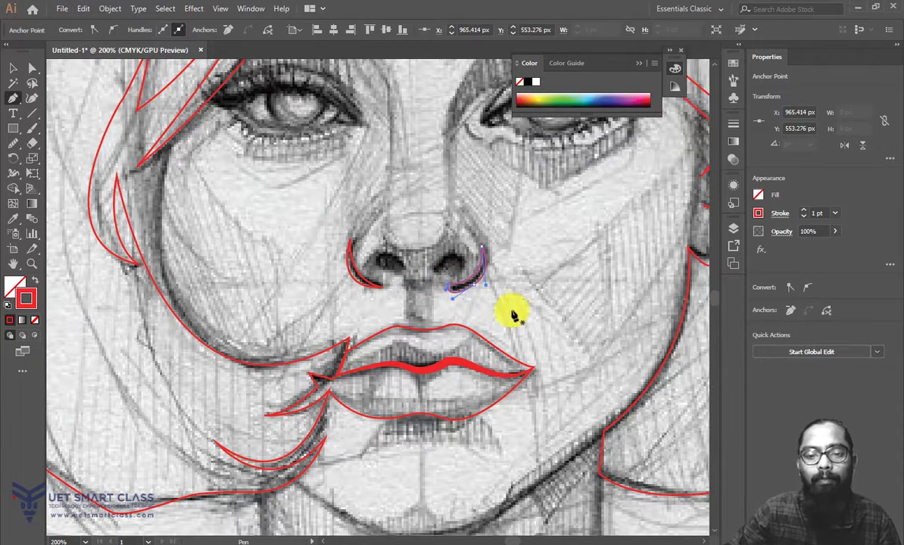
ctrl+click(433, 272)
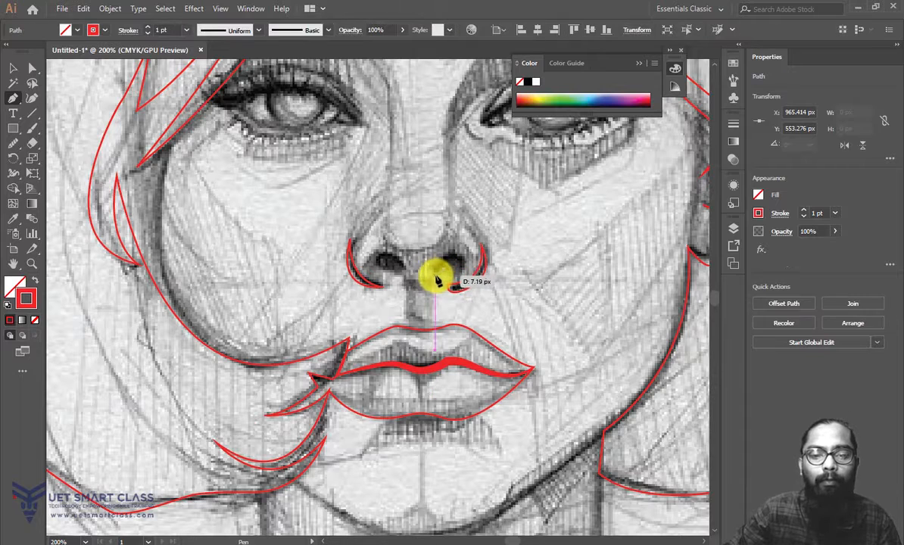
Step: Trace the openings of both nostrils as closed red outlines with the Pen tool and deselect them
drag(434, 274, 469, 279)
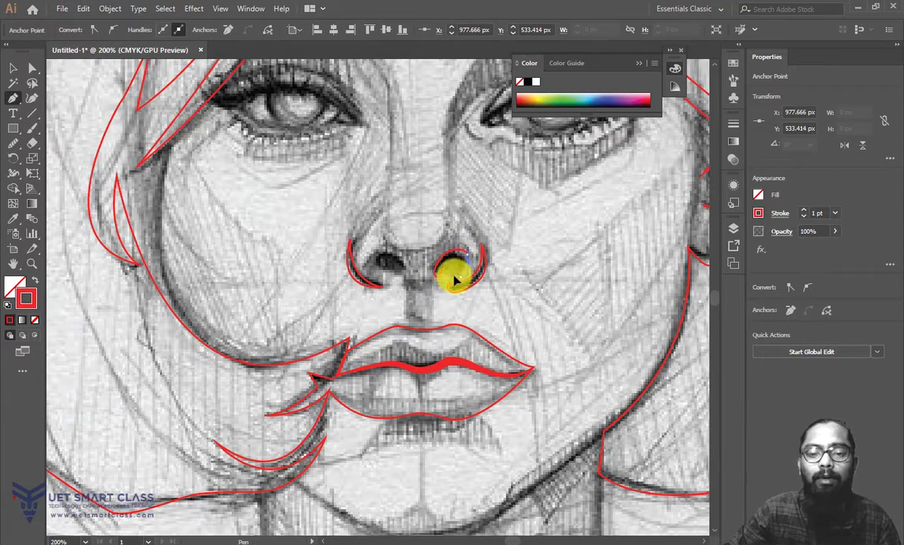
drag(436, 283, 382, 268)
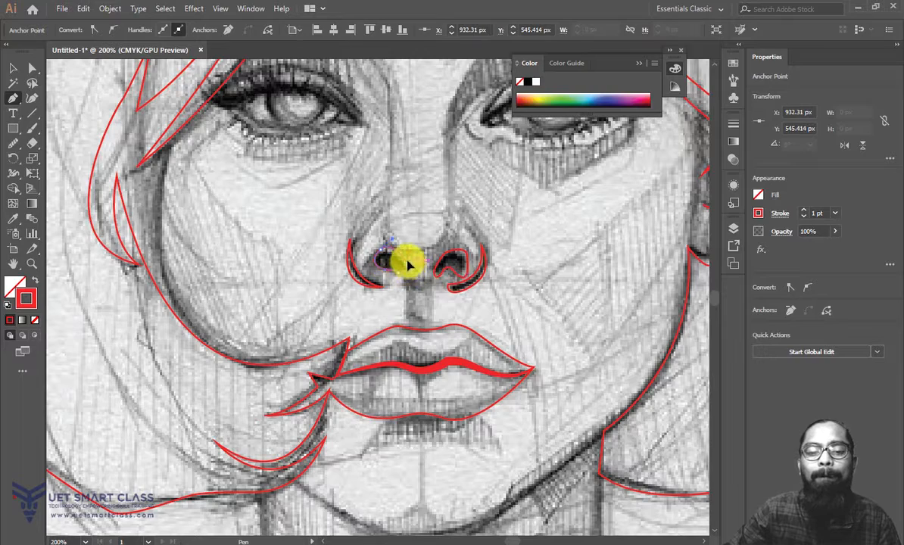
drag(405, 259, 427, 313)
drag(384, 258, 444, 302)
drag(477, 259, 355, 303)
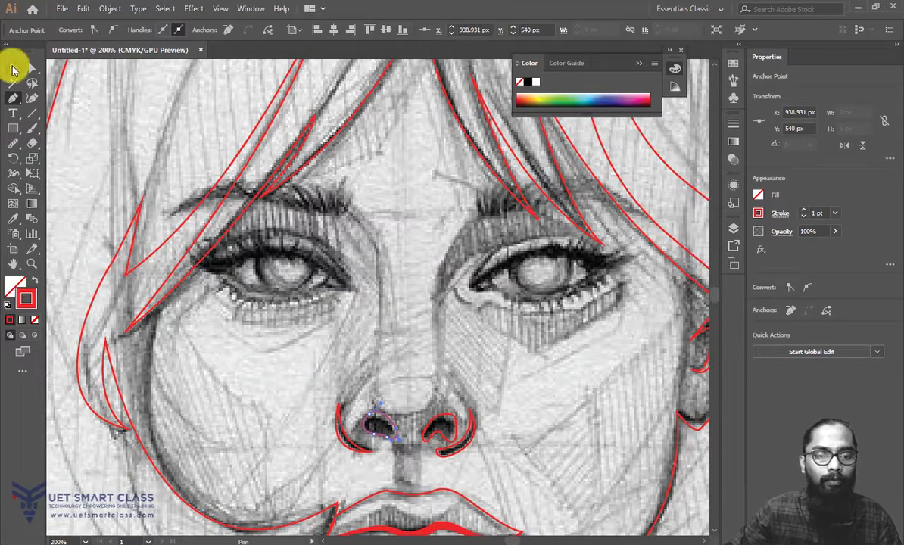
click(400, 417)
Step: Start a red 1 pt path at the inner corner of the eye on the viewer's right and trace its upper lid to the outer wing tip
mouse_move(448, 348)
mouse_down()
mouse_move(454, 386)
mouse_move(476, 375)
mouse_up()
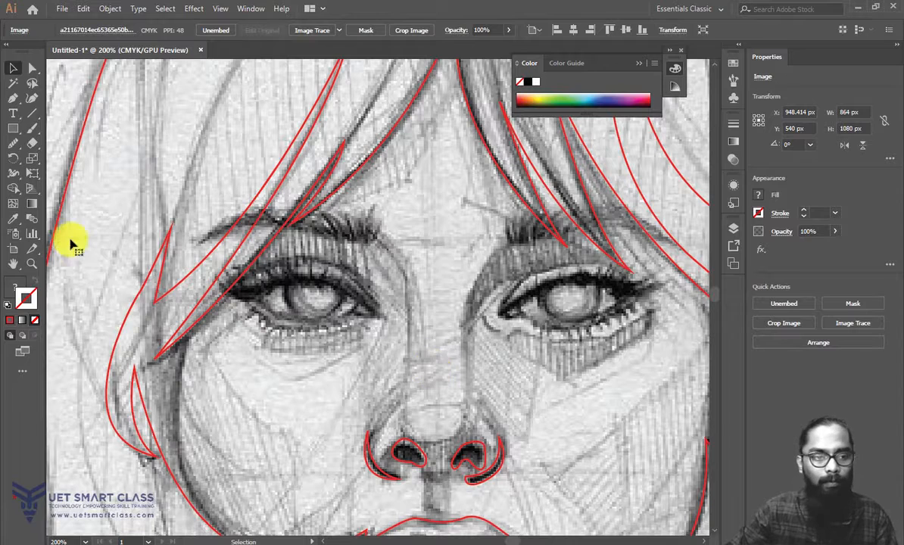
click(12, 99)
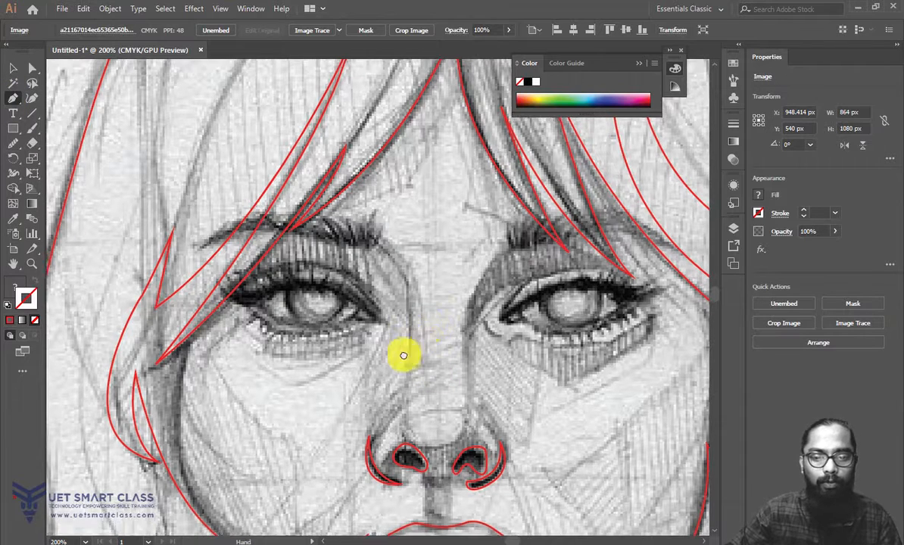
scroll(414, 347, up, 1)
scroll(413, 347, right, 1)
click(483, 353)
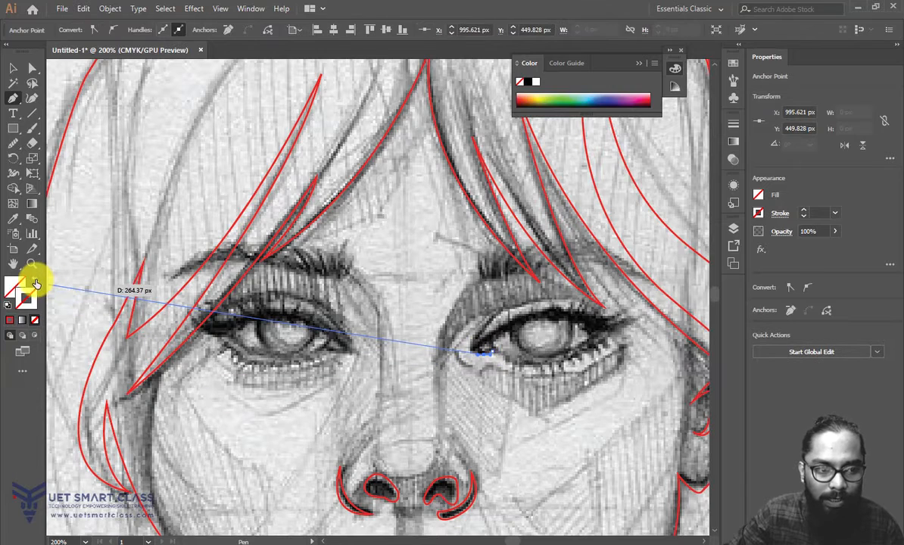
click(10, 321)
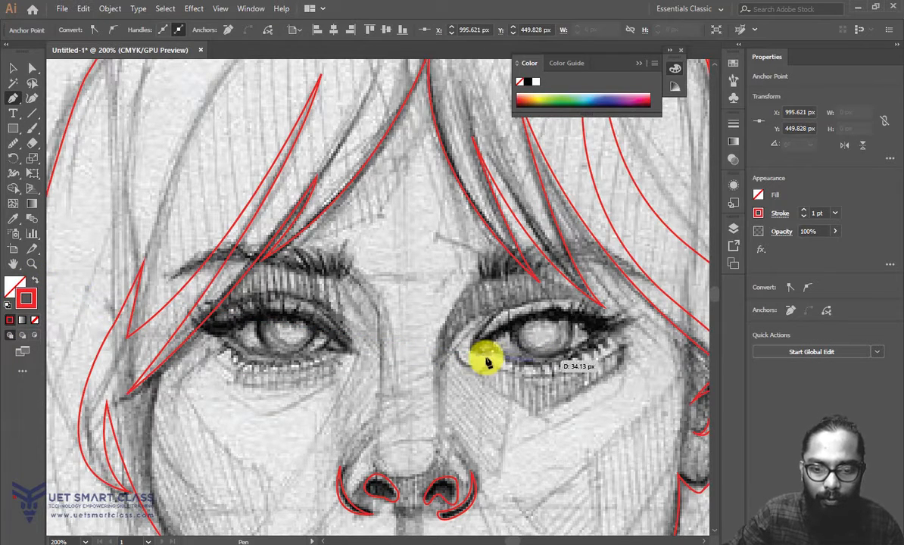
drag(472, 349, 520, 288)
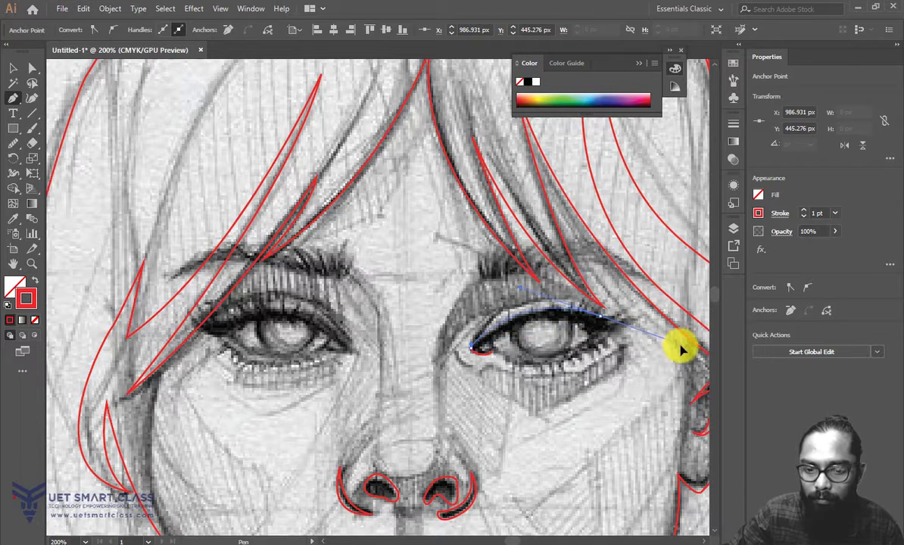
drag(679, 343, 682, 341)
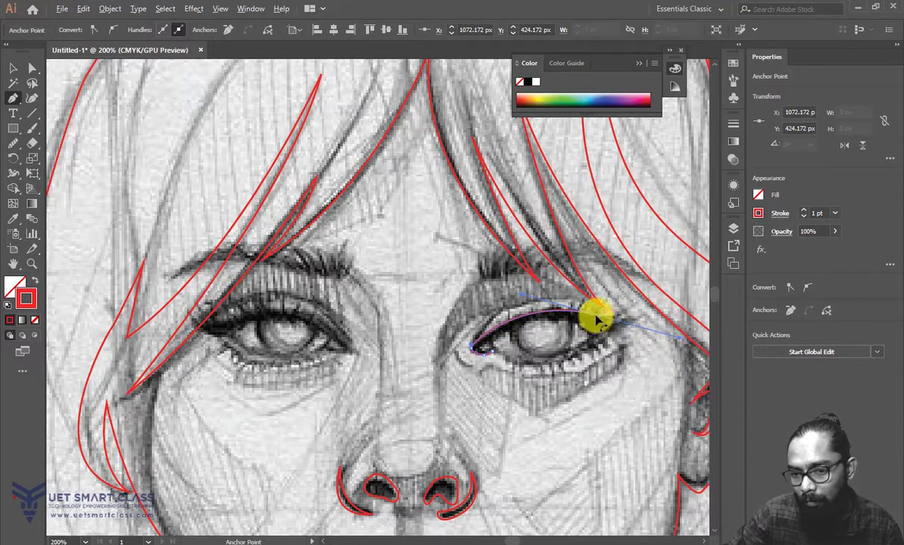
drag(601, 319, 649, 318)
click(638, 321)
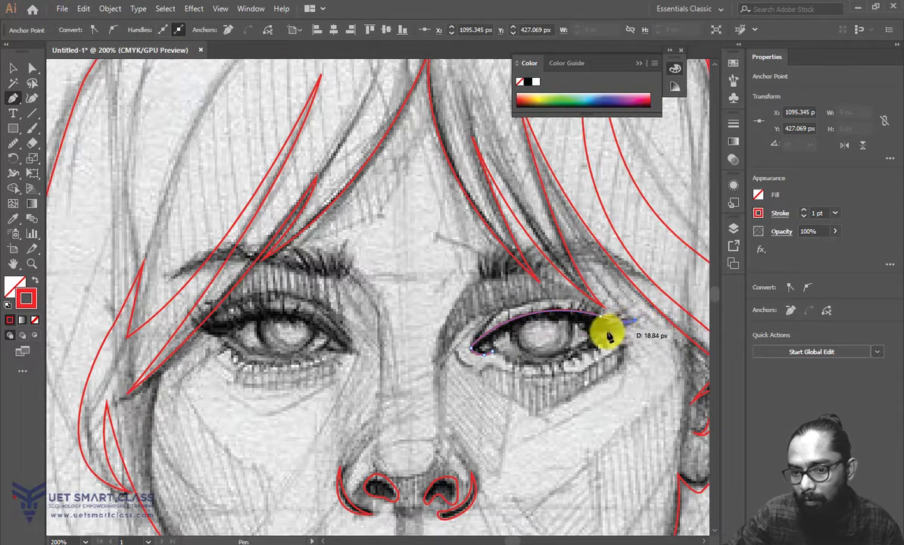
Step: Trace the same eye's lower lid and the inner edge of the lash line, close the path at the inner corner and deselect it
drag(589, 348, 567, 357)
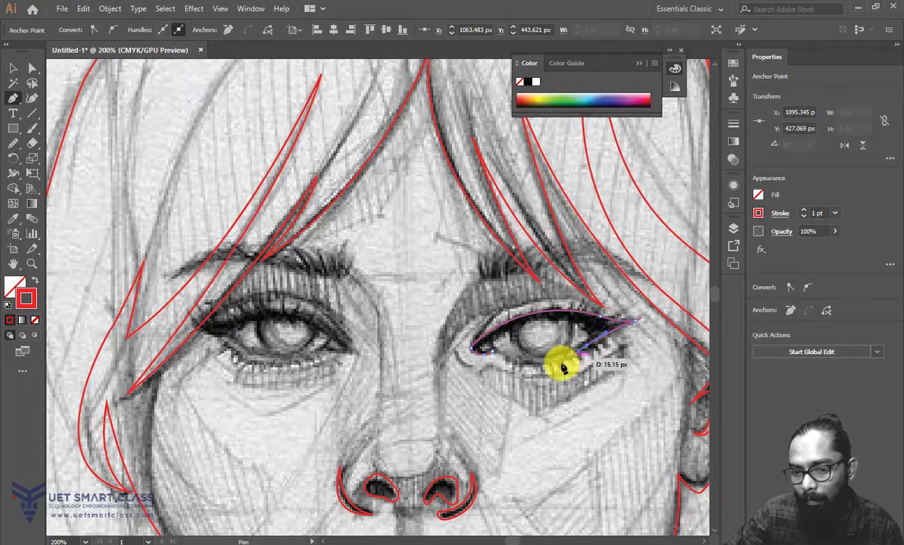
mouse_move(496, 356)
mouse_down()
mouse_move(507, 364)
mouse_move(598, 345)
mouse_move(592, 336)
mouse_move(612, 258)
mouse_move(619, 293)
mouse_move(592, 336)
mouse_move(565, 319)
mouse_move(495, 321)
mouse_up()
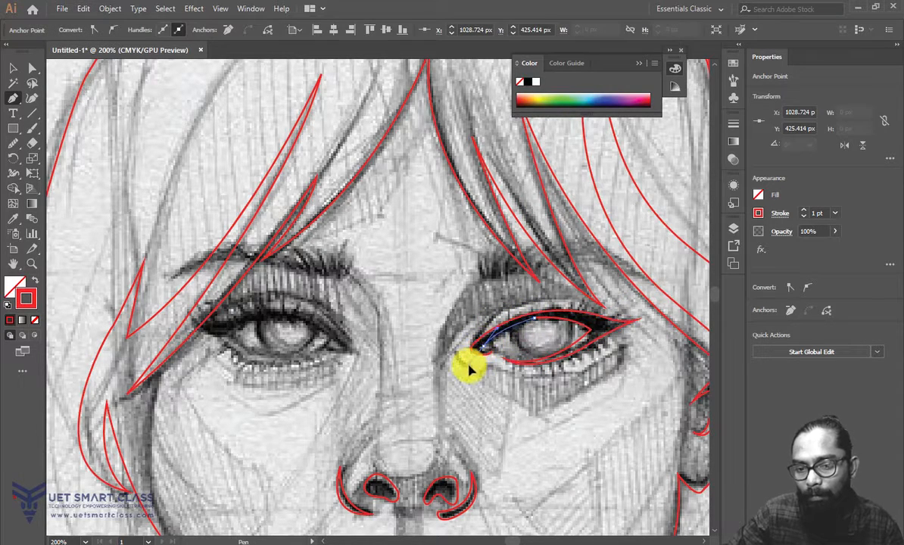
drag(482, 349, 494, 358)
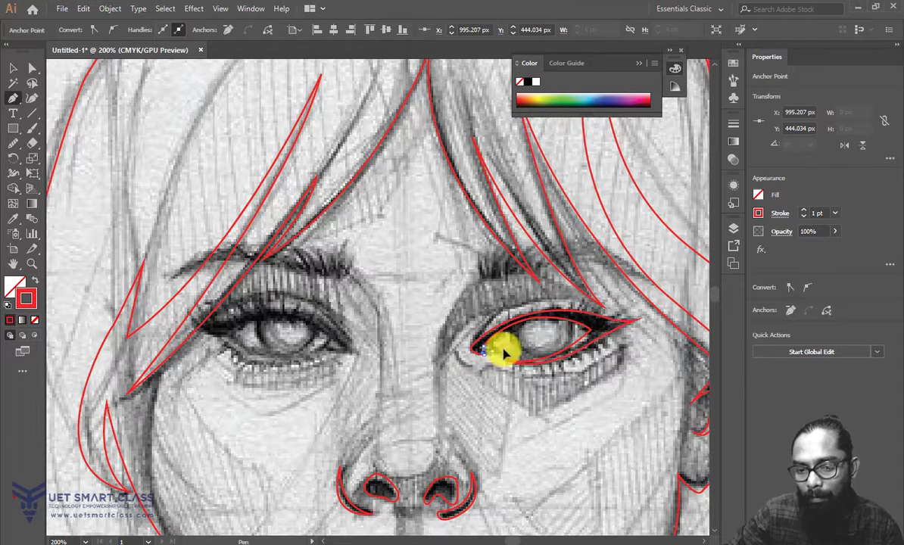
drag(501, 349, 503, 351)
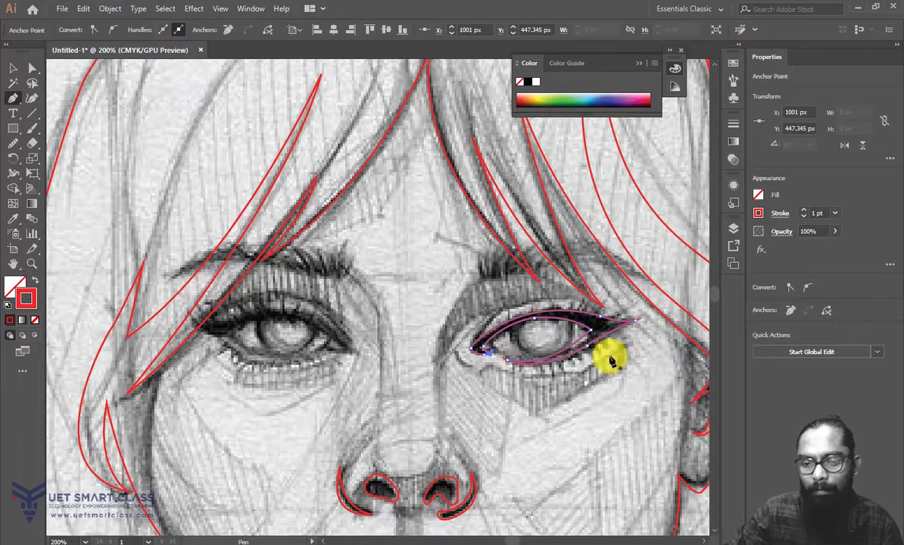
click(13, 68)
click(373, 222)
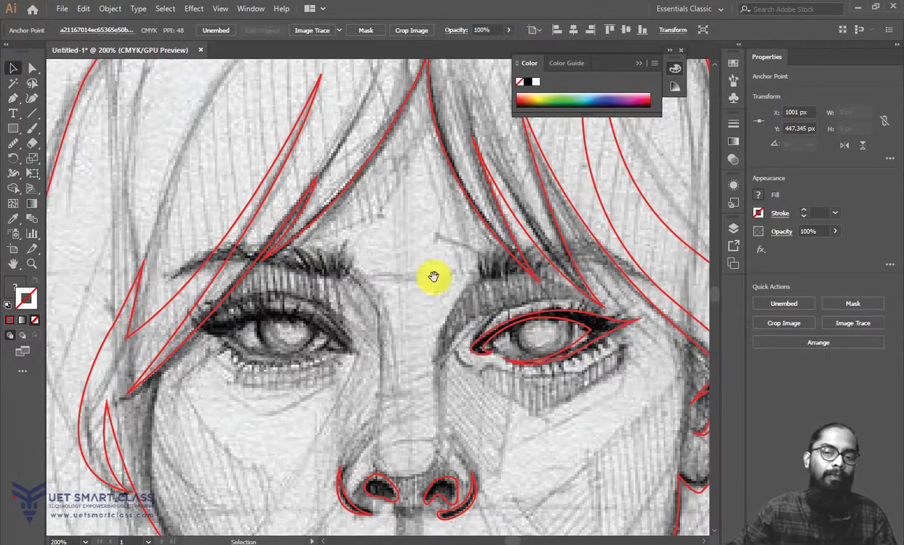
Step: Move the pencil sketch image to the right, clear of the traced outlines
scroll(485, 246, down, 5)
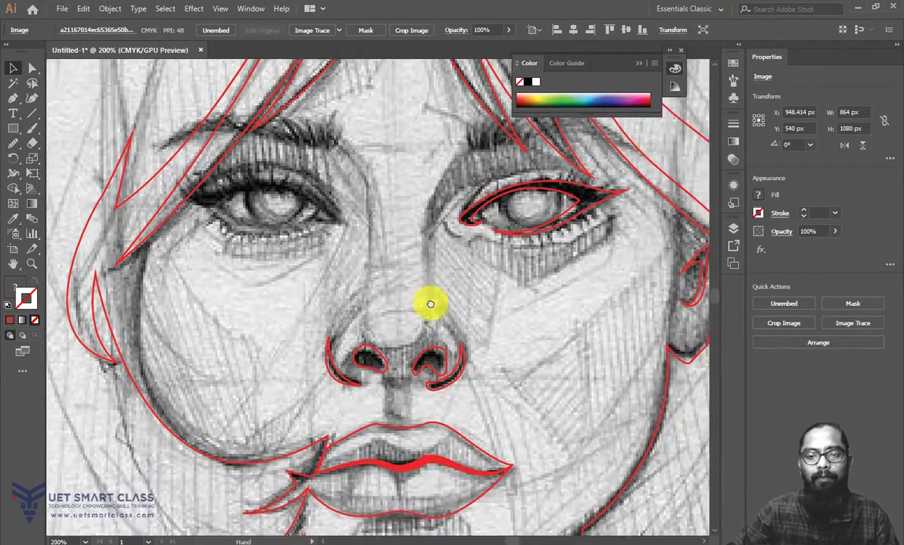
drag(430, 304, 373, 288)
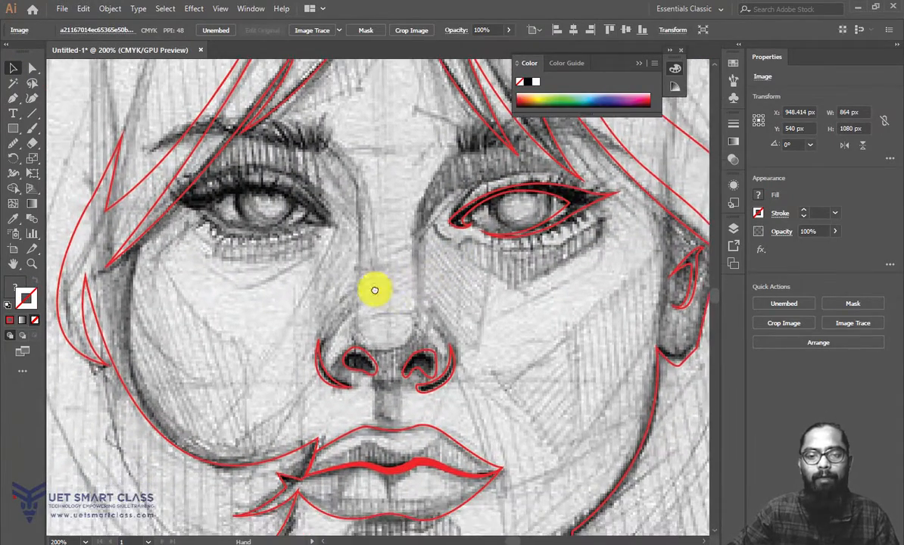
key(ctrl+minus)
key(ctrl+minus)
key(ctrl+minus)
scroll(525, 367, up, 4)
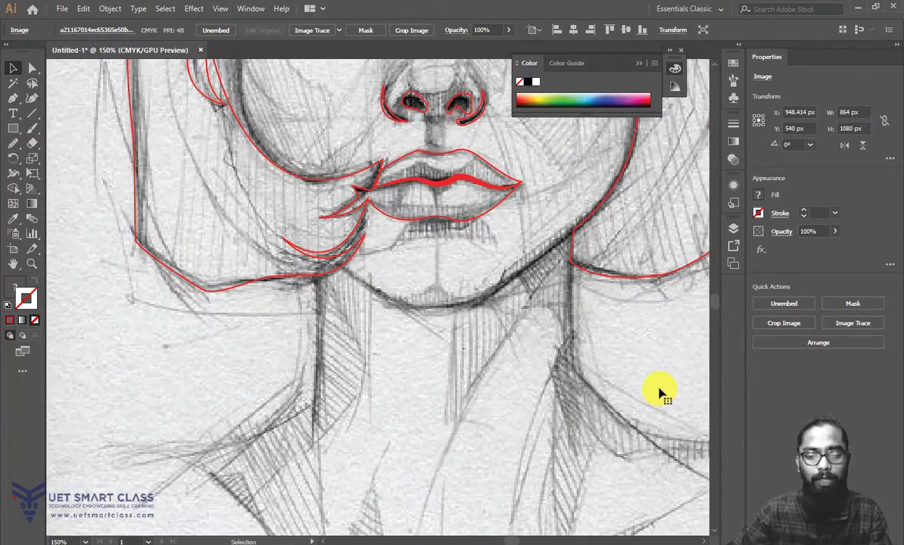
key(ctrl+0)
key(ctrl+1)
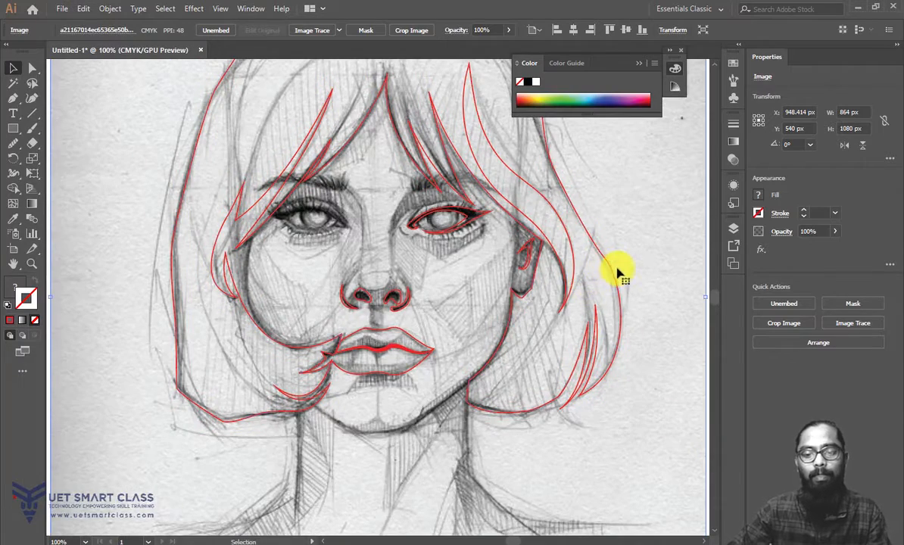
key(ctrl+minus)
drag(553, 254, 610, 213)
drag(244, 179, 640, 186)
drag(521, 185, 490, 254)
Step: Swap fill and stroke on the long hair strand and the main hair shape, giving both a red fill without stroke
click(500, 234)
click(35, 281)
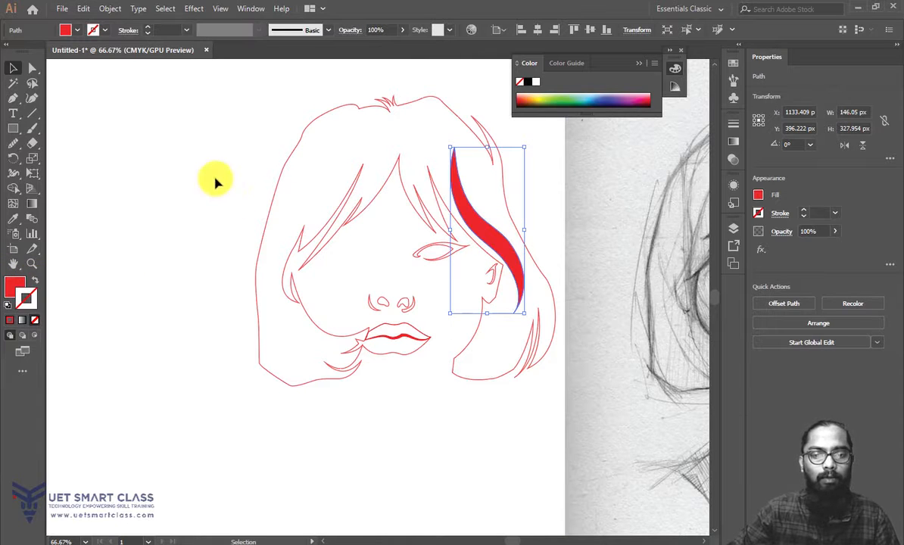
click(286, 171)
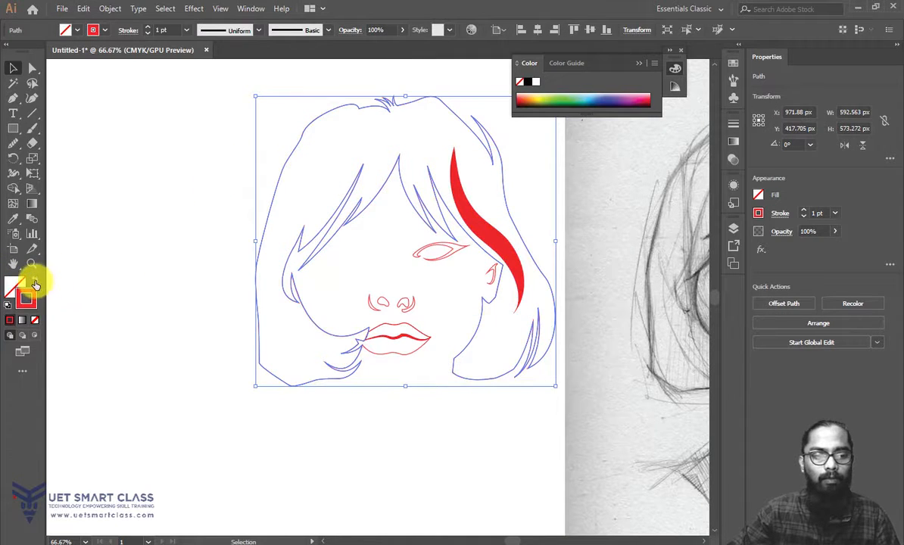
click(35, 281)
click(232, 268)
Step: Swap fill and stroke on the eye outline, giving it a red fill without stroke
click(443, 257)
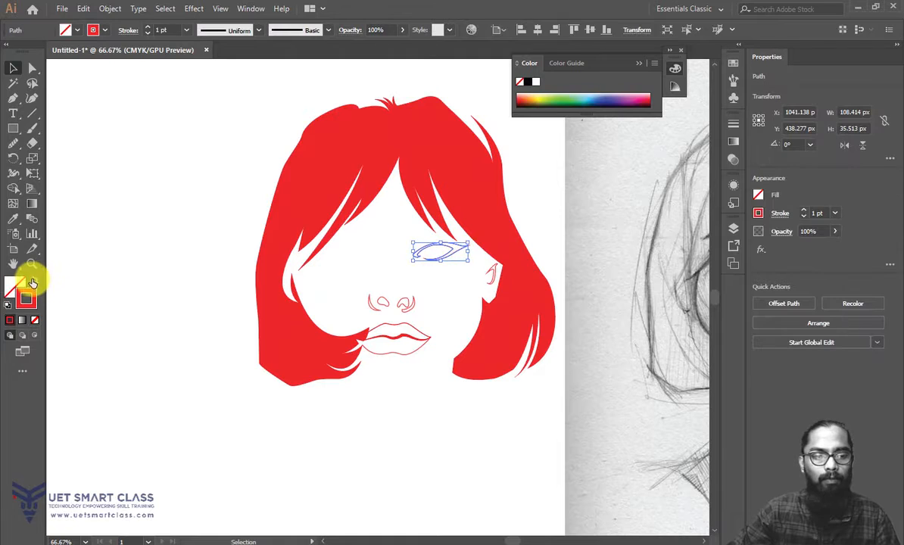
click(186, 262)
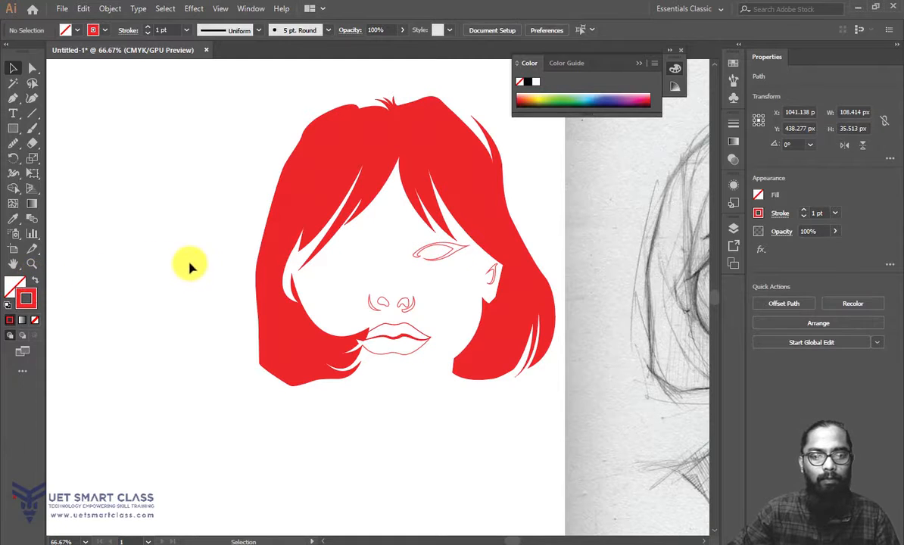
click(412, 254)
click(37, 281)
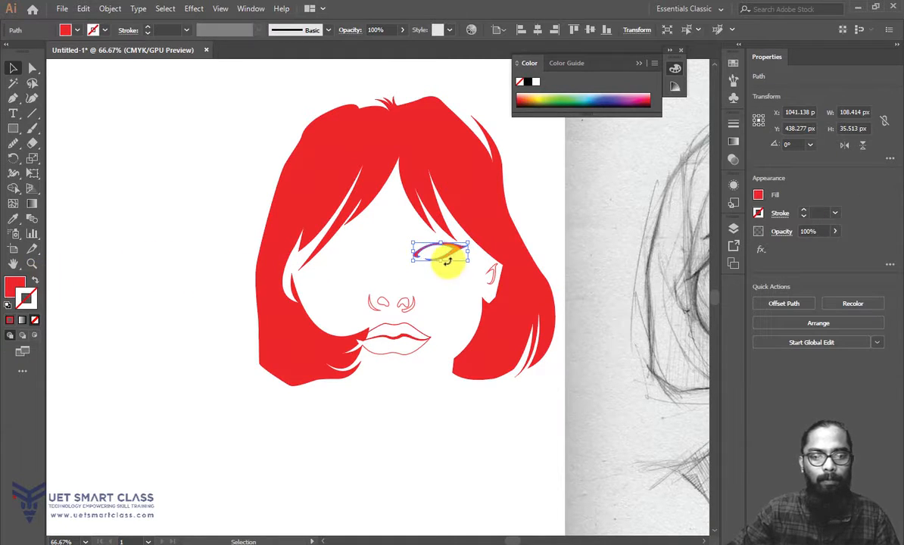
Step: Select all the nose shapes and swap their fill and stroke to a red fill without stroke
click(437, 293)
drag(450, 275, 327, 313)
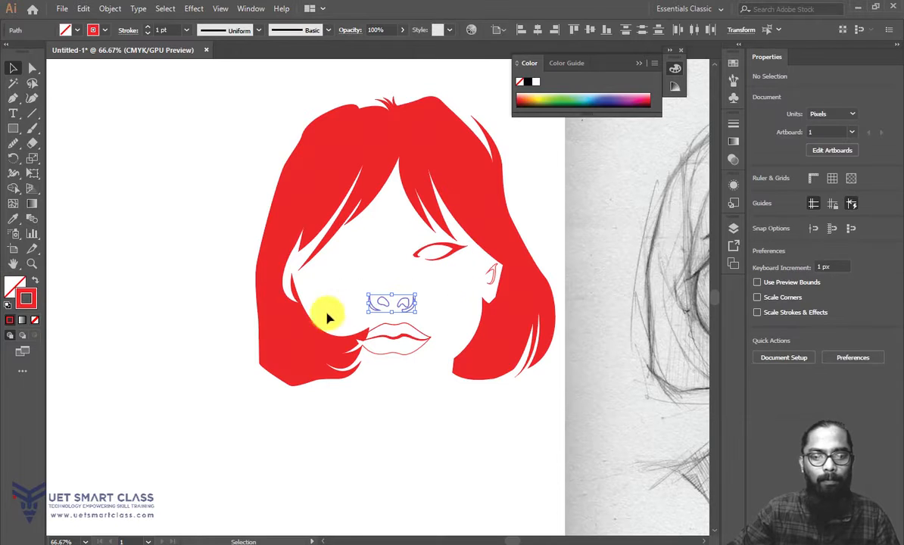
click(34, 280)
click(434, 421)
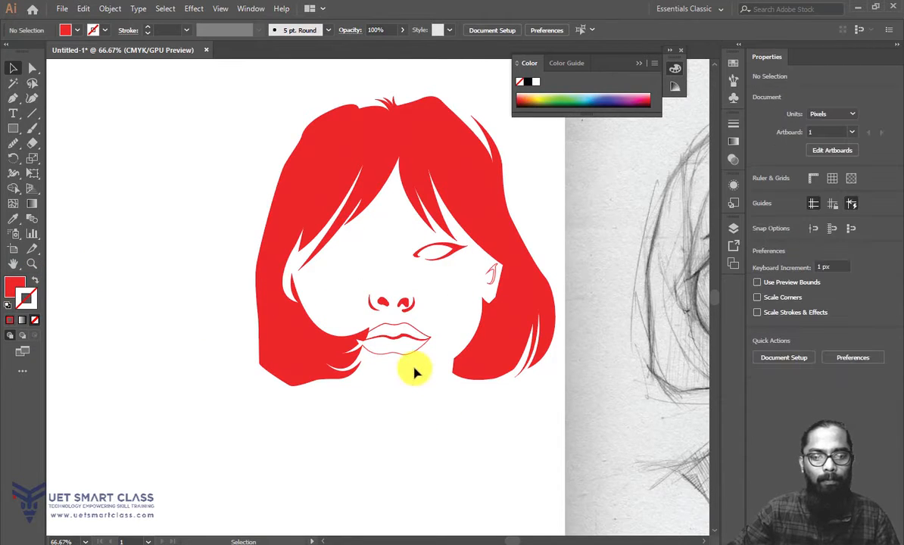
Step: Delete all the nose shapes
drag(347, 299, 440, 315)
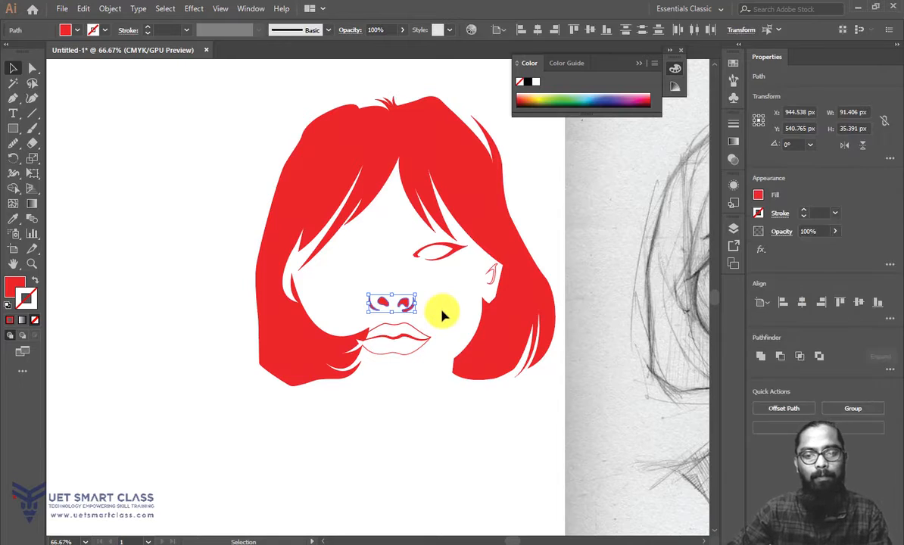
key(Delete)
Step: Try a red fill without stroke on the upper lip
click(414, 352)
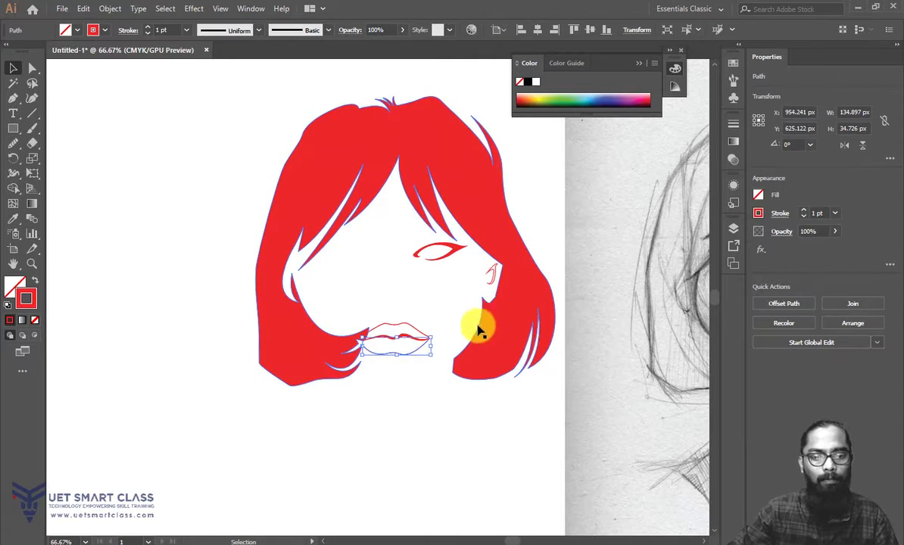
click(407, 331)
click(36, 283)
click(435, 297)
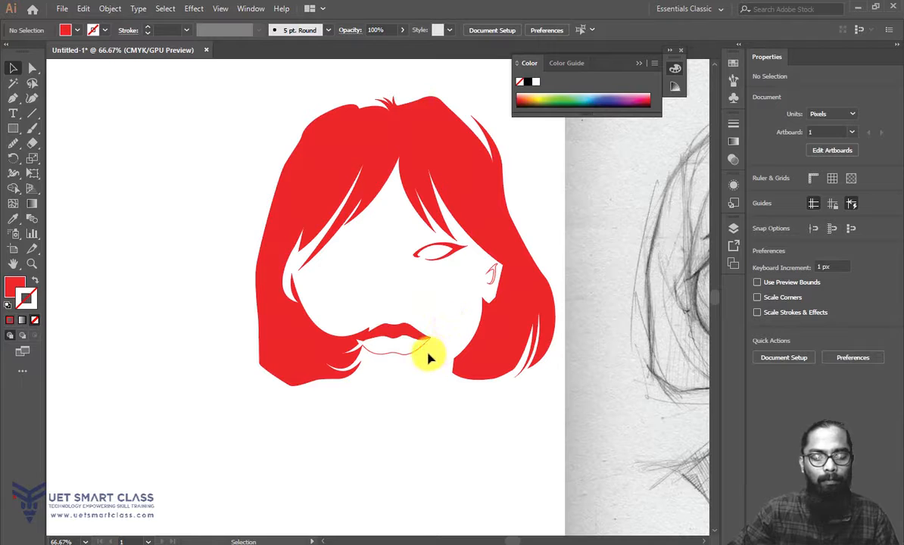
key(ctrl+z)
click(450, 432)
Step: Move the traced artwork toward the artboard's left side and bring the pencil sketch image in beside it
key(ctrl+minus)
key(ctrl+minus)
key(ctrl+minus)
key(ctrl+plus)
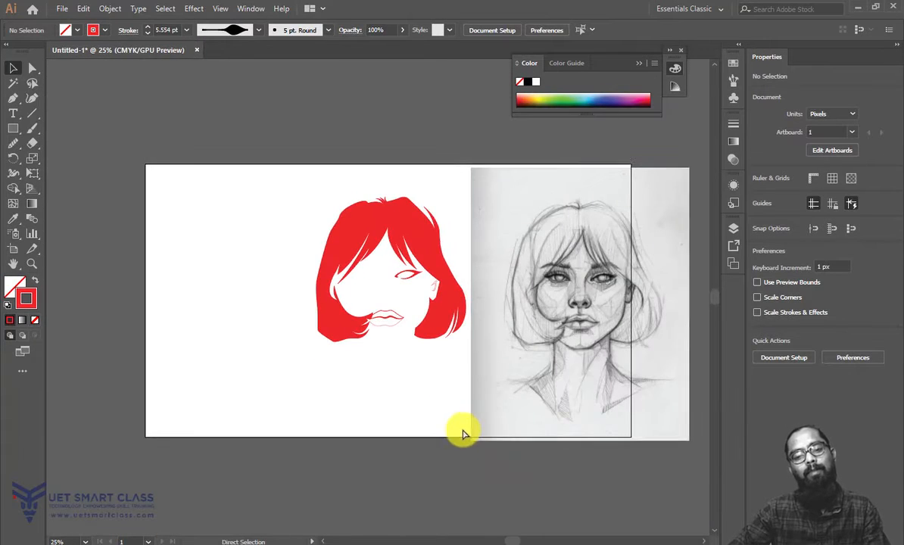
mouse_move(405, 415)
mouse_down()
mouse_move(345, 407)
mouse_move(373, 411)
mouse_up()
drag(508, 372, 534, 362)
mouse_move(424, 292)
mouse_down()
mouse_move(316, 226)
mouse_move(318, 281)
mouse_up()
drag(541, 236, 459, 238)
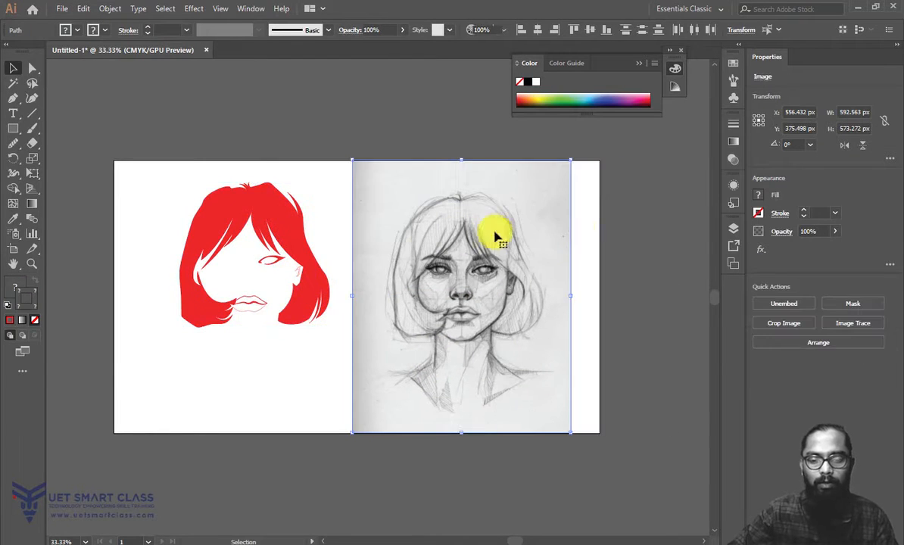
Step: Delete the lip outlines and the eye shape from the traced artwork
click(623, 226)
key(ctrl+plus)
key(ctrl+plus)
drag(626, 225, 371, 414)
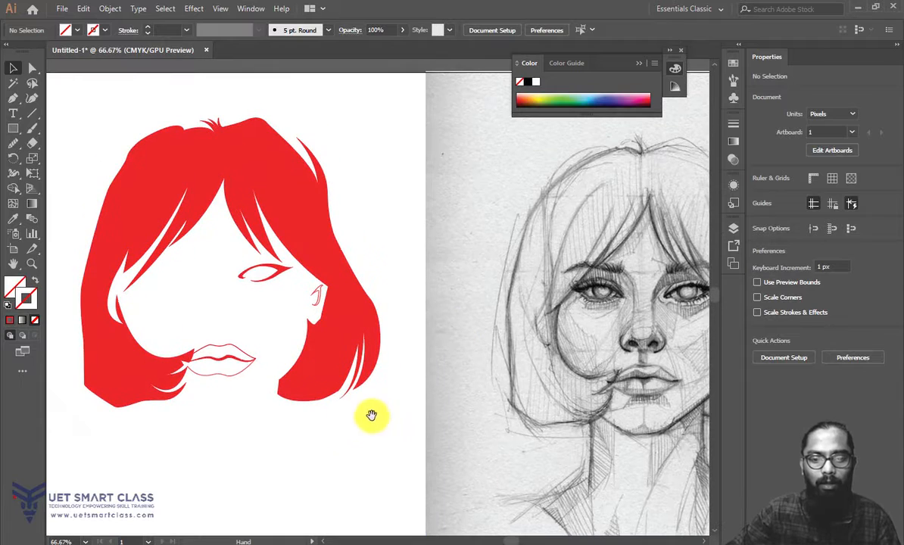
drag(267, 322, 217, 405)
key(Delete)
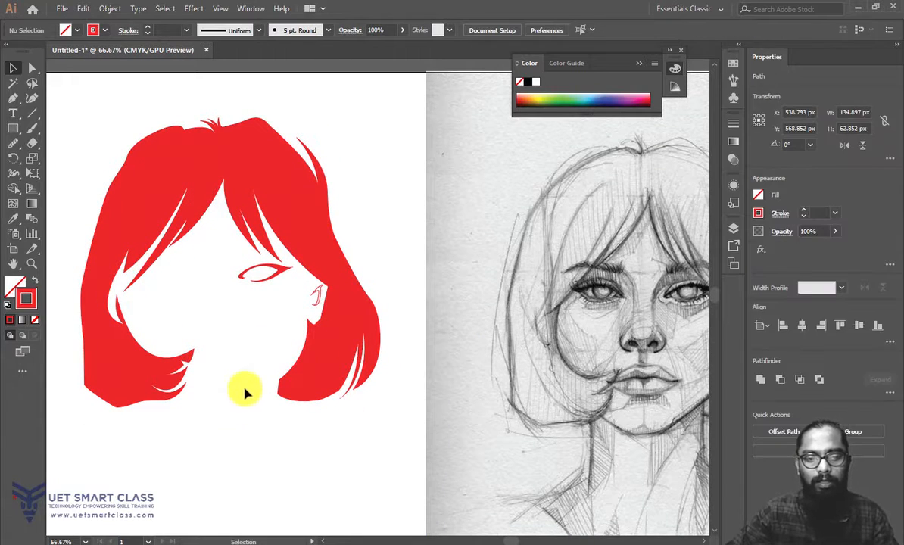
click(269, 272)
key(Delete)
Step: Swap fill and stroke on the inner ear shape, giving it a red fill without stroke
key(ctrl+minus)
key(ctrl+minus)
key(ctrl+plus)
key(ctrl+plus)
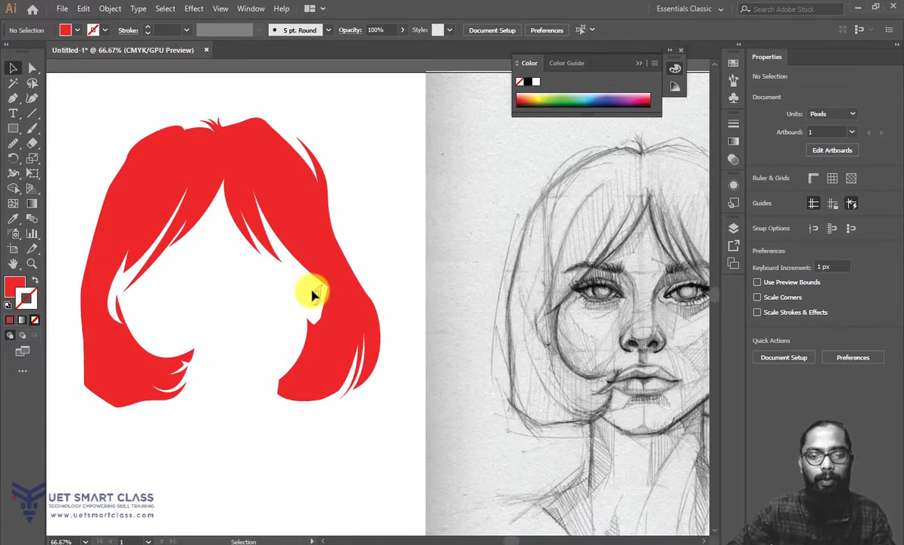
click(313, 293)
click(35, 280)
click(356, 235)
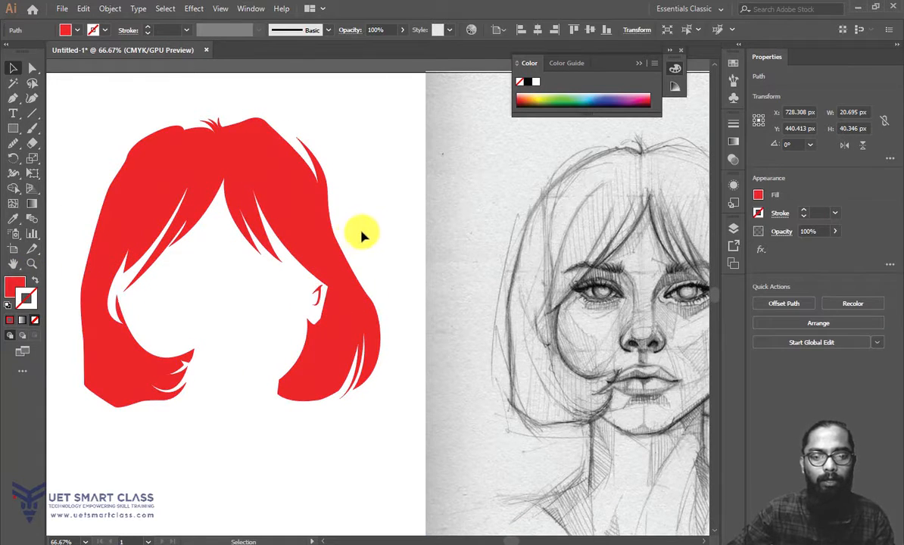
Step: Select the long hair strand and set its fill to the lighter red F44040
drag(377, 228, 252, 412)
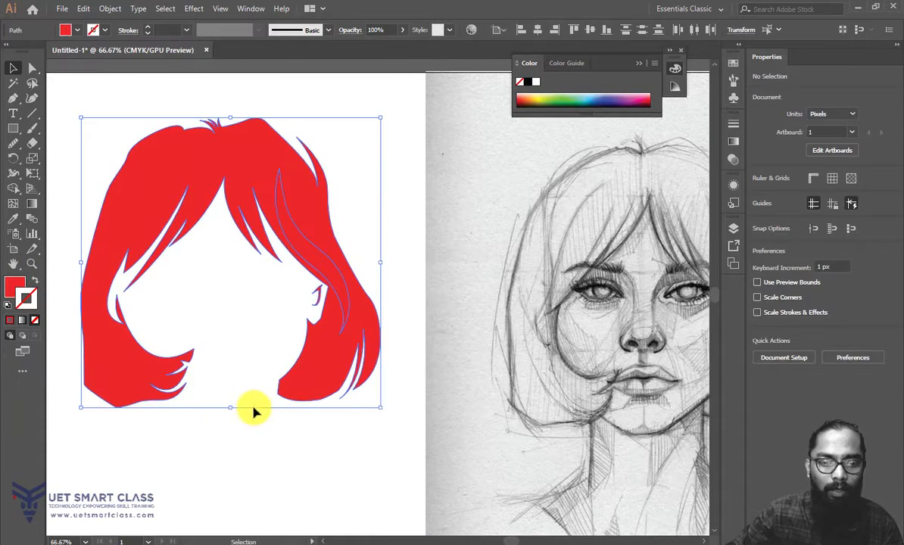
click(375, 236)
click(344, 244)
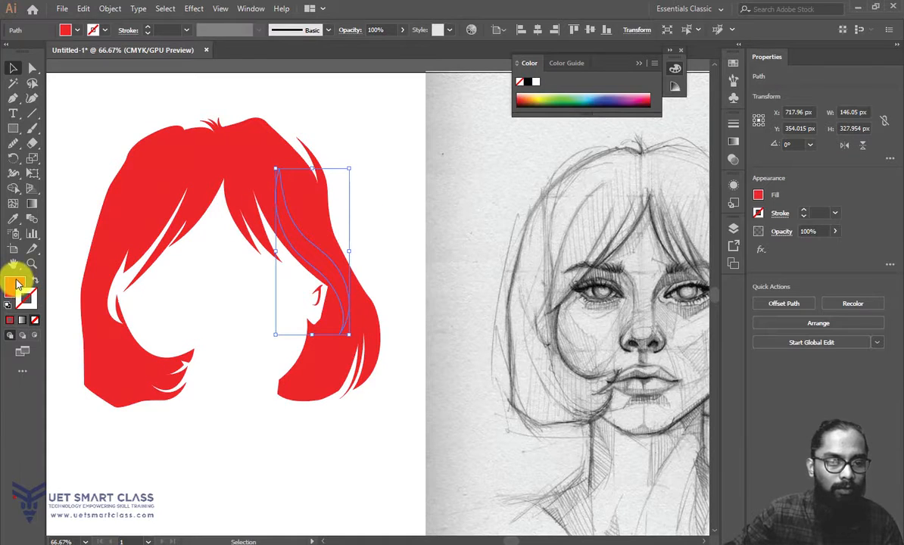
double_click(17, 285)
click(499, 188)
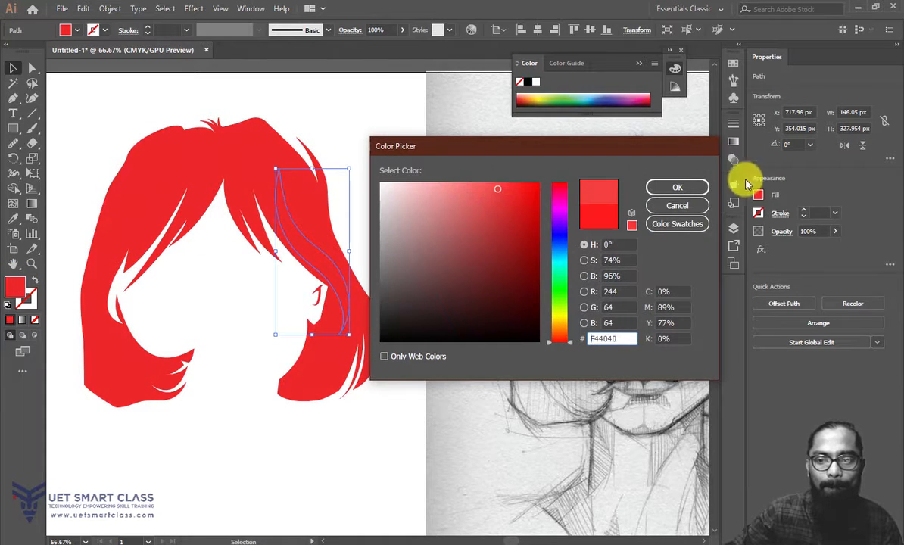
click(680, 188)
click(252, 434)
Step: Set the main hair shape's fill to a near-black dark grey
drag(371, 108, 212, 323)
click(161, 209)
double_click(17, 285)
click(384, 312)
click(684, 185)
Step: Set the long hair strand's fill to the grey 666666 and deselect it
click(312, 246)
double_click(15, 285)
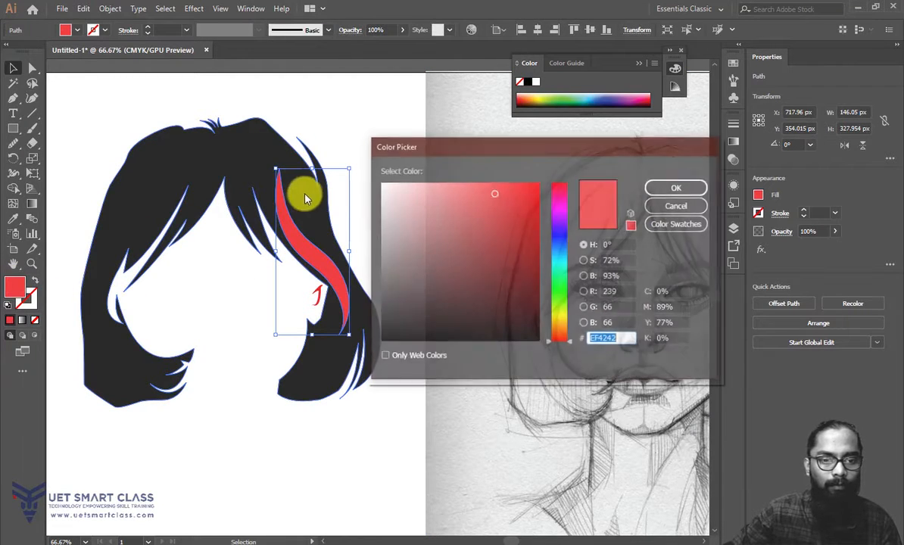
mouse_move(394, 260)
mouse_down()
mouse_move(384, 218)
mouse_move(368, 278)
mouse_up()
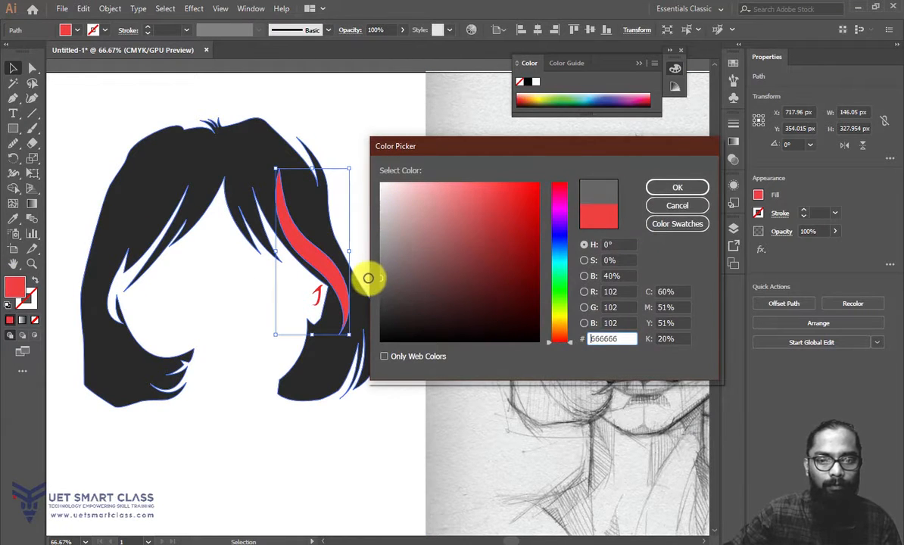
click(682, 189)
click(404, 131)
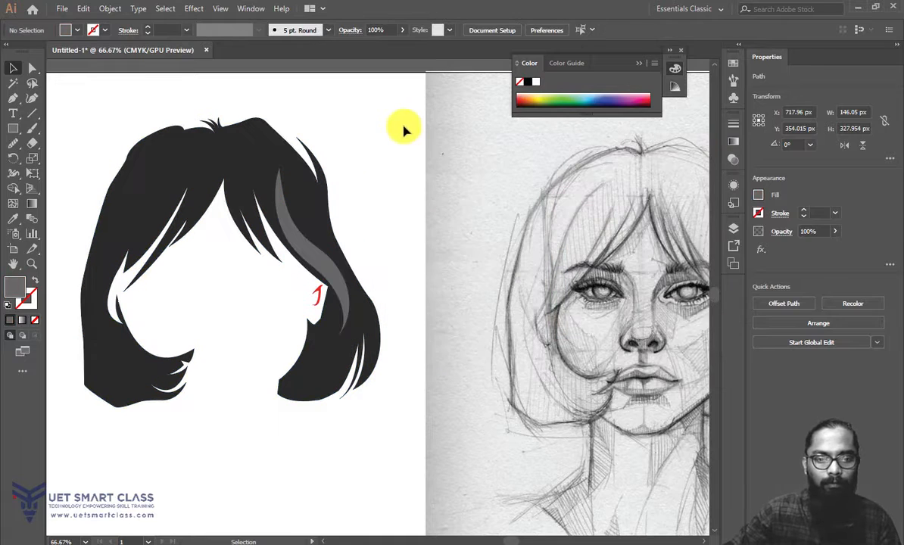
Step: Sample the main hair's dark fill onto the inner ear shape with the Eyedropper and deselect it
click(314, 293)
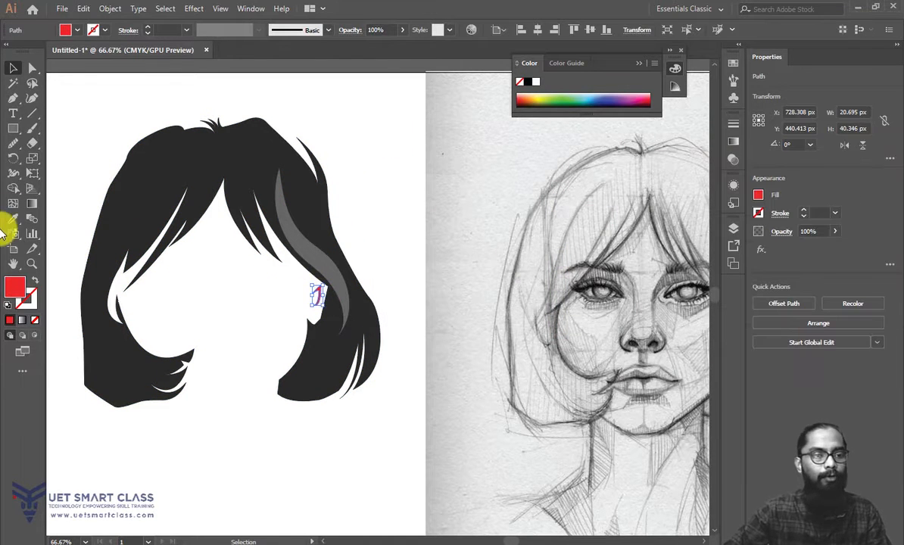
click(13, 218)
click(155, 190)
click(12, 67)
click(319, 116)
key(ctrl+minus)
key(ctrl+minus)
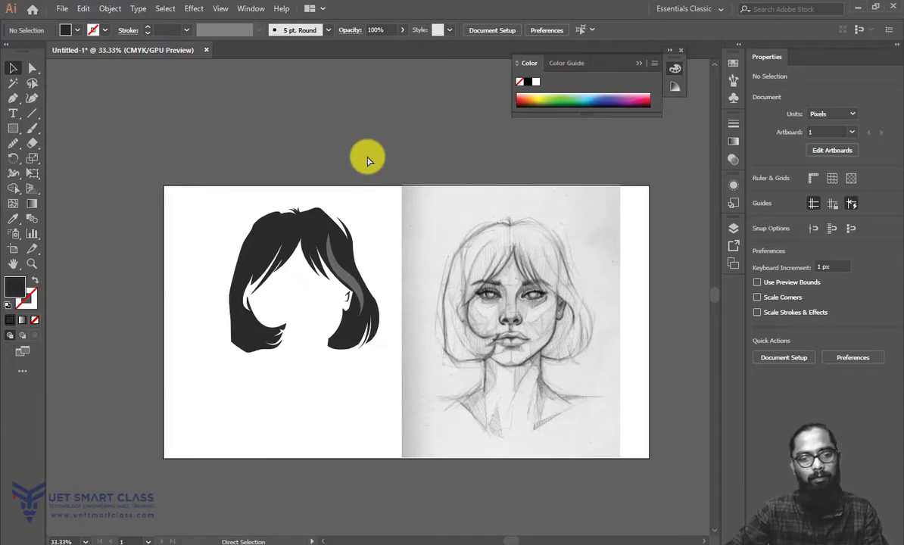
key(ctrl+plus)
key(ctrl+plus)
mouse_move(543, 265)
mouse_down()
mouse_move(589, 212)
mouse_move(539, 220)
mouse_move(563, 192)
mouse_move(559, 252)
mouse_move(587, 295)
mouse_up()
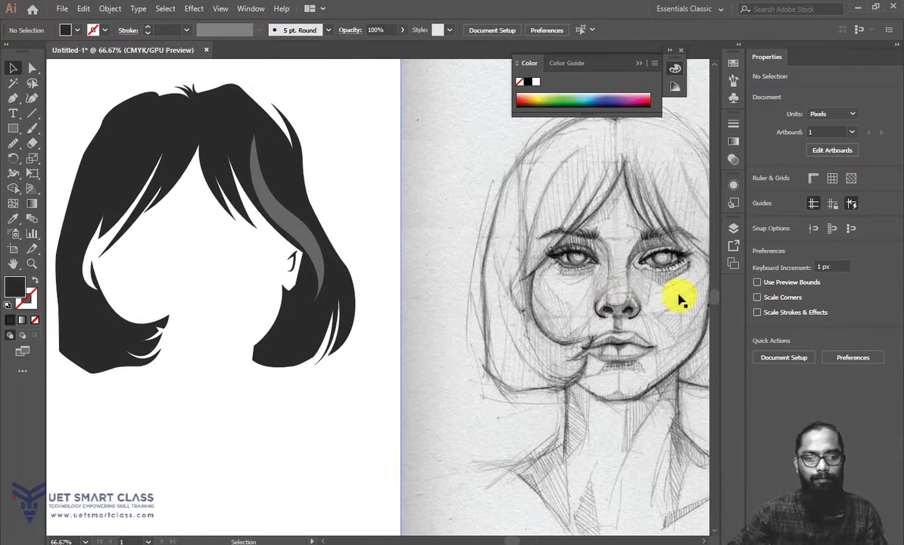
key(ctrl+minus)
key(ctrl+minus)
key(ctrl+minus)
key(ctrl+plus)
key(ctrl+plus)
key(ctrl+plus)
drag(393, 215, 405, 235)
click(11, 98)
drag(203, 358, 353, 238)
drag(244, 367, 203, 390)
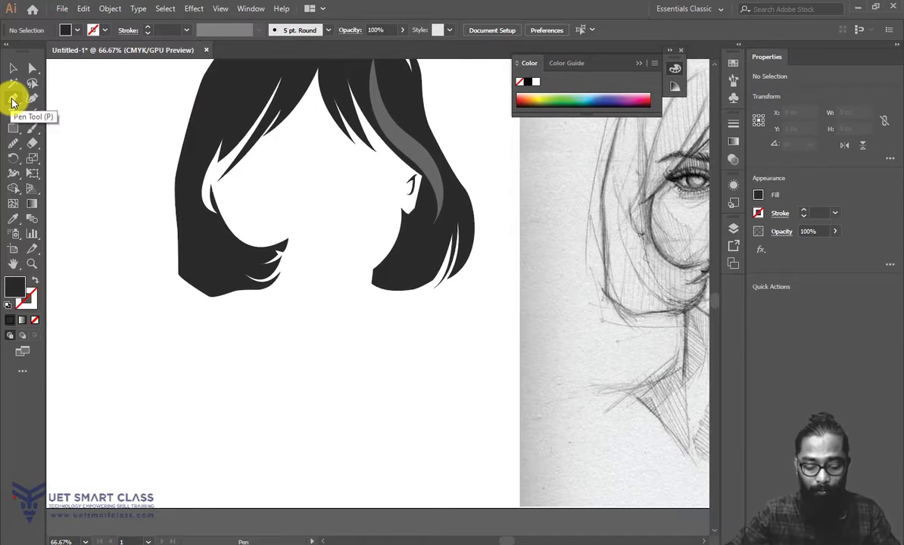
click(15, 66)
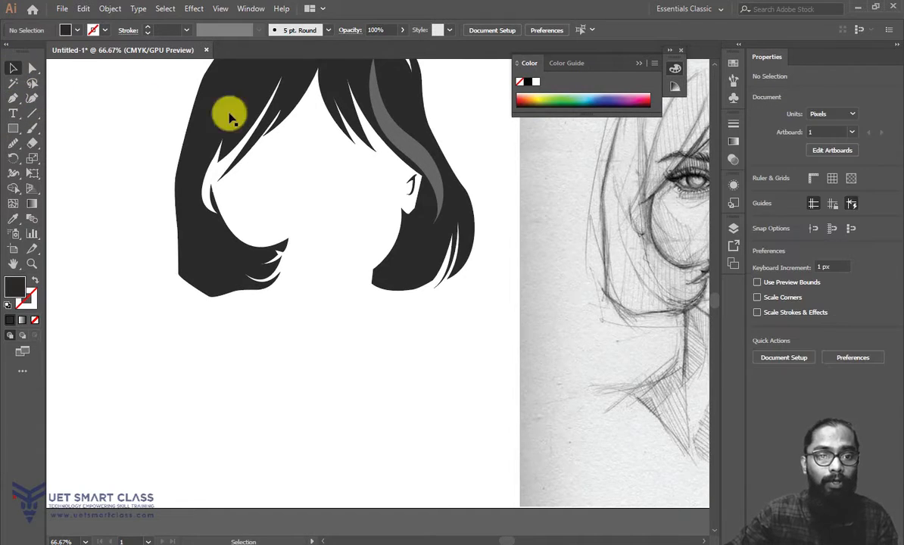
Step: Delete the pencil sketch image and move all the hair artwork to the horizontal middle of the artboard
key(ctrl+minus)
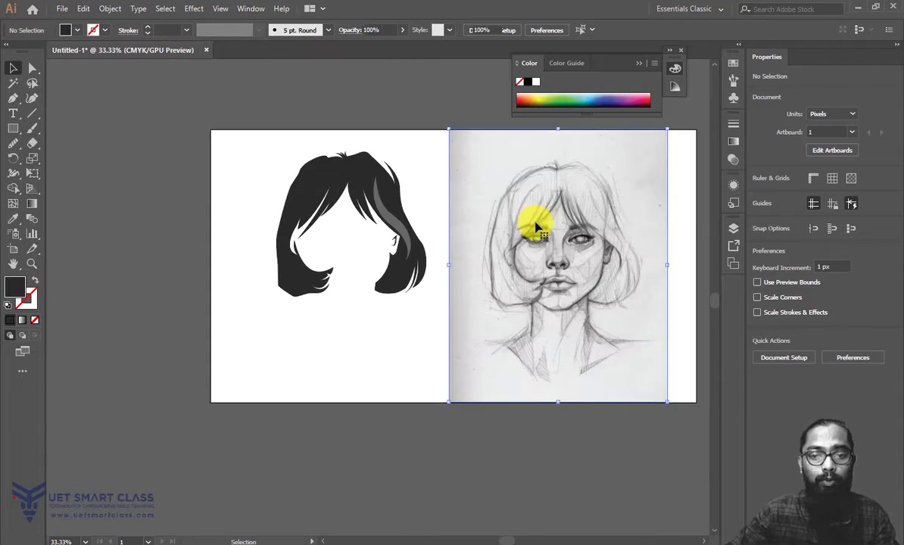
key(Delete)
key(ctrl+plus)
drag(534, 220, 401, 261)
drag(276, 291, 485, 273)
click(626, 304)
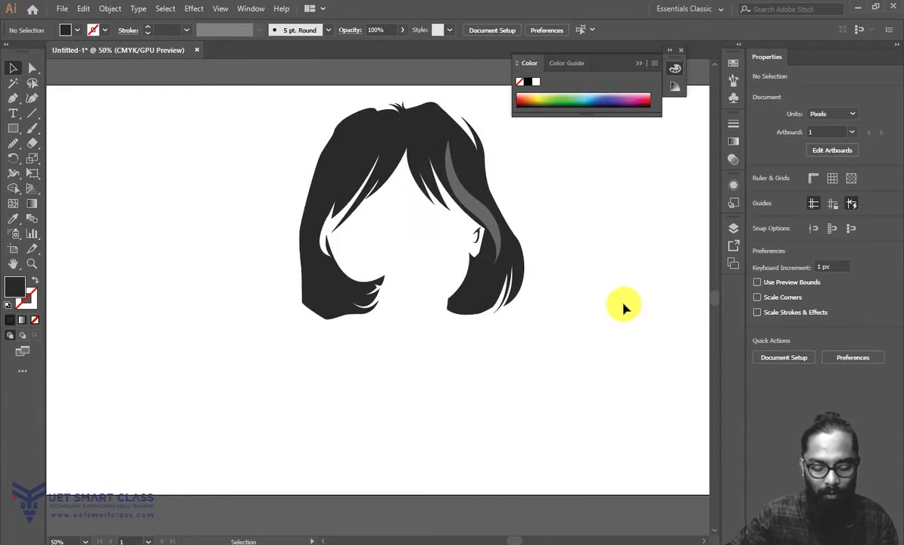
key(ctrl+plus)
scroll(639, 319, up, 2)
drag(639, 319, 641, 330)
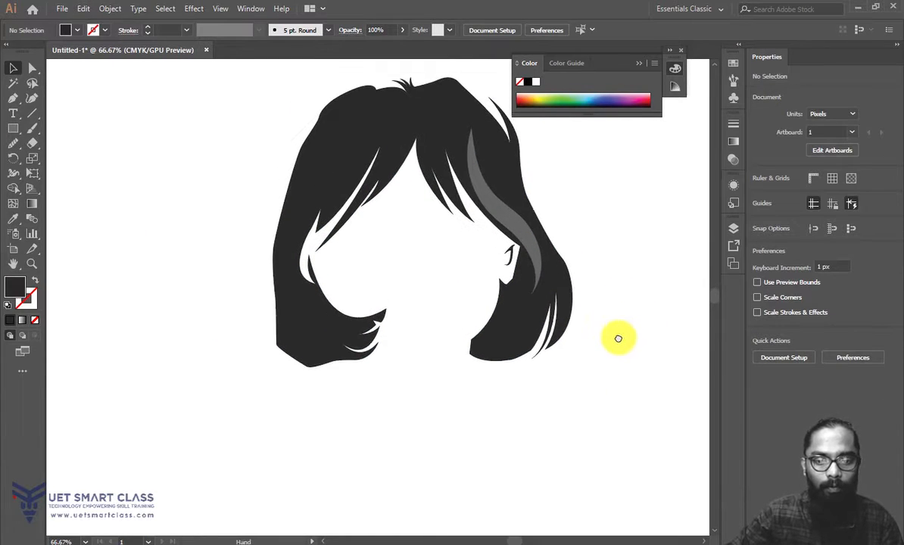
drag(601, 369, 619, 335)
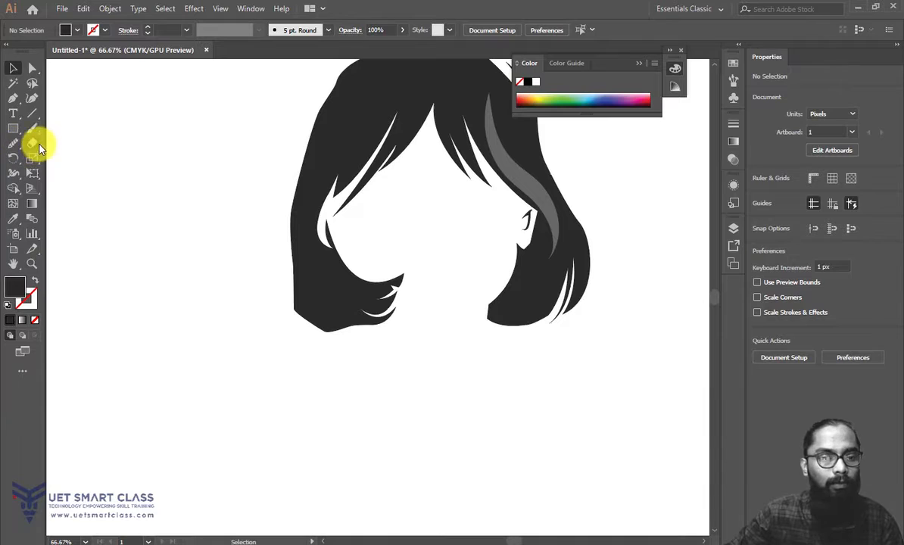
click(13, 100)
drag(413, 267, 421, 303)
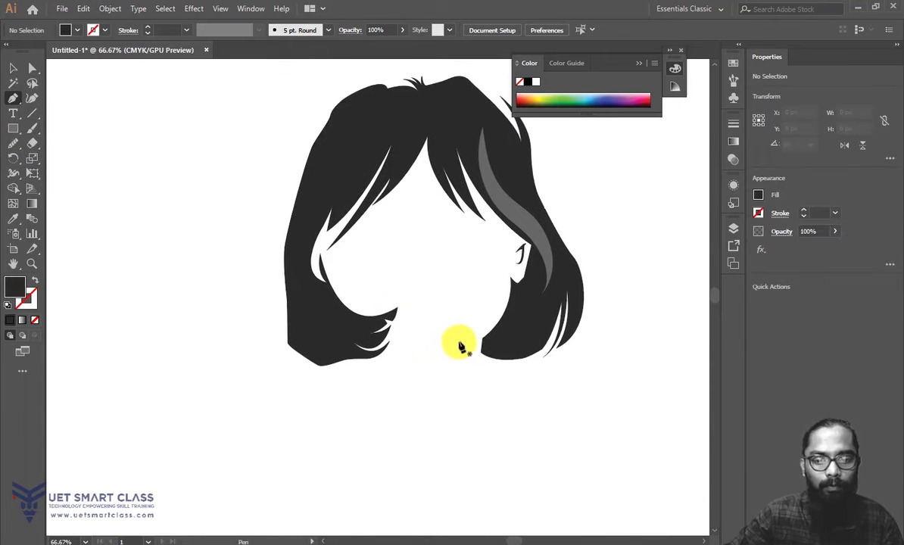
click(416, 156)
drag(416, 202, 406, 227)
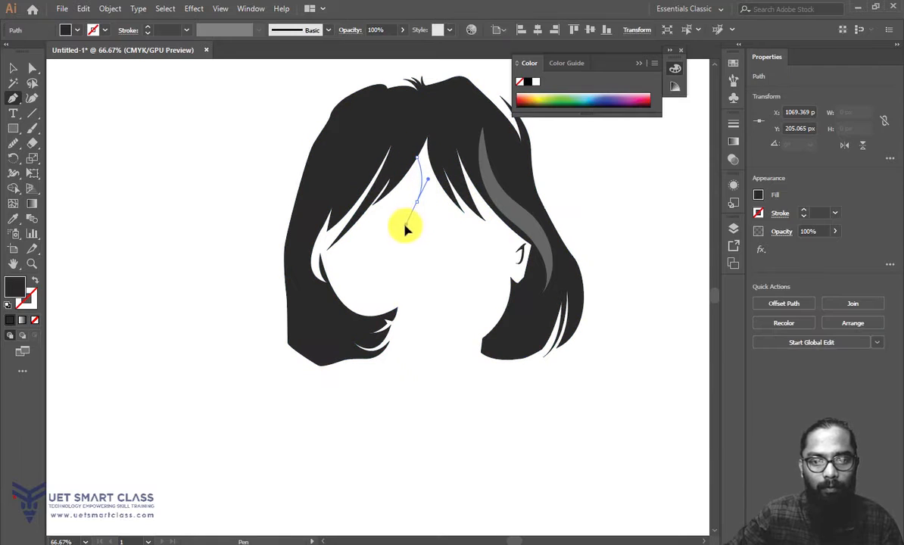
key(ctrl+z)
key(ctrl+z)
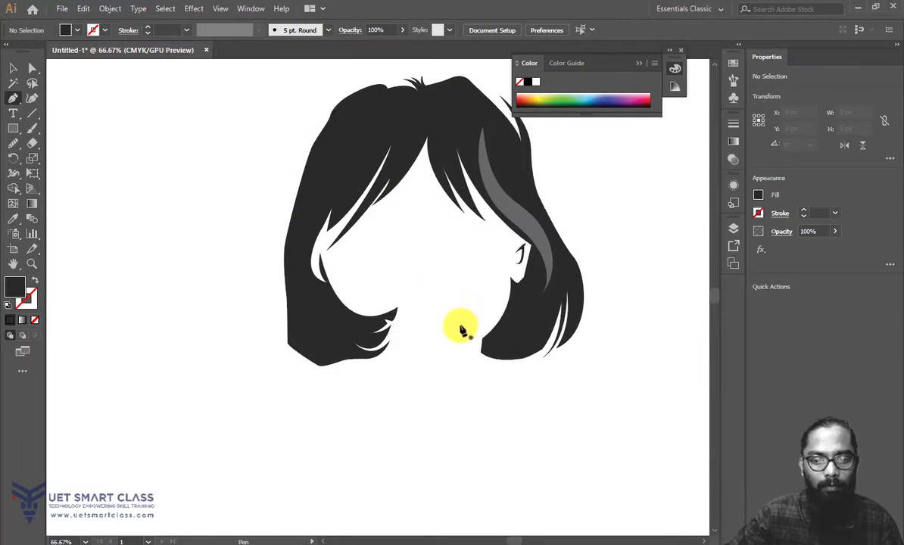
Step: Narrow the artboard from both sides to 789.52 by 1080 px so it frames the hair as a portrait format
drag(488, 420, 487, 404)
key(ctrl+minus)
key(ctrl+plus)
drag(540, 383, 606, 361)
key(ctrl+minus)
key(ctrl+minus)
key(ctrl+plus)
key(ctrl+minus)
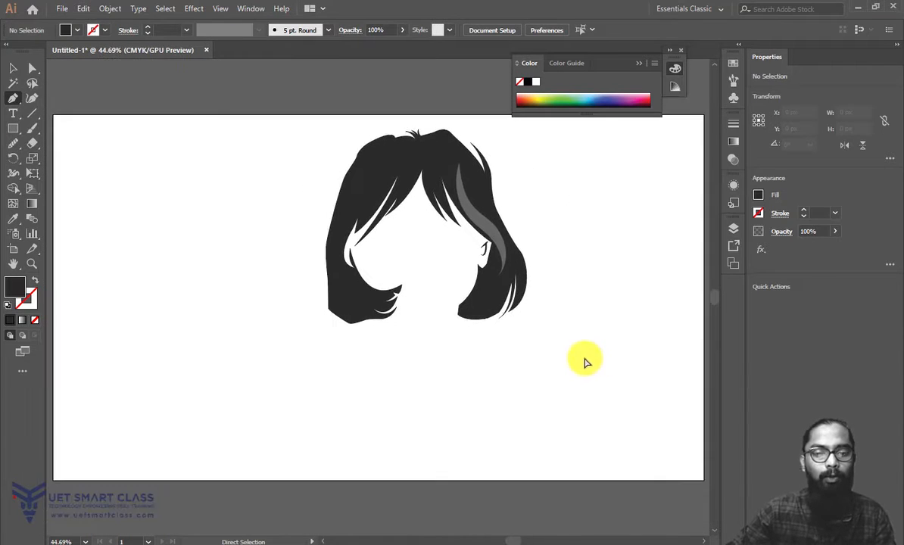
key(ctrl+plus)
key(ctrl+minus)
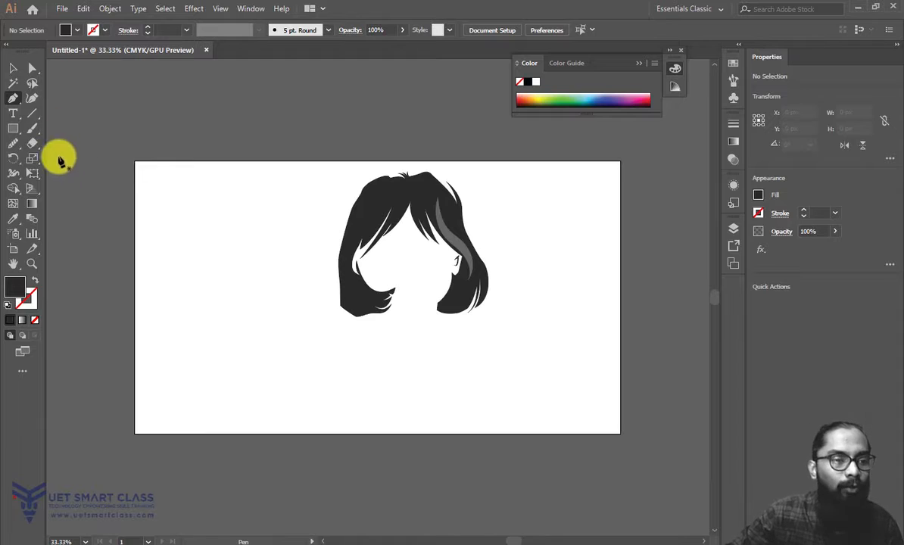
click(15, 253)
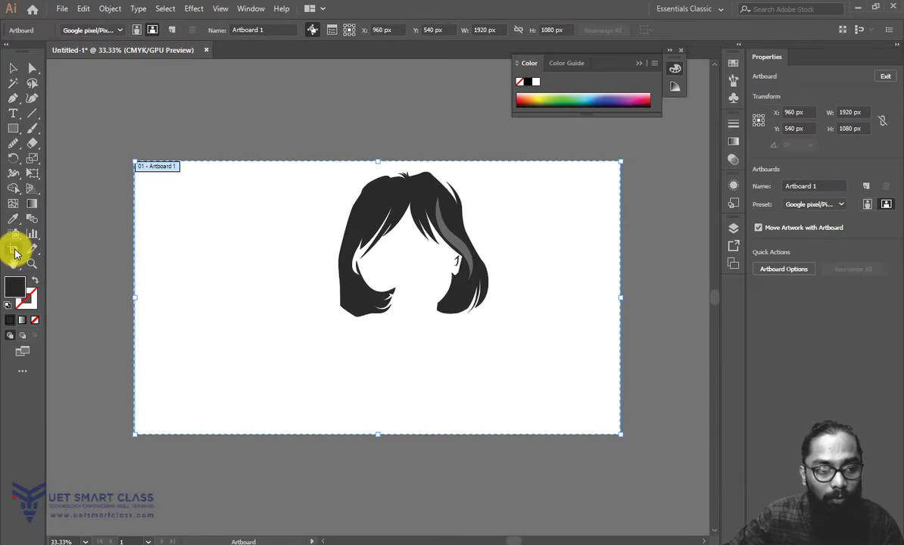
drag(135, 297, 300, 296)
drag(621, 298, 514, 292)
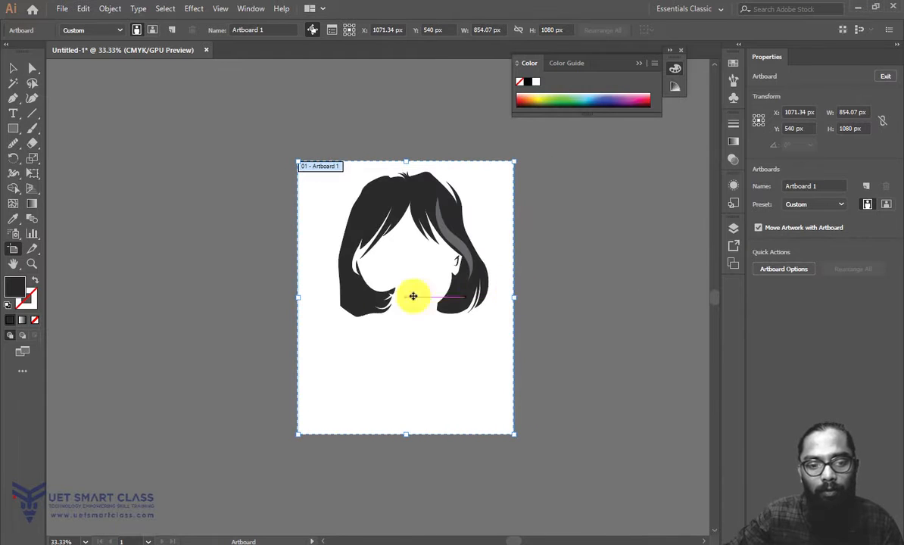
drag(299, 300, 314, 294)
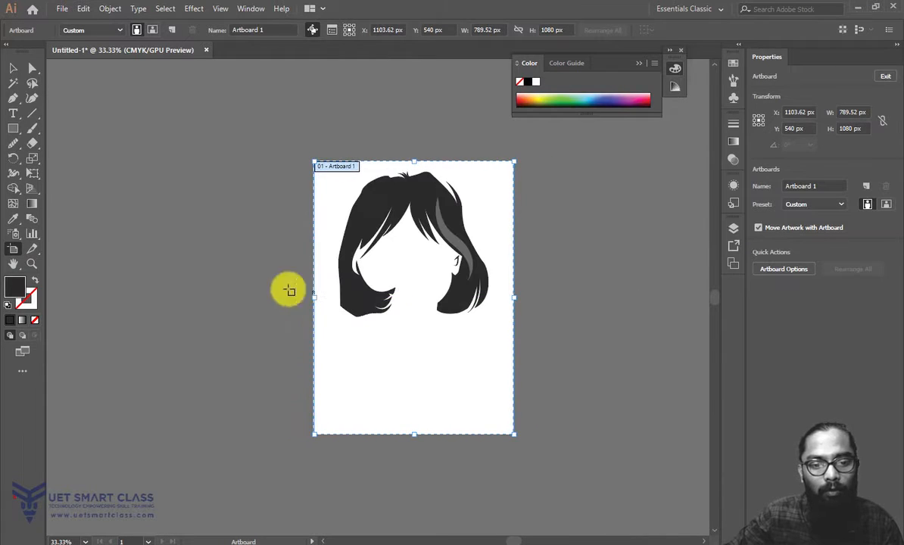
Step: Move all the hair artwork further down the narrowed artboard, keep it horizontally centred, and deselect it
click(14, 68)
scroll(515, 175, up, 1)
drag(442, 273, 447, 287)
drag(592, 297, 605, 258)
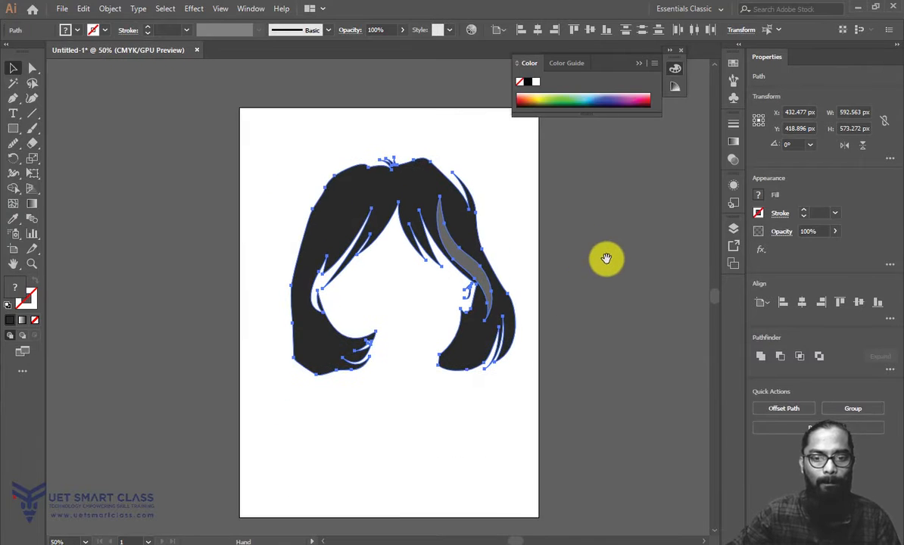
click(605, 260)
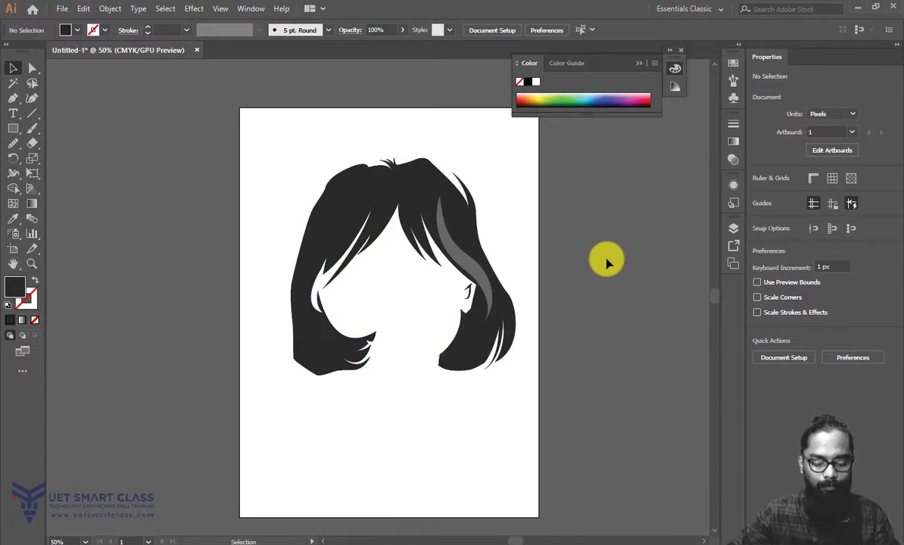
Step: Start a wavy Pen outline at the artboard's top edge and run it down the left side of the hair
click(12, 100)
scroll(238, 248, right, 2)
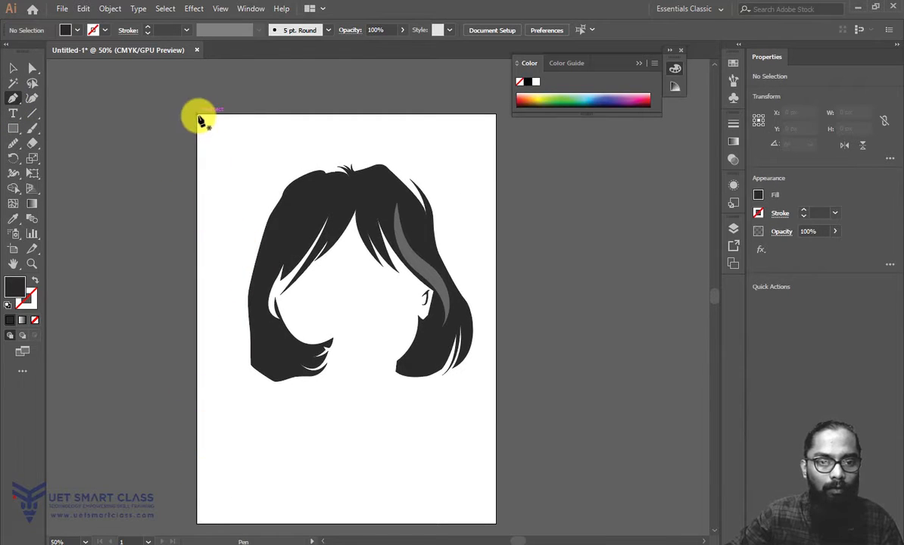
click(292, 115)
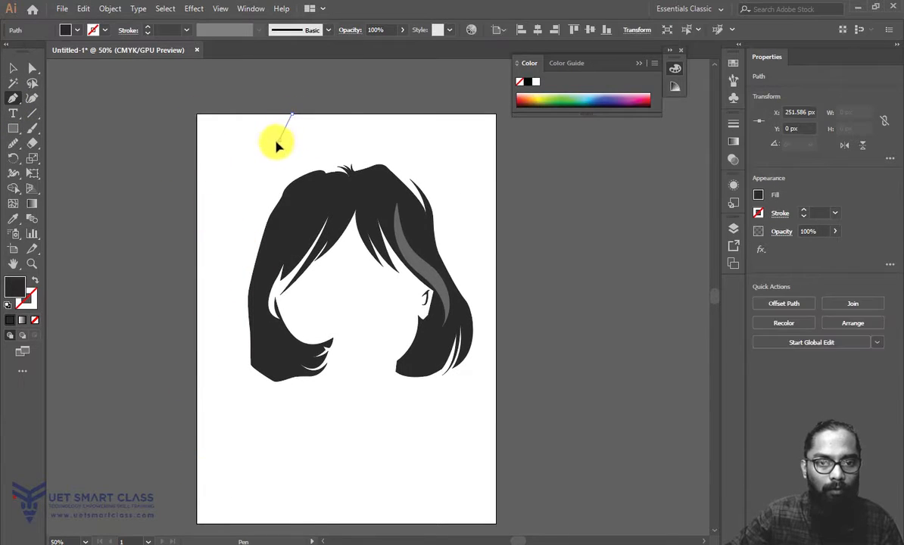
drag(250, 143, 209, 250)
drag(211, 283, 239, 327)
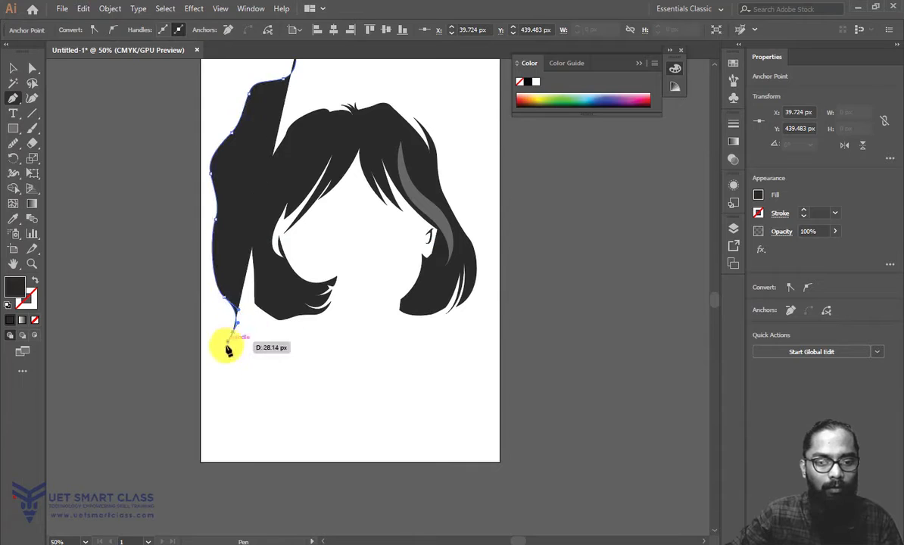
Step: Continue the wavy outline around the artboard's lower left and along the area below the hair
drag(224, 394, 232, 407)
drag(280, 436, 295, 422)
key(ctrl+z)
drag(256, 398, 285, 410)
key(ctrl+z)
drag(309, 415, 382, 429)
Step: Carry the wavy outline around the lower right and up the right side of the hair towards the artboard's top
drag(398, 431, 478, 333)
drag(481, 309, 493, 276)
drag(491, 265, 486, 259)
drag(474, 216, 458, 136)
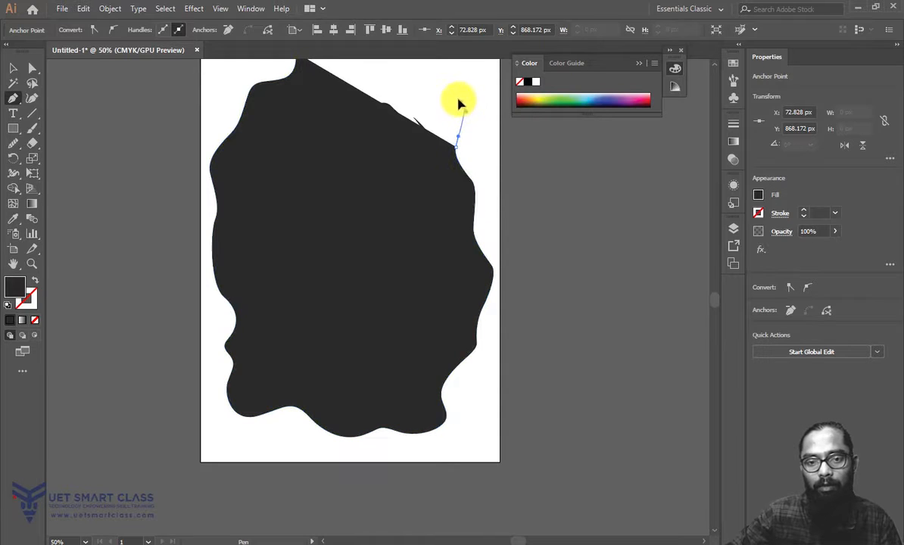
drag(439, 86, 415, 70)
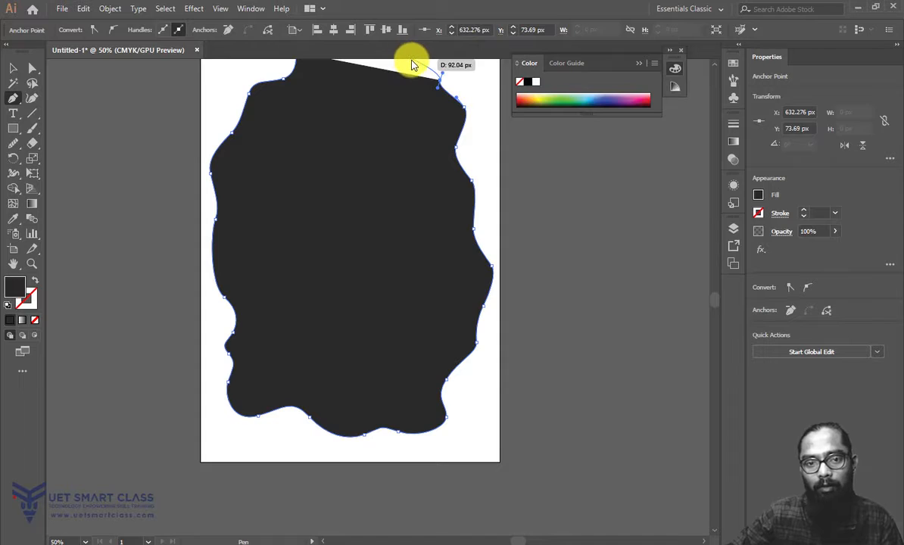
Step: Try to close the wavy outline straight along the artboard's top edge, then undo the closing segments
drag(422, 125, 411, 226)
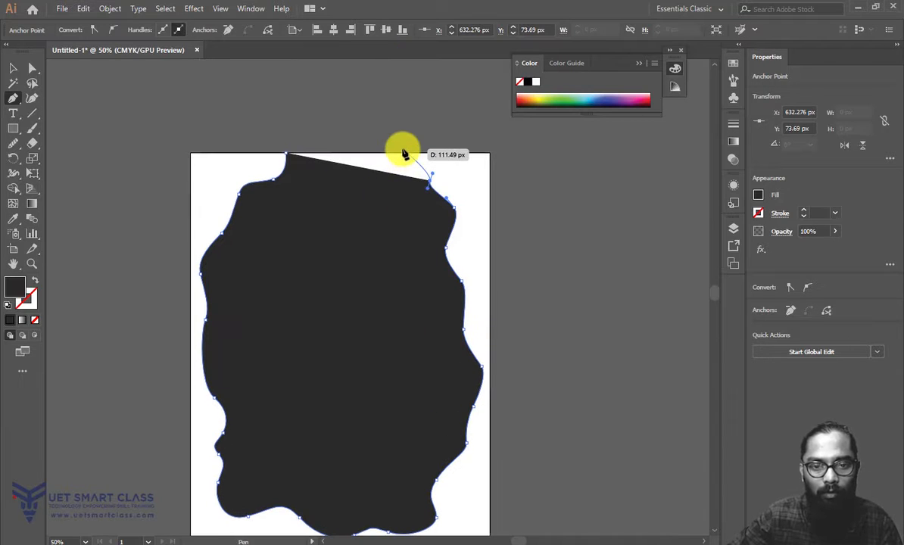
drag(400, 153, 290, 158)
click(286, 154)
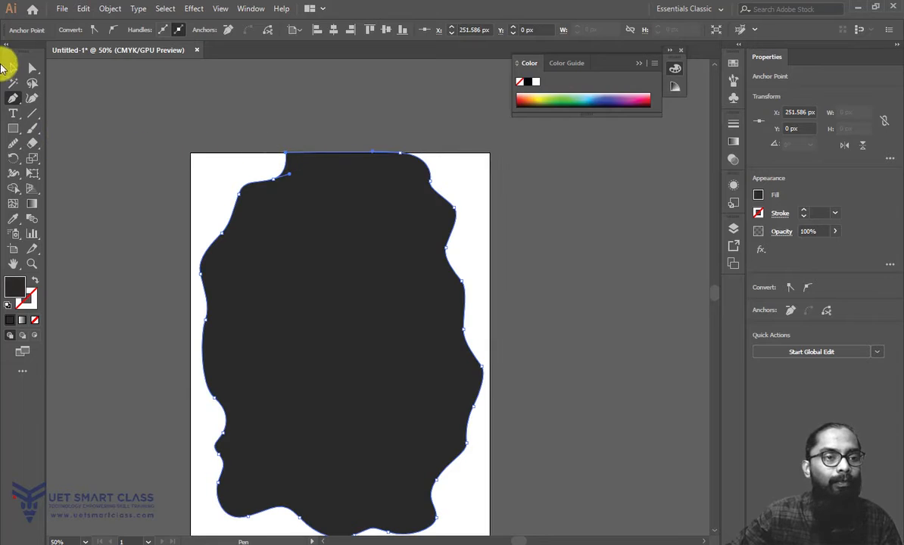
click(15, 67)
click(349, 143)
drag(349, 143, 376, 237)
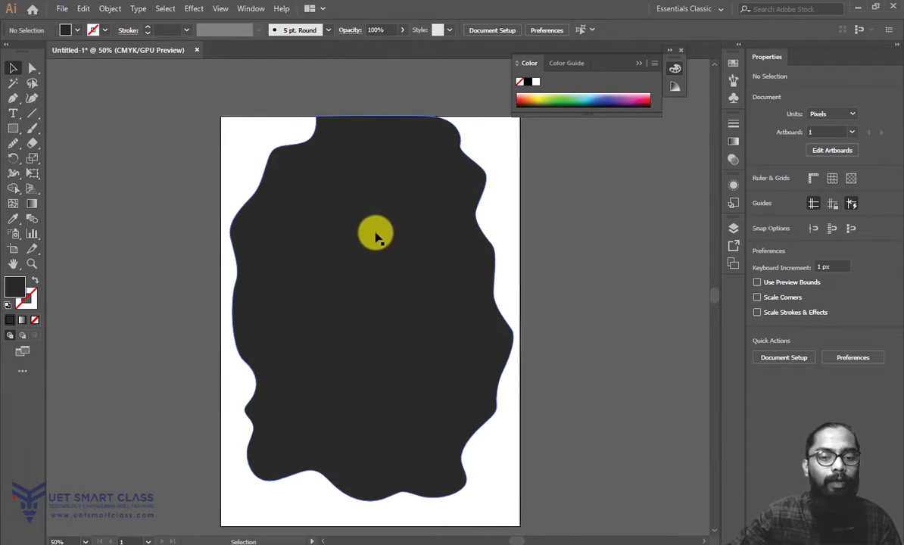
key(ctrl+z)
key(ctrl+shift+z)
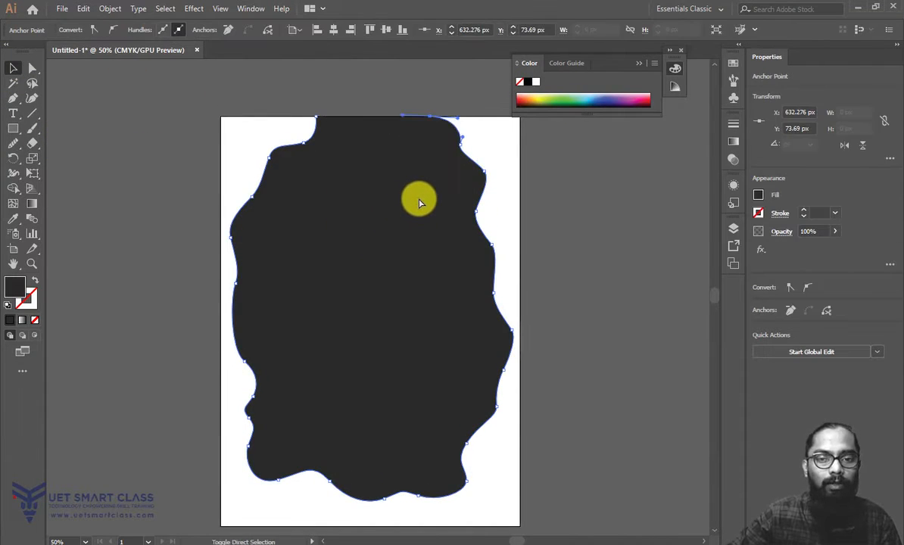
key(ctrl+z)
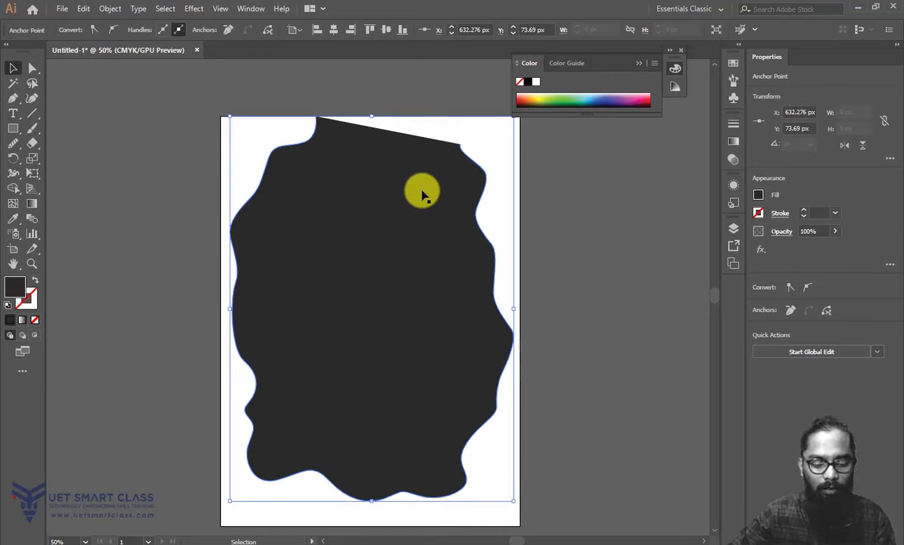
Step: Resume the wavy outline to the artboard's top edge, close it around all four artboard corners as a frame, and deselect it
key(p)
drag(454, 117, 440, 146)
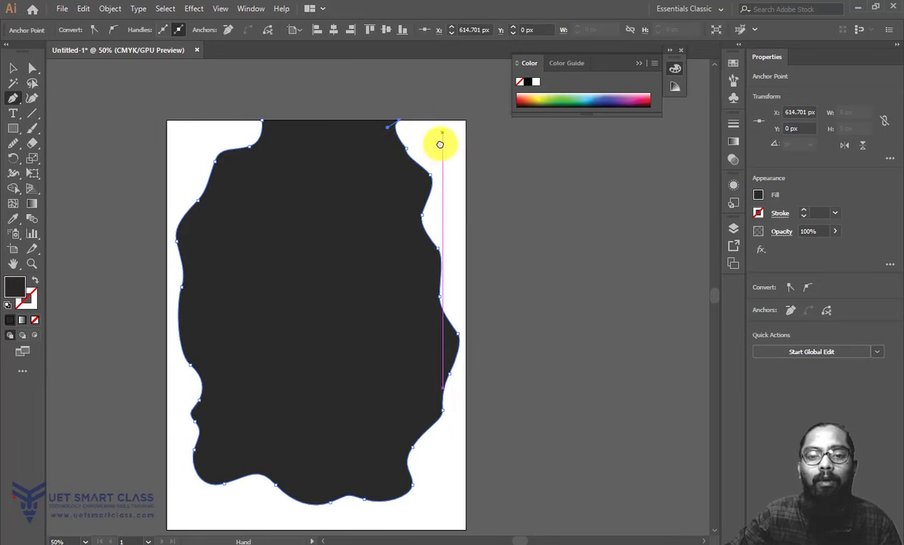
click(468, 122)
drag(461, 278, 478, 179)
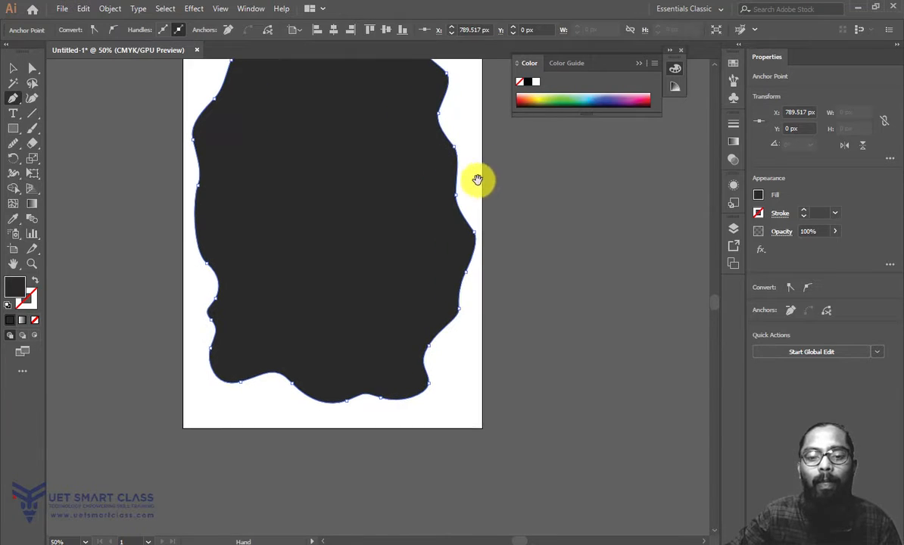
click(482, 428)
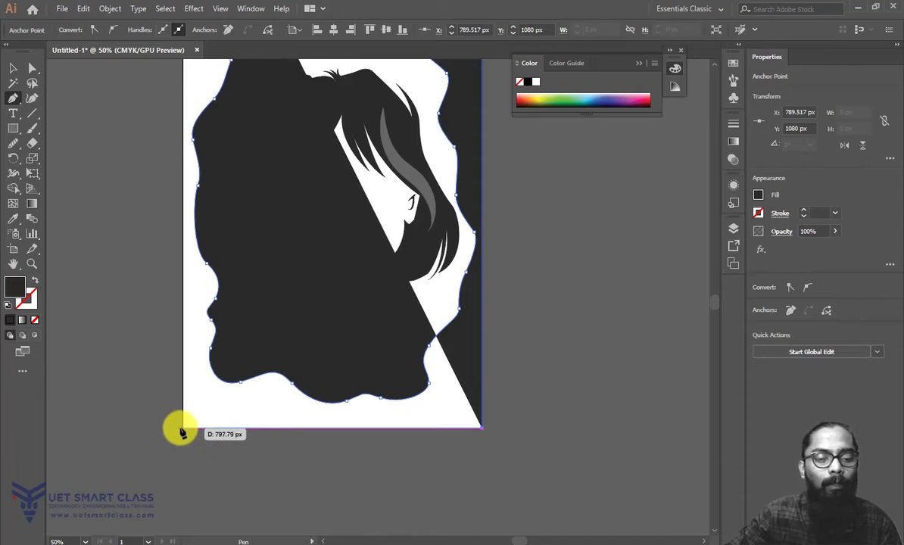
click(183, 427)
drag(183, 428, 208, 529)
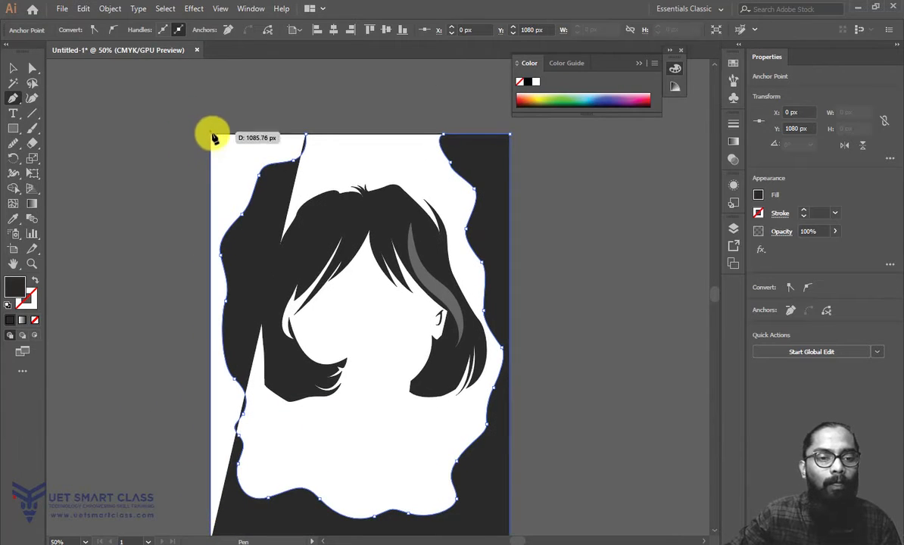
click(211, 135)
click(306, 135)
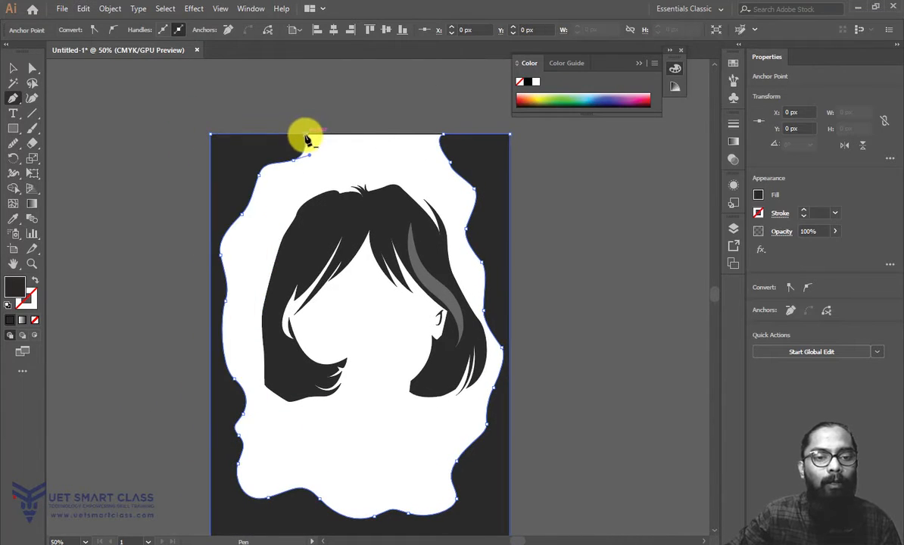
click(12, 70)
click(311, 86)
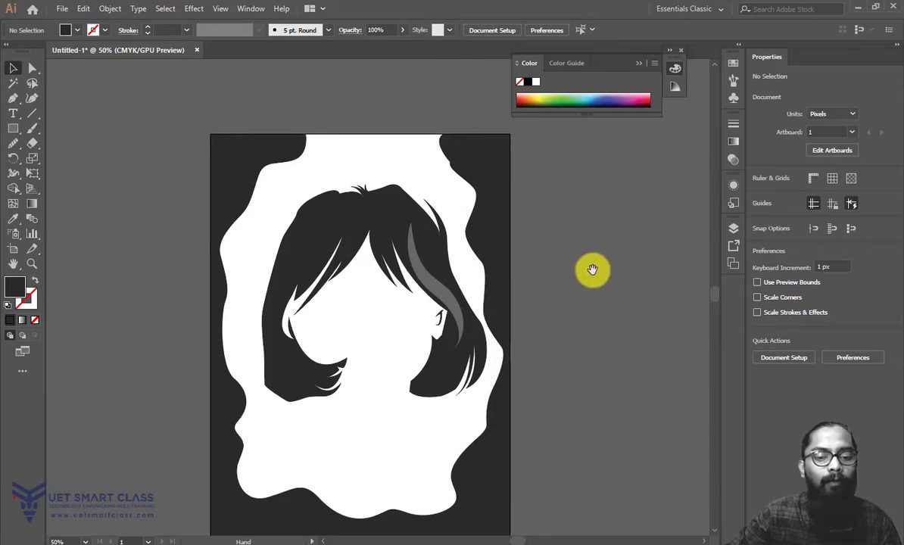
Step: Set the wavy frame's fill to the dark maroon 3D0101 and deselect it
scroll(542, 424, down, 3)
click(523, 421)
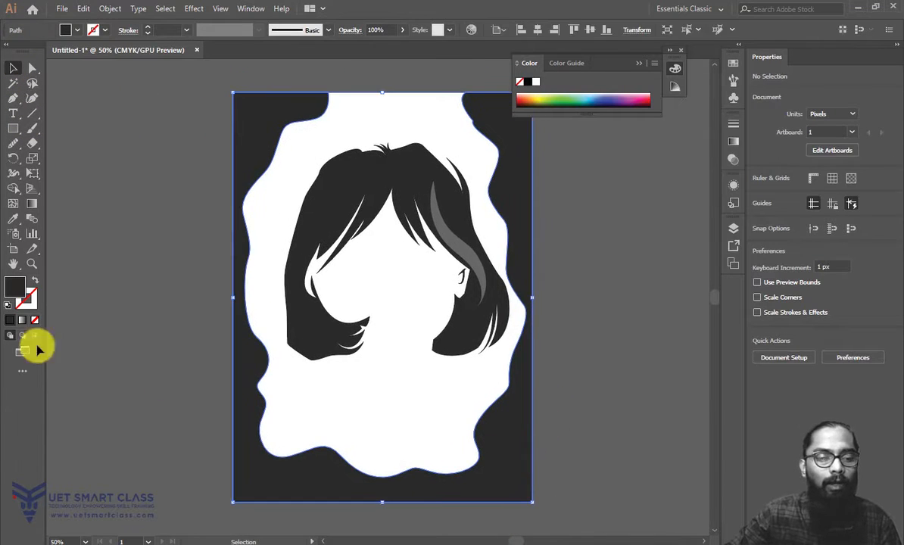
double_click(13, 295)
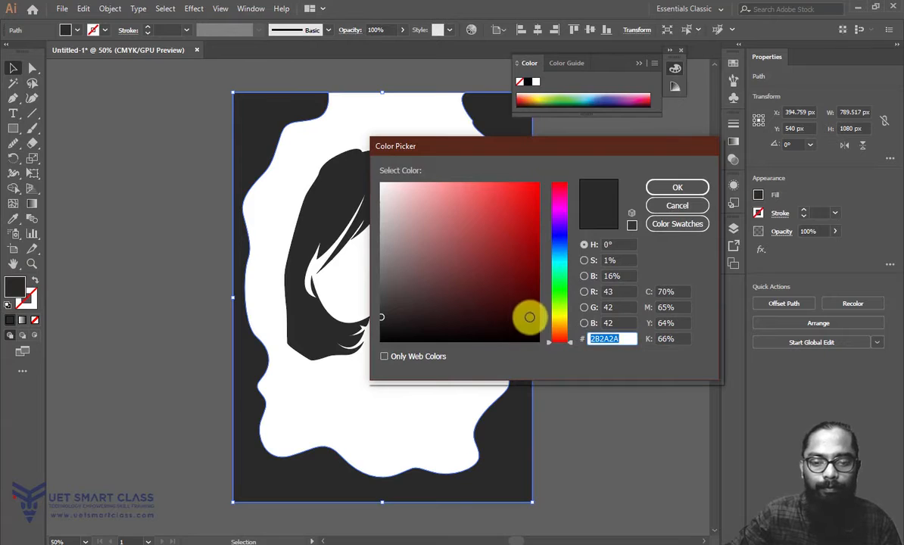
drag(527, 316, 534, 301)
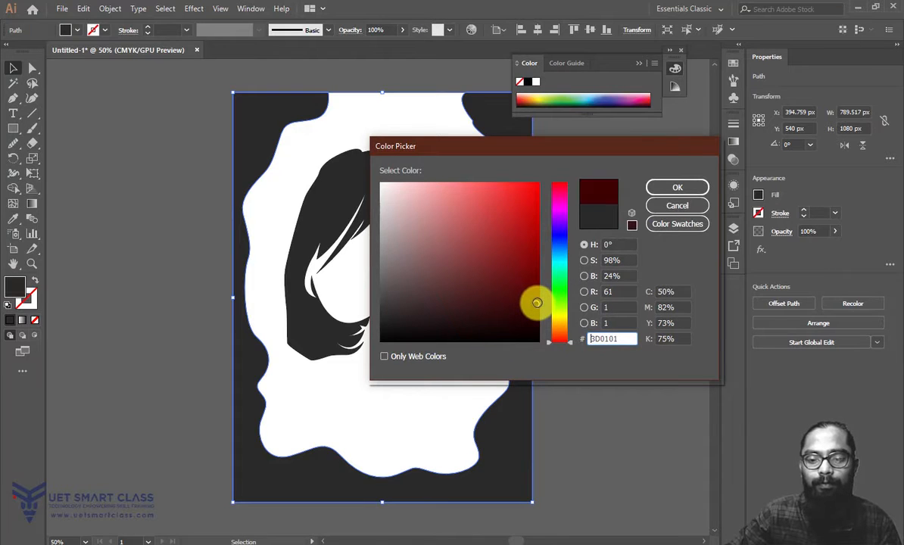
click(673, 188)
click(128, 175)
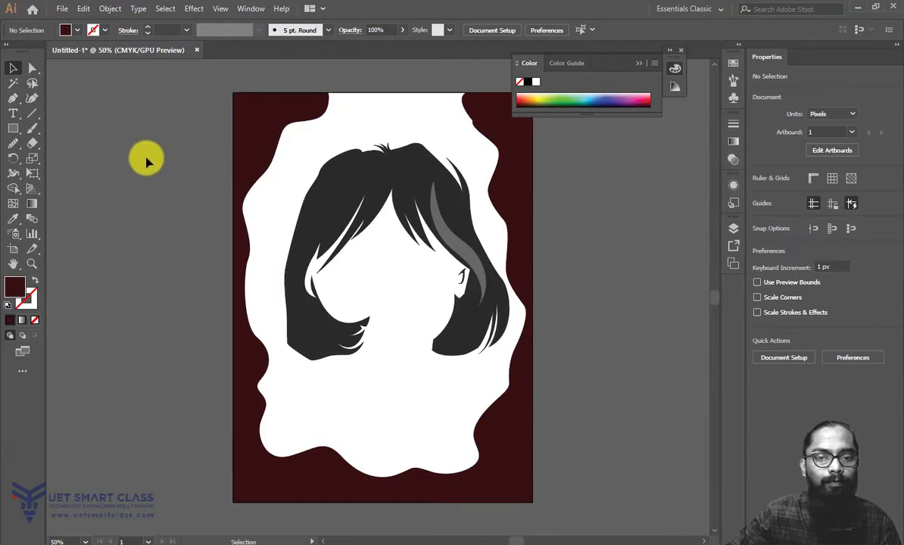
Step: Start a second wavy Pen outline inside the frame, from the artboard's top edge down the left side of the hair
key(p)
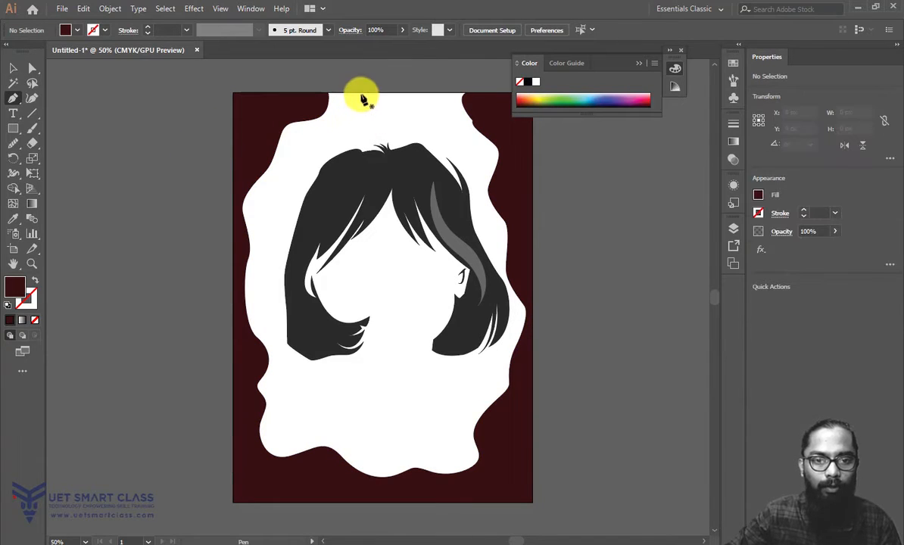
drag(366, 115, 317, 143)
drag(285, 196, 288, 215)
drag(277, 240, 265, 250)
drag(261, 277, 277, 357)
drag(310, 402, 353, 431)
Step: Continue the inner wavy outline along the area below the hair and up to the lower right, redoing the misplaced bottom curve
drag(361, 443, 446, 454)
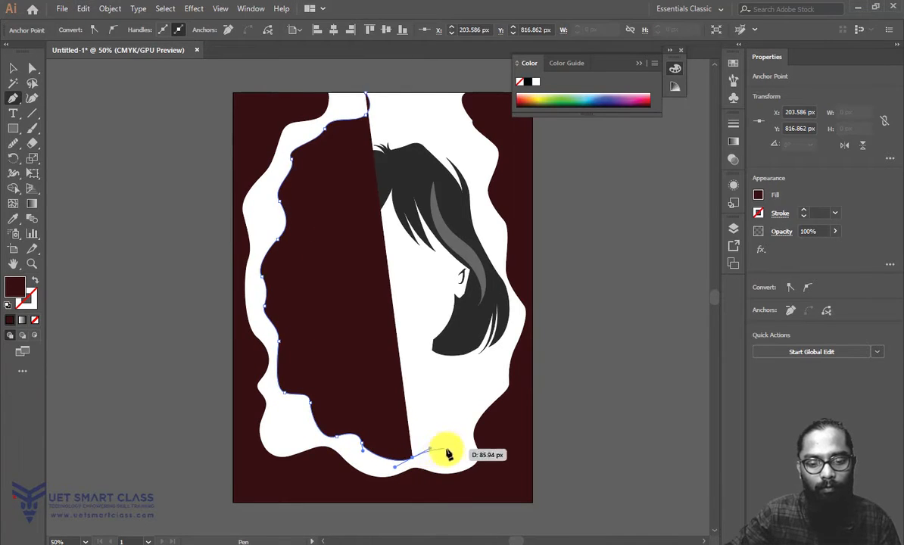
key(ctrl+z)
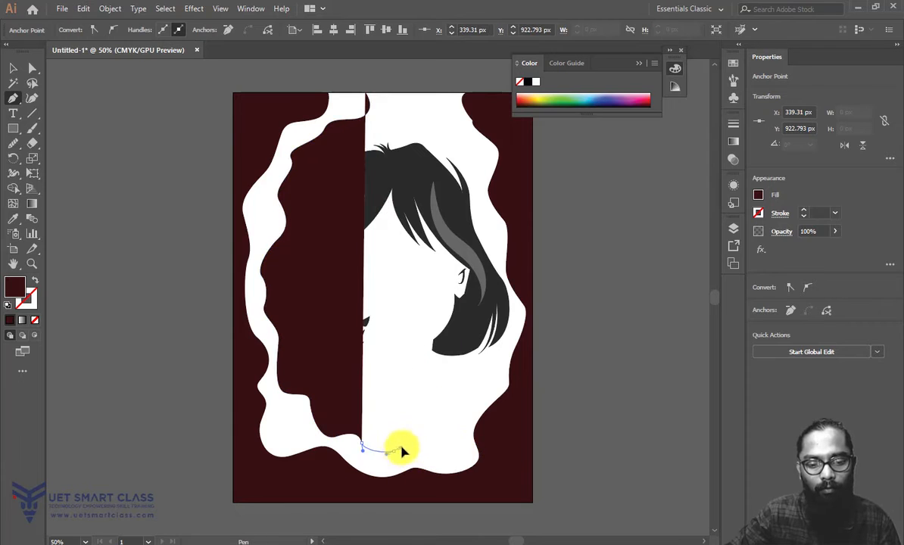
drag(438, 437, 453, 445)
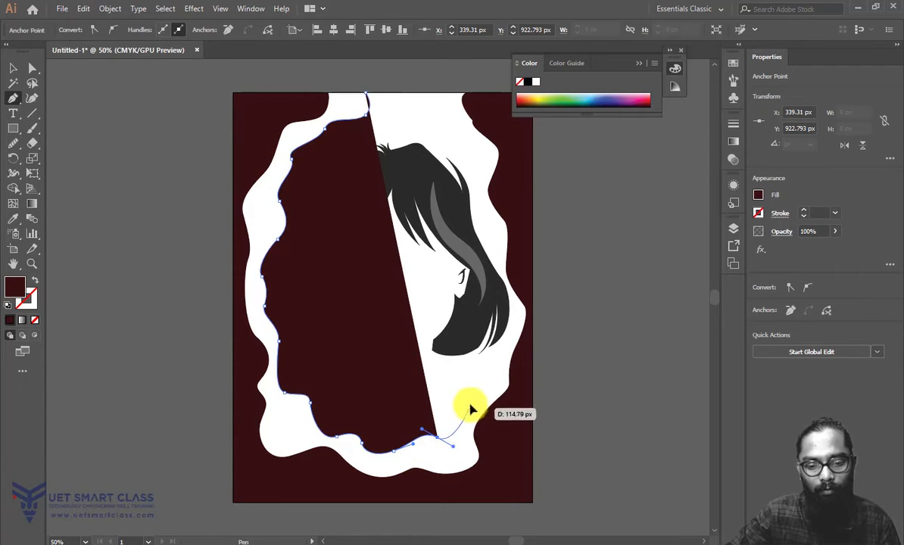
drag(489, 378, 495, 357)
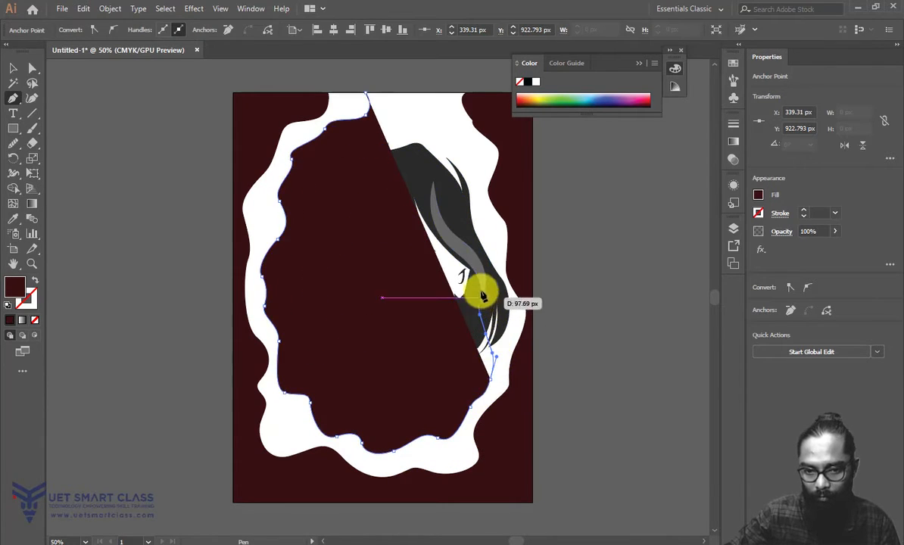
Step: Continue the inner wavy outline up the right side of the hair to the artboard's top edge and toward its upper-right corner
drag(475, 226, 479, 178)
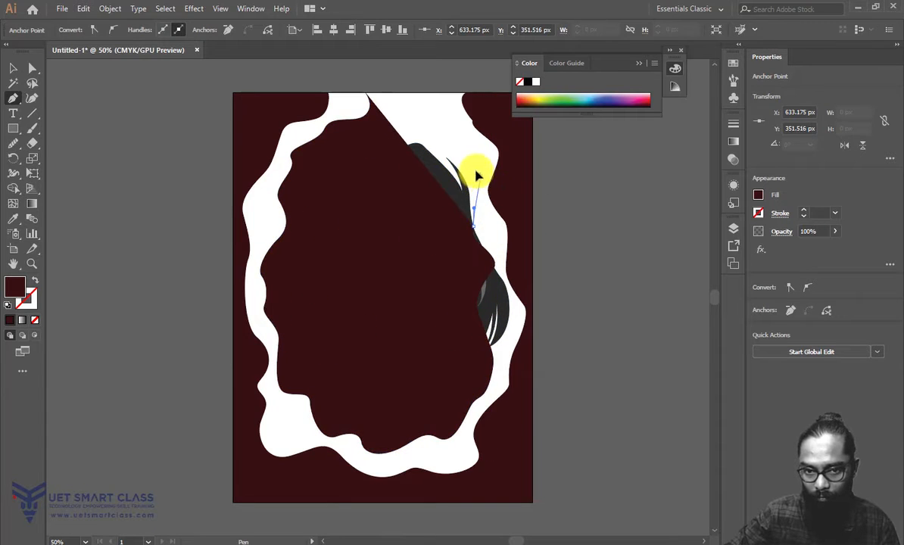
drag(466, 139, 436, 91)
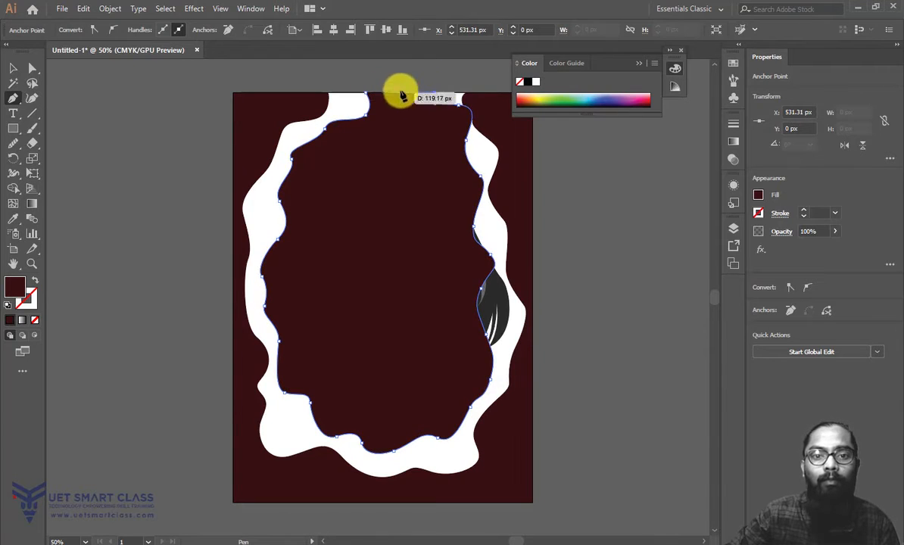
click(502, 93)
drag(464, 182, 360, 150)
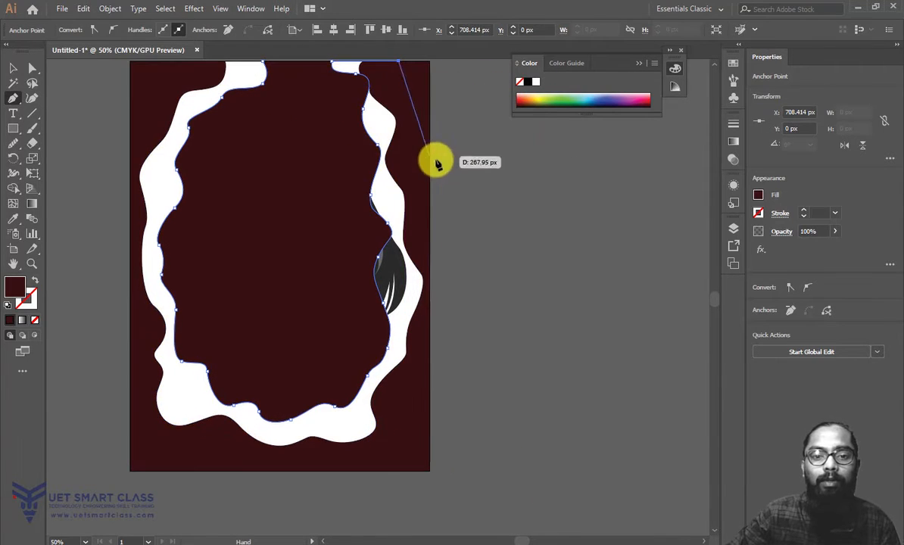
drag(420, 81, 431, 119)
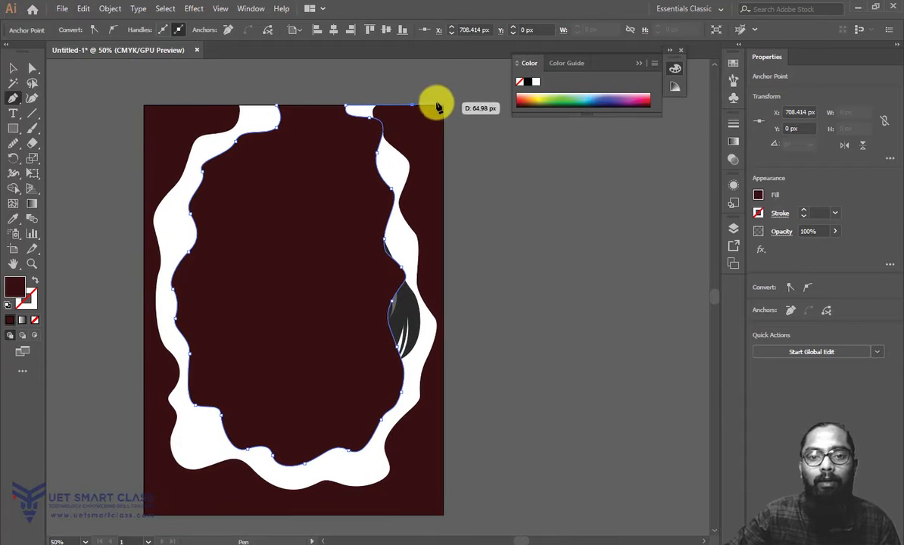
Step: Run the inner outline down the artboard's right edge, around the lower corners and upper-left corner, and close it as a second frame
click(444, 189)
scroll(451, 178, down, 3)
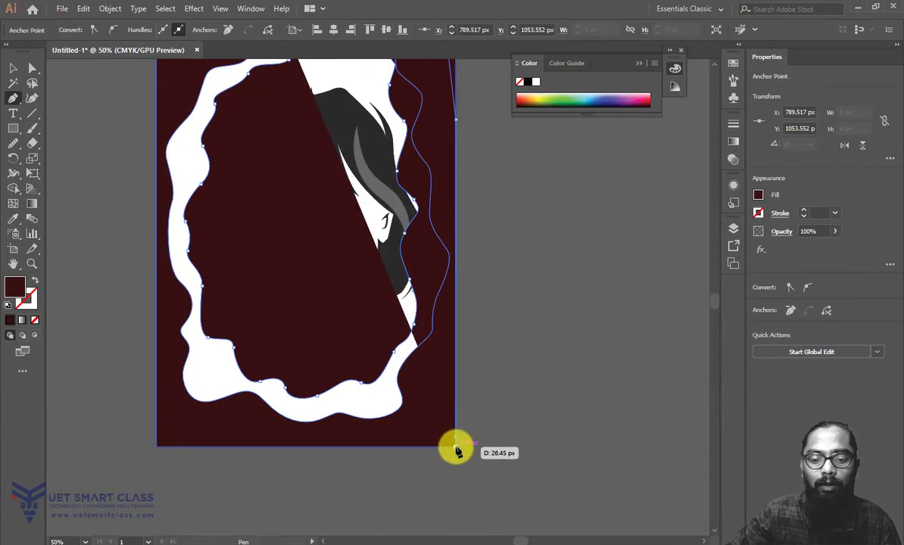
click(456, 446)
scroll(280, 447, left, 3)
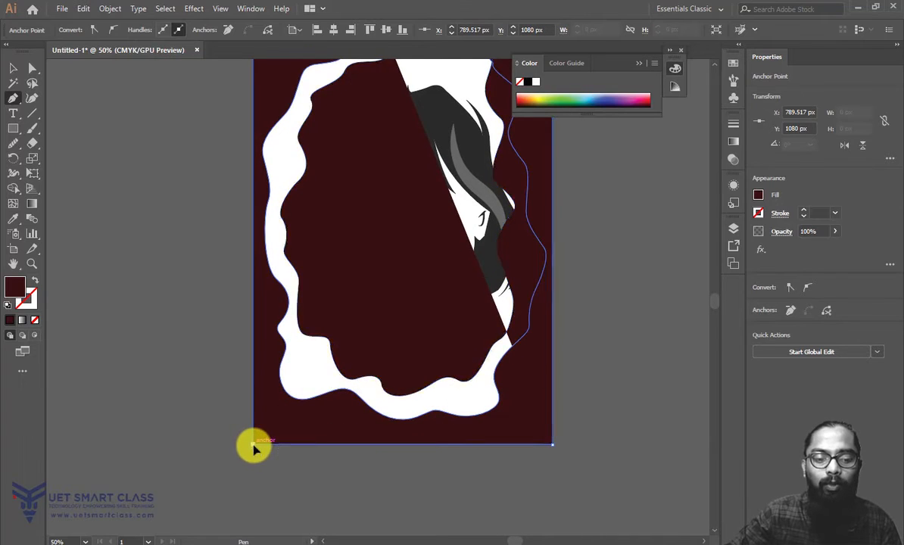
click(255, 445)
scroll(259, 458, up, 3)
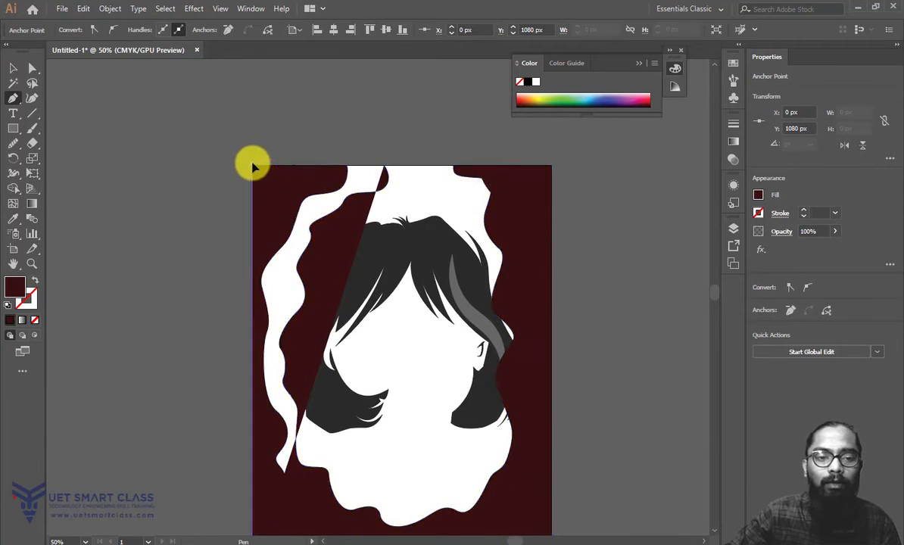
click(253, 162)
click(385, 165)
click(13, 68)
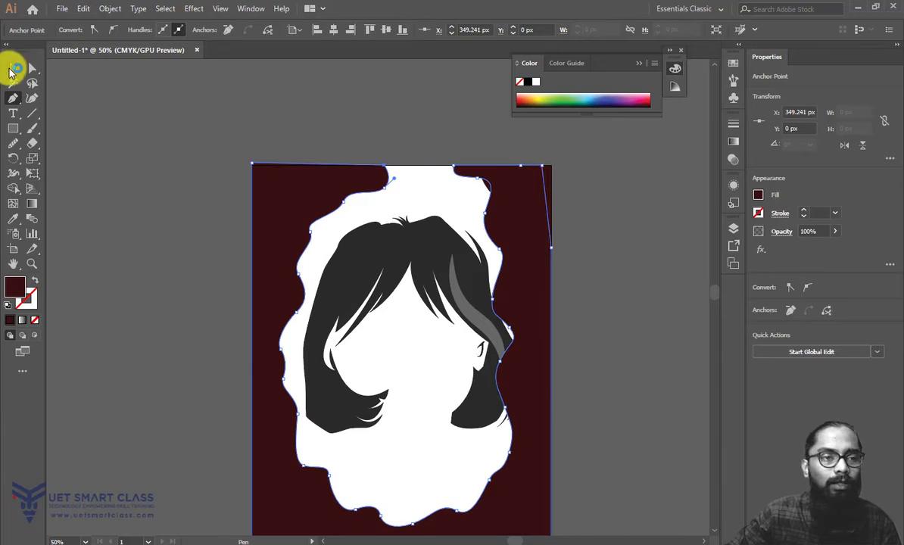
click(165, 224)
Step: Set the inner wavy frame's fill to the brighter dark red 6D0303
scroll(218, 176, down, 2)
key(ctrl+a)
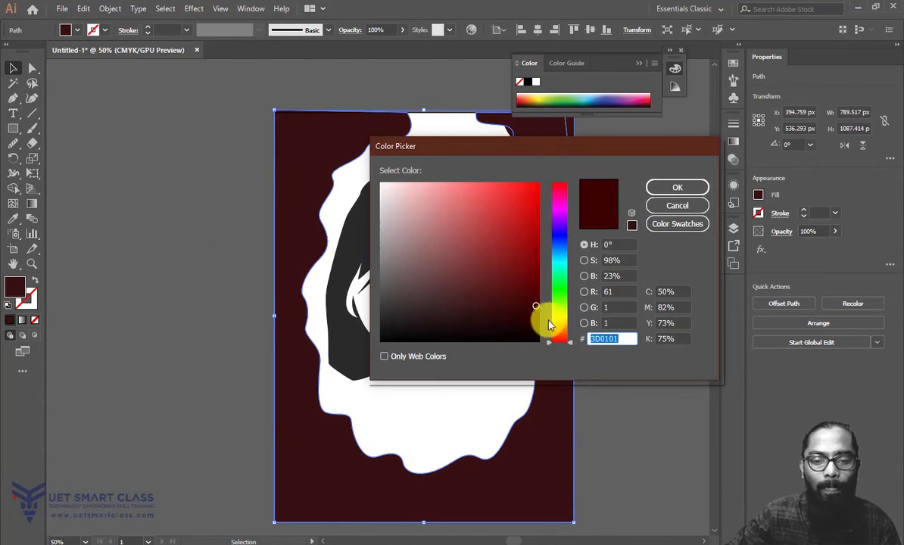
drag(535, 303, 535, 273)
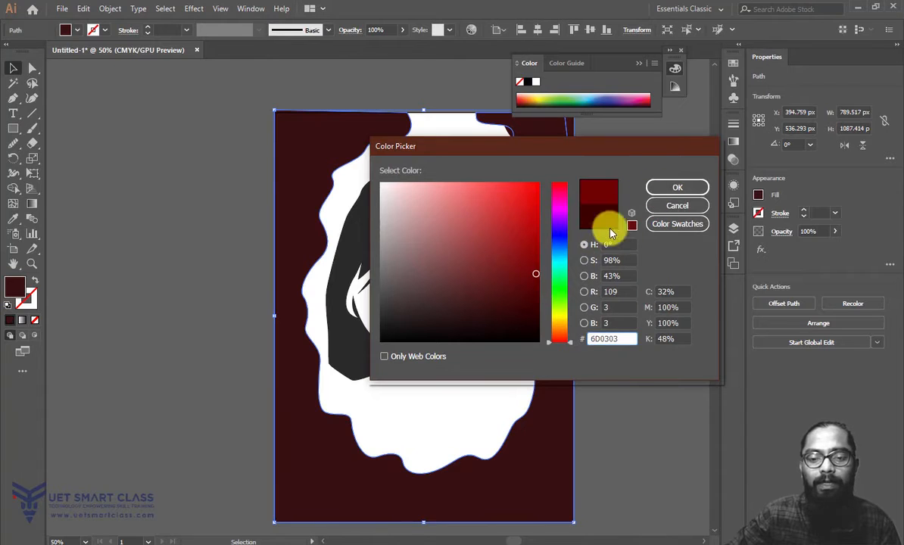
click(677, 187)
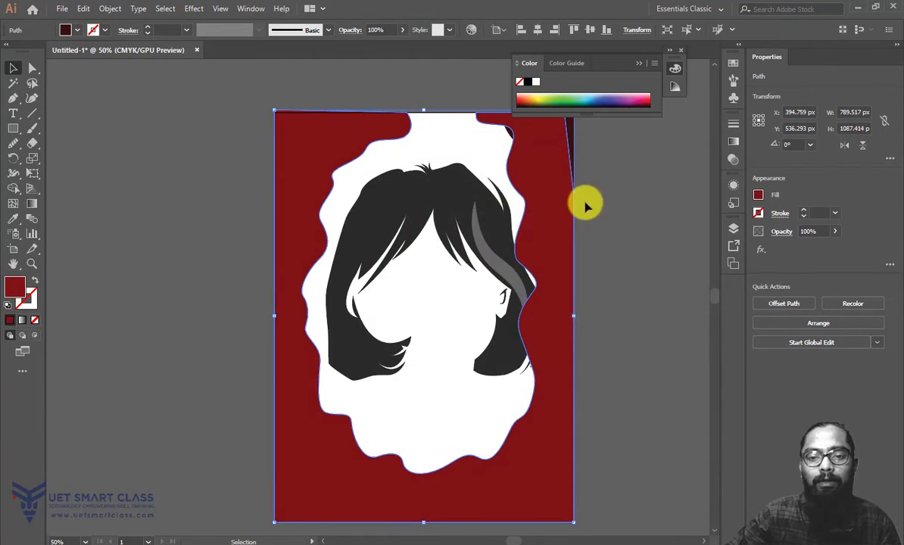
Step: Send the red wavy frame to the back, behind the hair and the dark maroon frame, and deselect it
drag(545, 178, 487, 238)
right_click(483, 225)
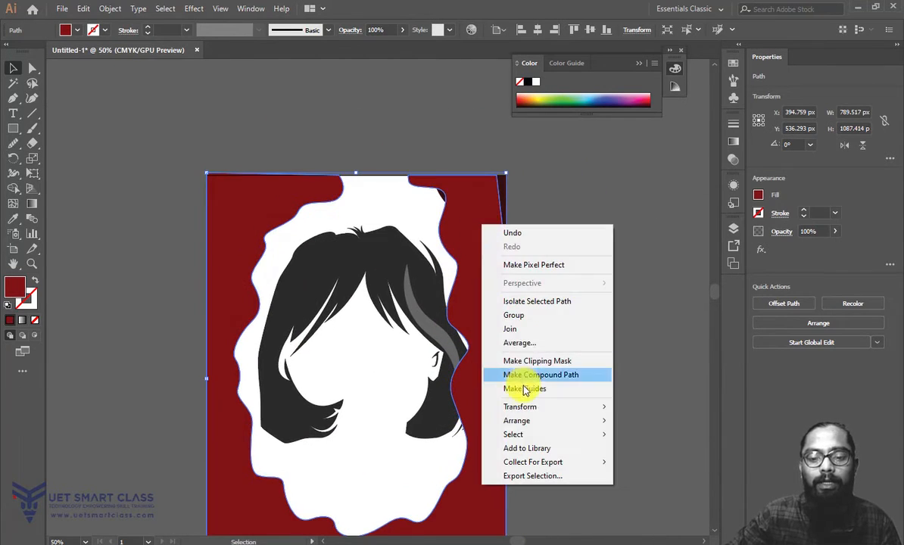
mouse_move(605, 428)
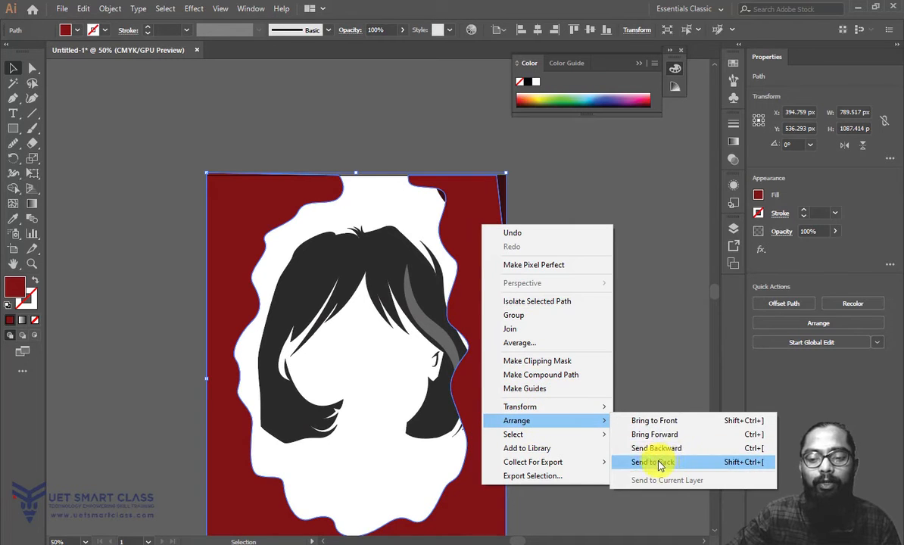
click(510, 326)
click(471, 304)
right_click(471, 304)
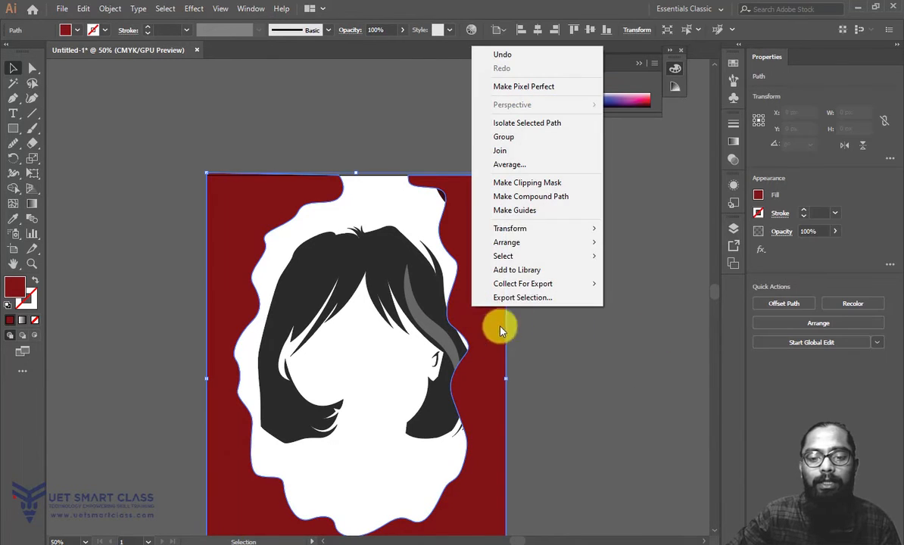
mouse_move(545, 242)
click(647, 283)
click(631, 286)
mouse_move(631, 287)
mouse_down()
mouse_move(660, 238)
mouse_move(623, 277)
mouse_up()
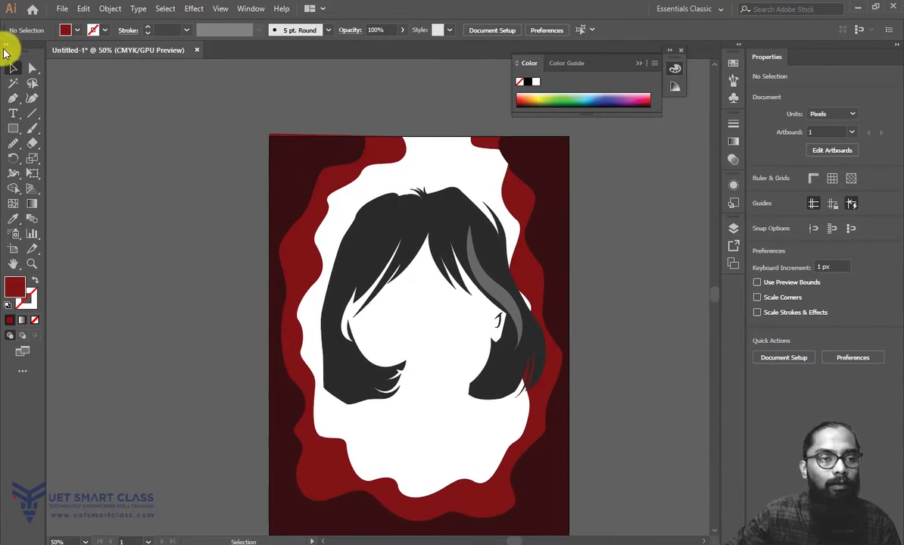
Step: Move the red frame's upper-left anchor point down toward the artboard's top edge, and deselect the frame
click(32, 68)
click(270, 137)
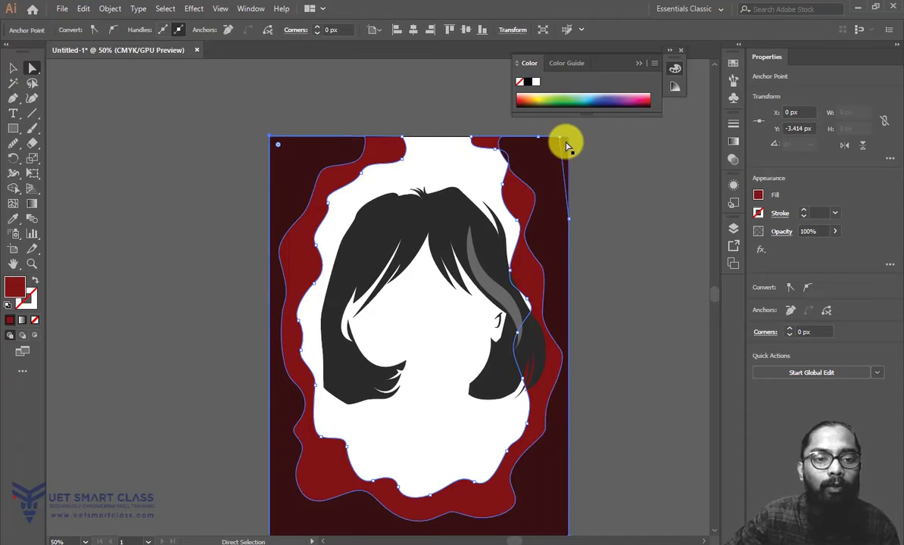
click(615, 159)
drag(577, 203, 501, 170)
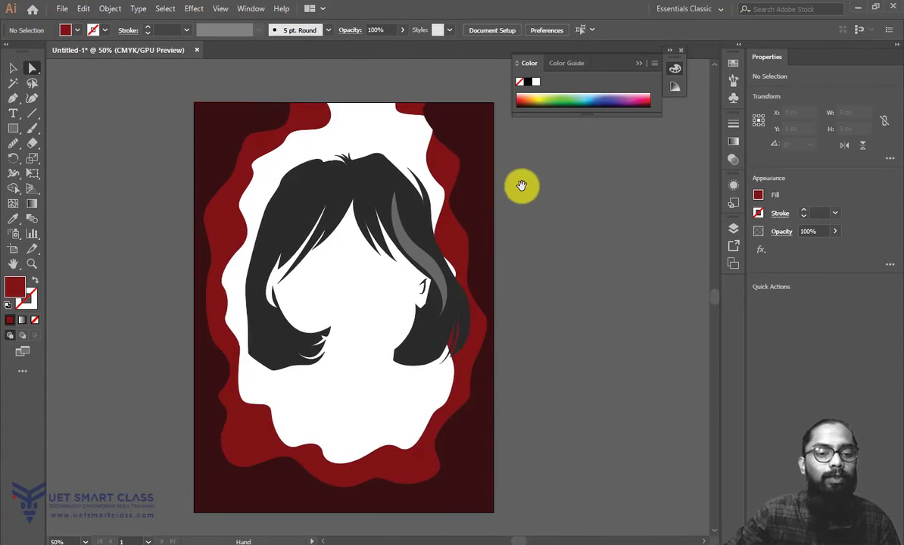
Step: Duplicate the dark maroon wavy frame and align the copy exactly over the artboard
click(234, 125)
drag(105, 121, 177, 105)
drag(286, 117, 164, 147)
click(119, 113)
drag(119, 174, 39, 192)
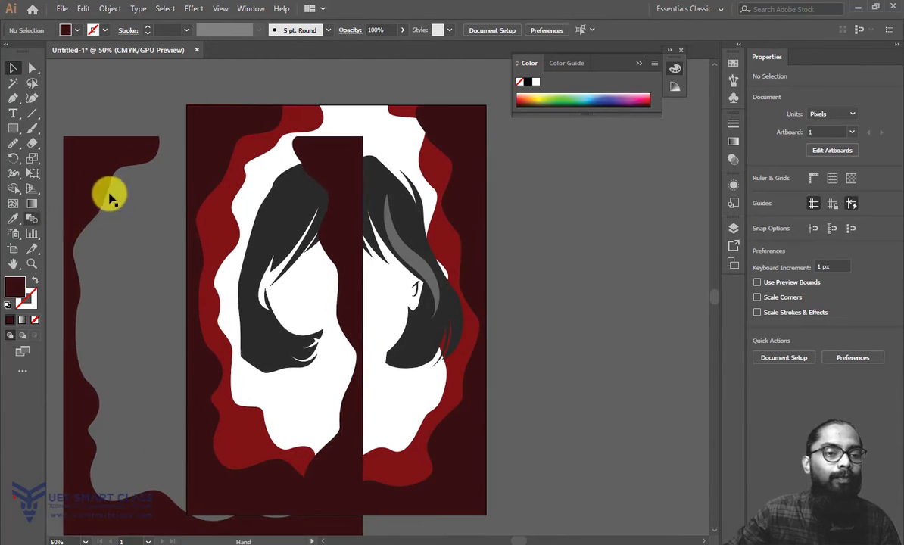
drag(82, 161, 221, 144)
click(530, 143)
Step: Change one of the two overlapping dark maroon frames to a darker, nearly black maroon fill and deselect it
click(481, 156)
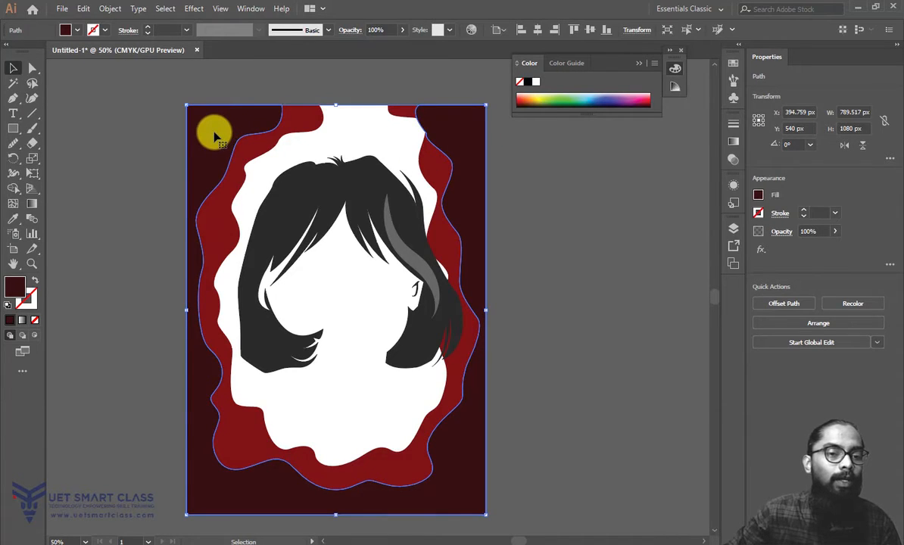
double_click(14, 285)
drag(494, 306, 493, 323)
click(670, 187)
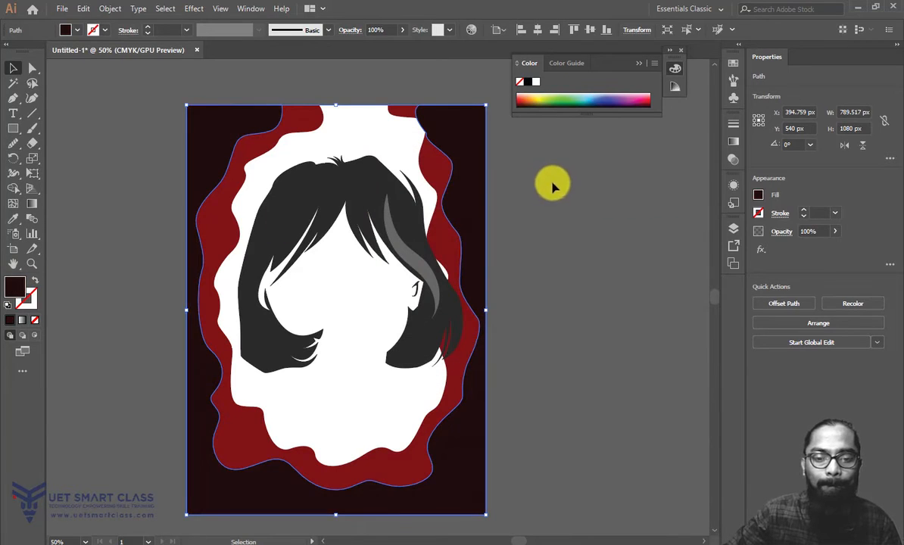
click(500, 181)
Step: Apply a previewed Gaussian Blur with a radius of 75.1 pixels to the nearly black frame and deselect it
click(262, 107)
click(195, 8)
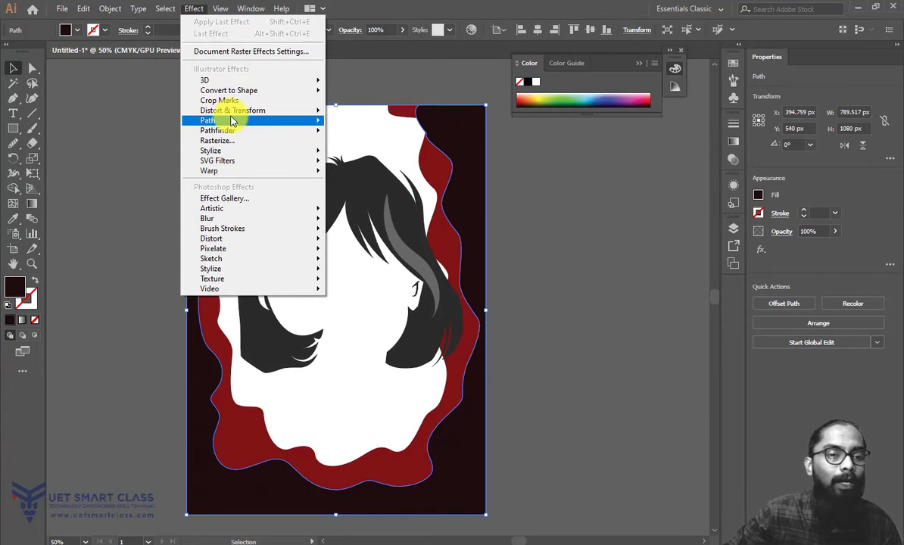
mouse_move(227, 218)
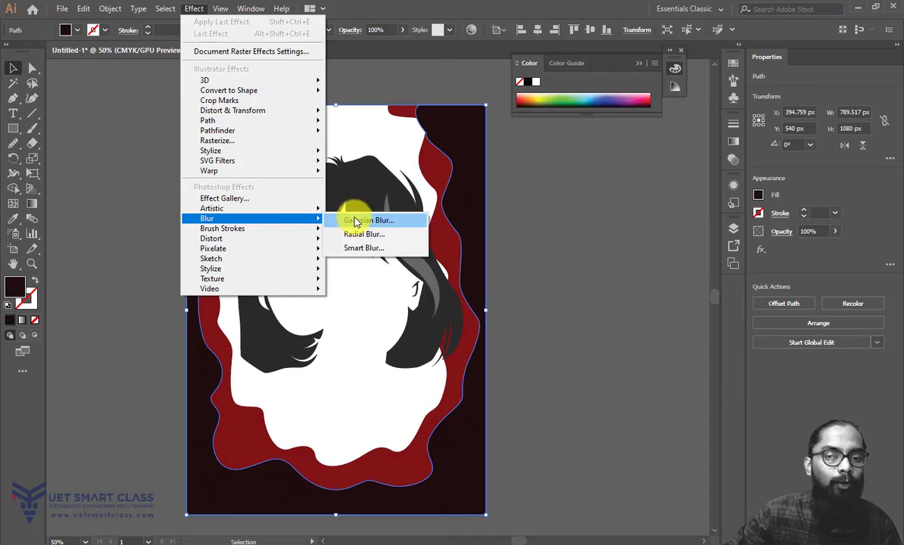
click(361, 220)
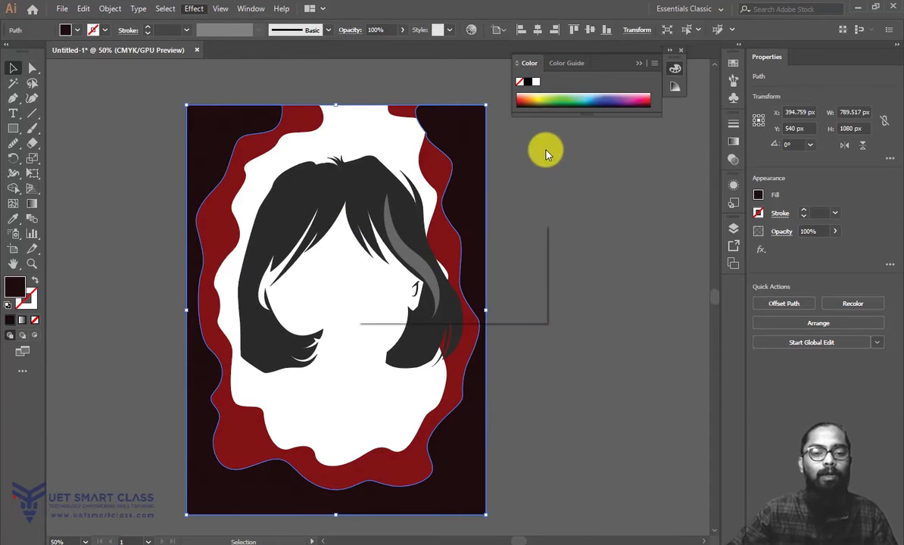
click(376, 292)
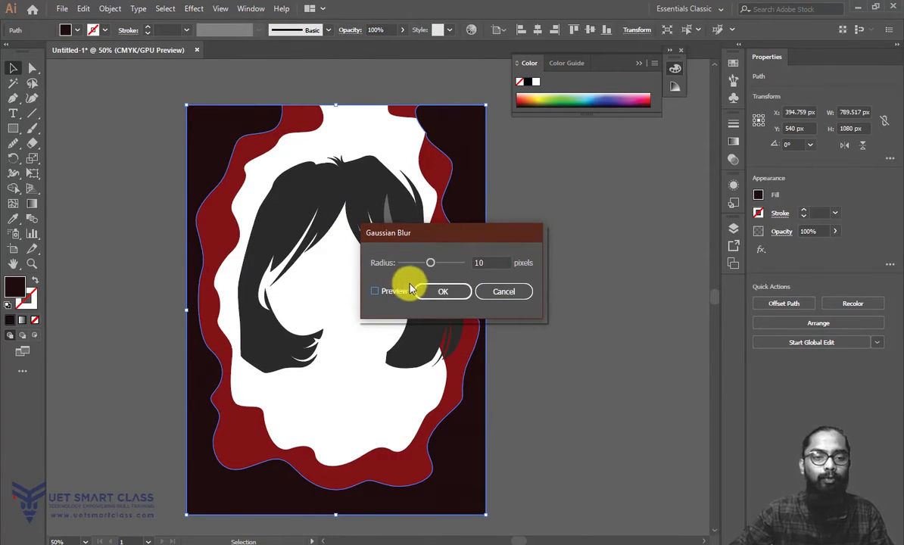
click(394, 291)
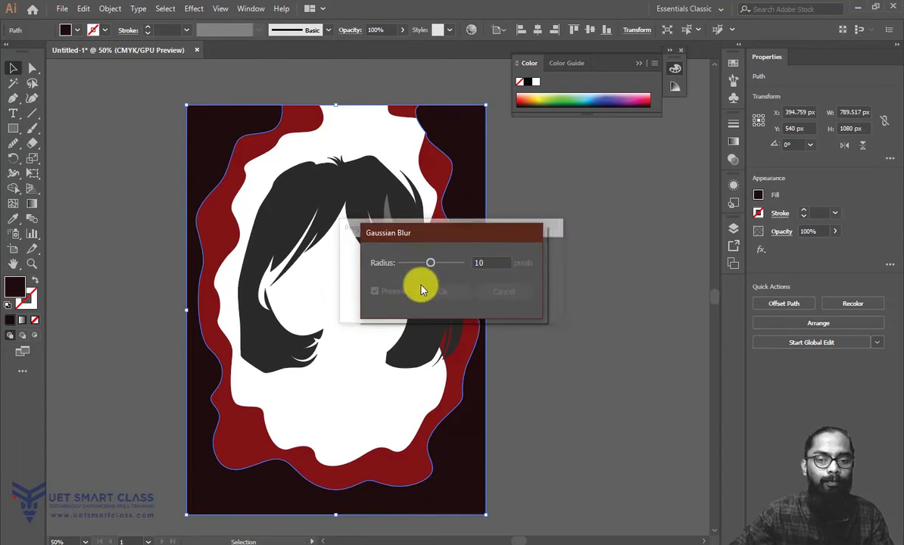
drag(465, 234, 619, 229)
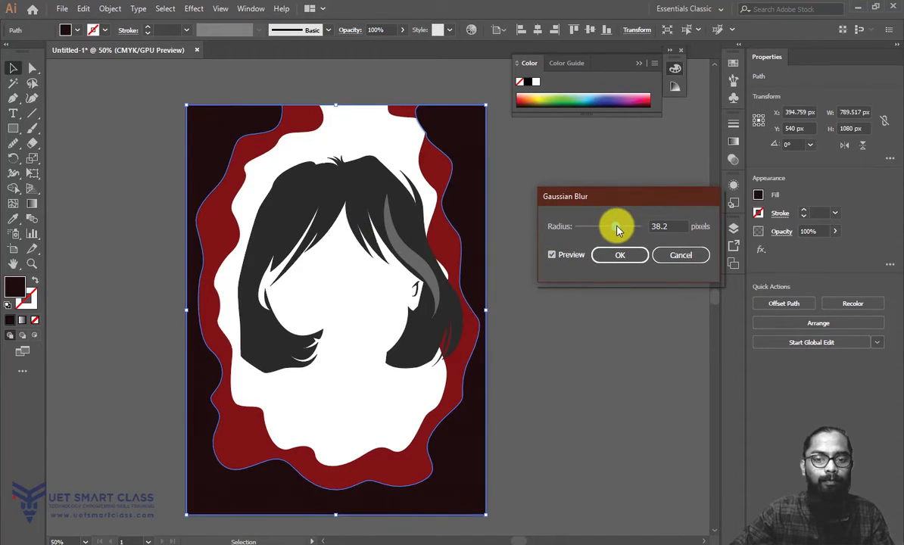
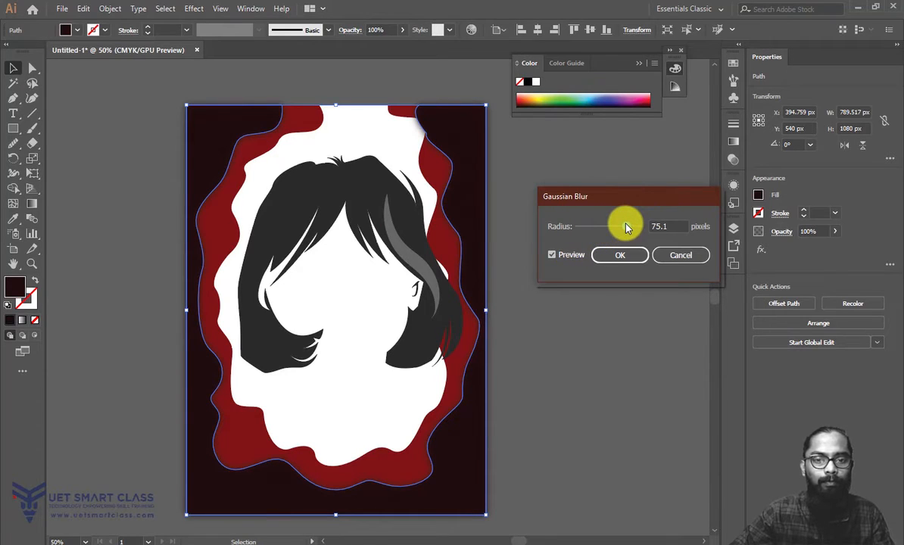
click(622, 256)
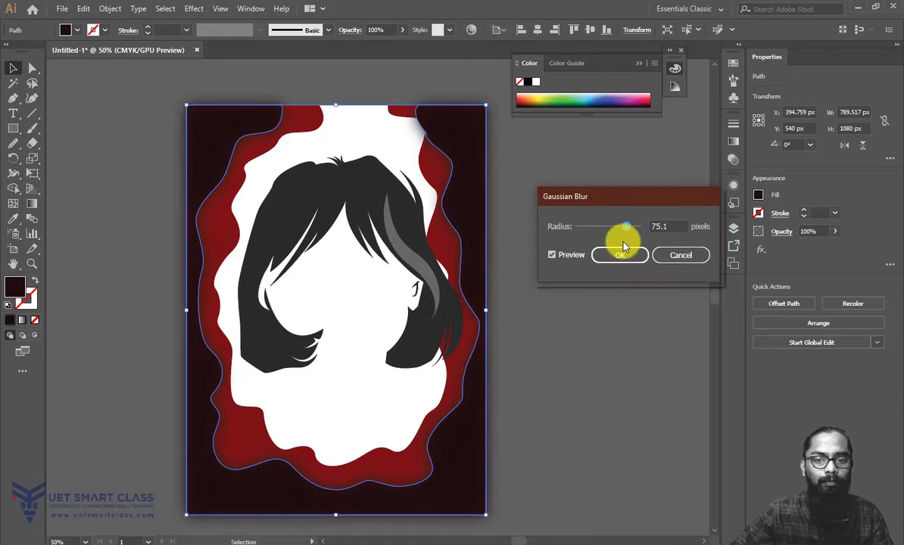
click(594, 286)
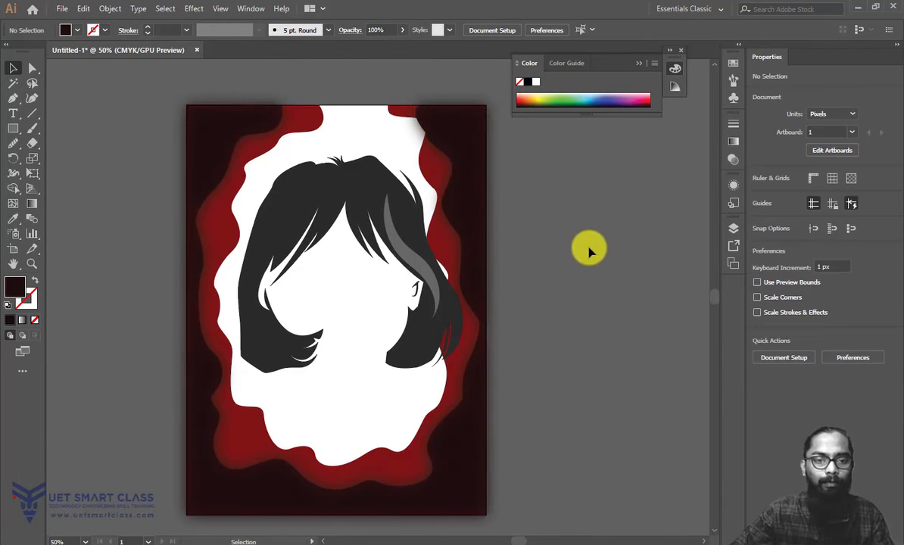
Step: Send the blurred, nearly black frame to the back of the stacking order and deselect it
right_click(462, 203)
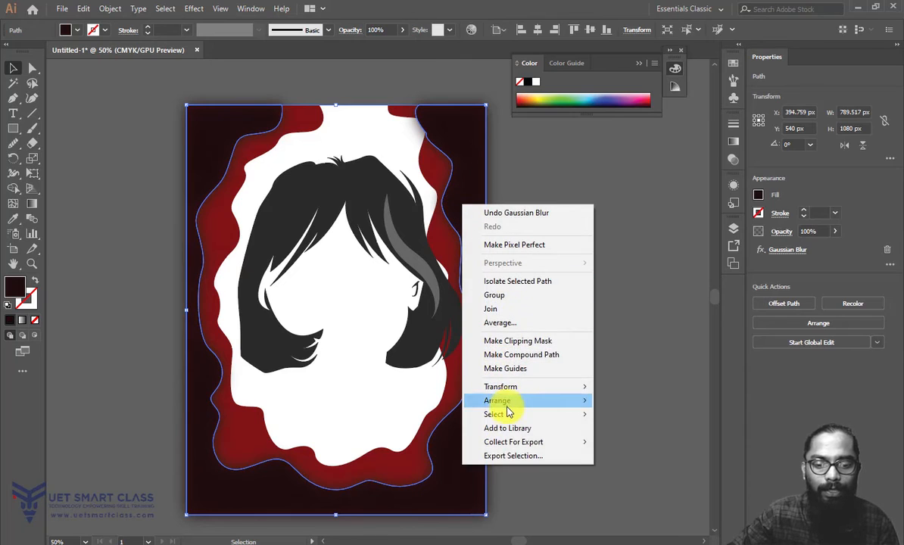
mouse_move(519, 405)
click(658, 443)
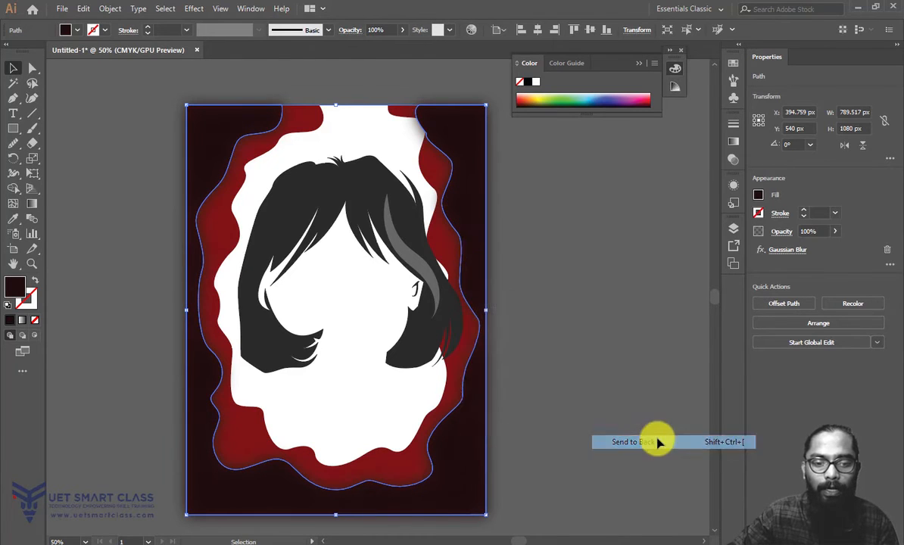
click(664, 377)
Step: Send the red wavy frame behind the blurred frame so the blur acts as a shadow, and deselect it
right_click(447, 243)
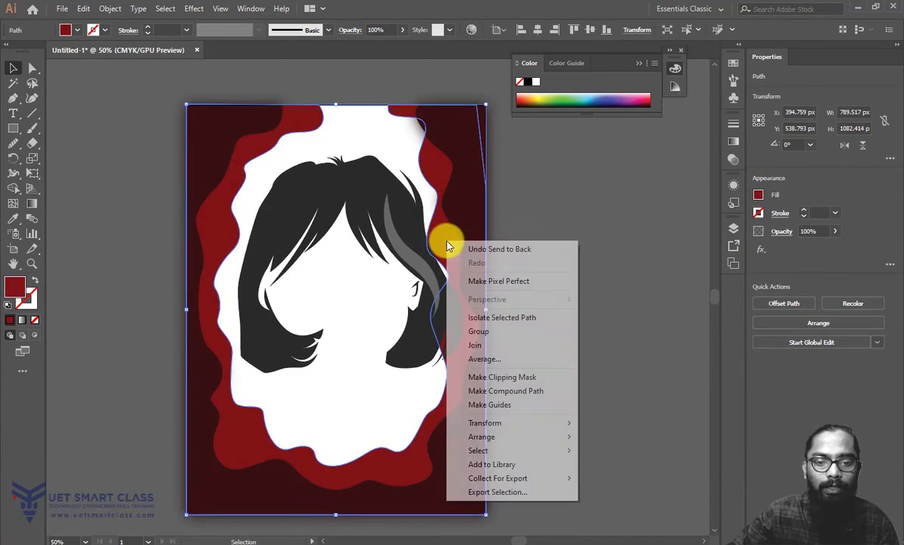
mouse_move(546, 438)
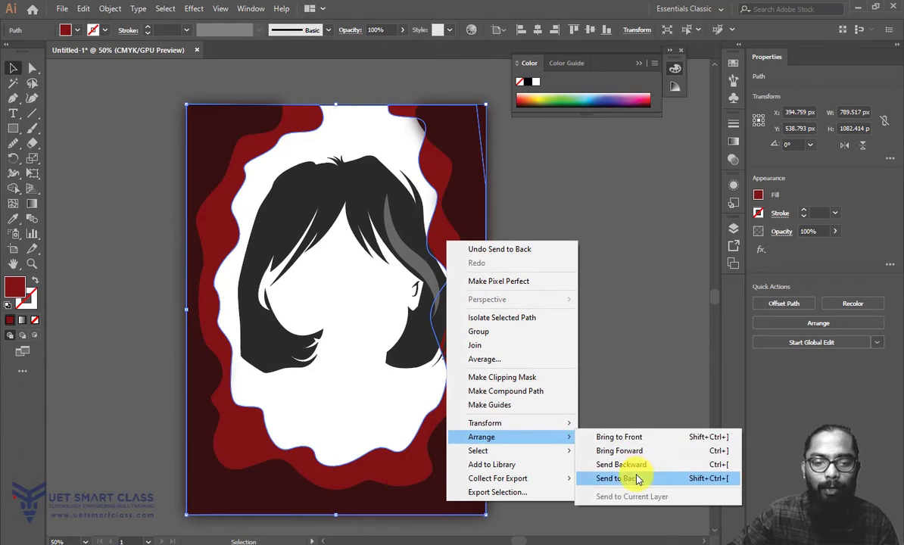
click(638, 479)
click(638, 253)
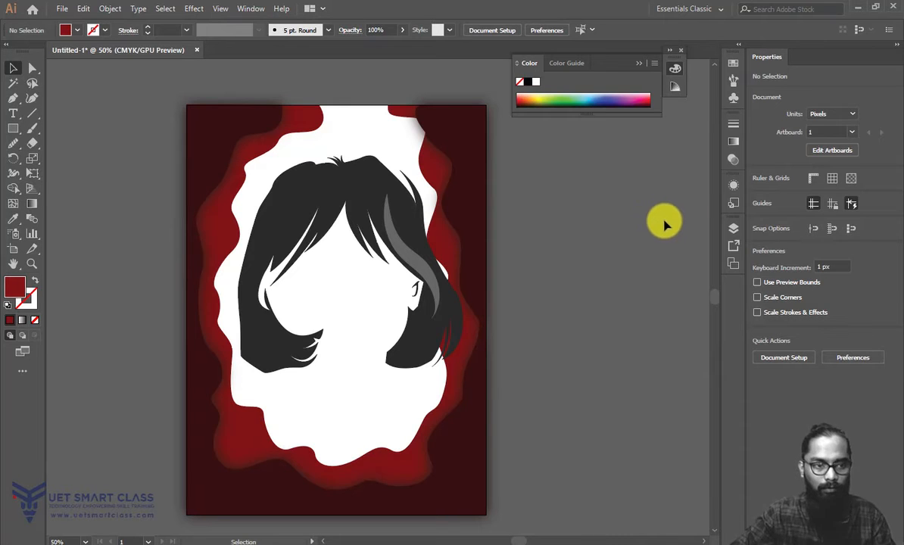
click(13, 100)
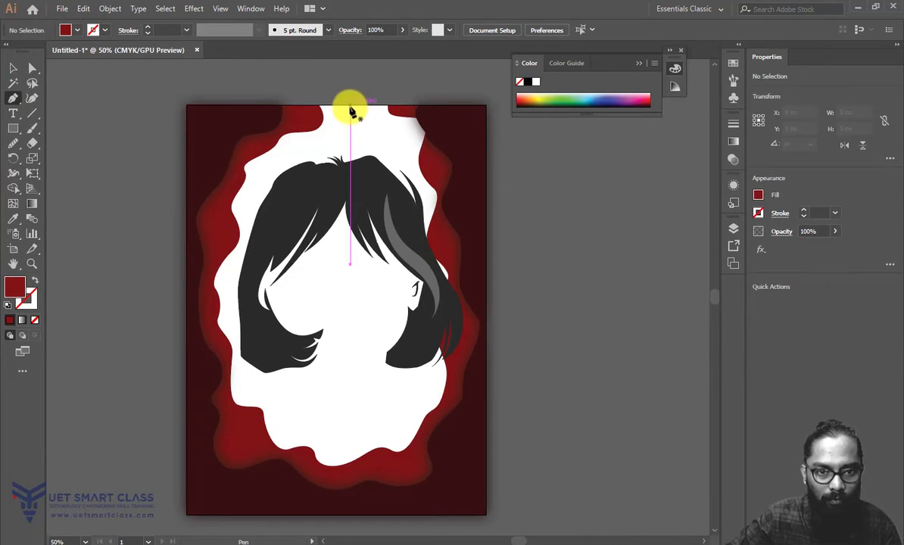
click(12, 69)
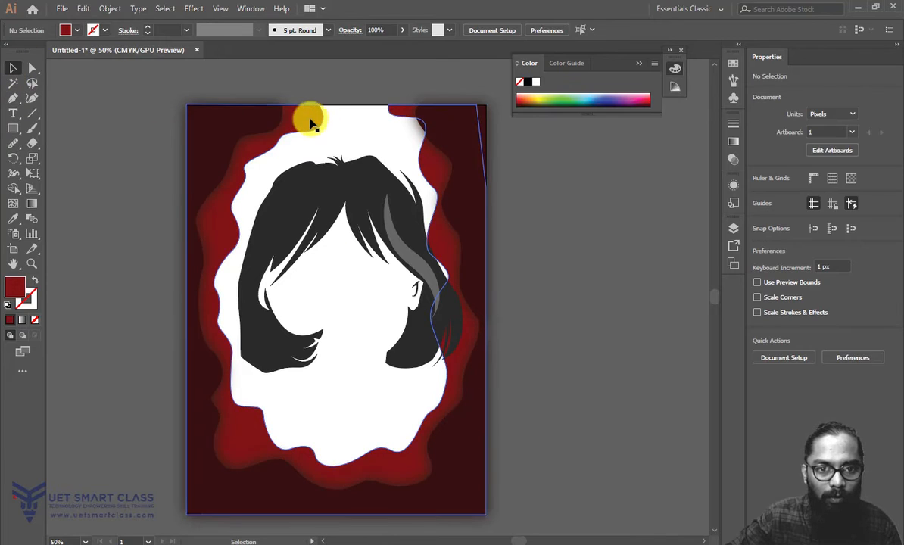
click(314, 120)
click(545, 121)
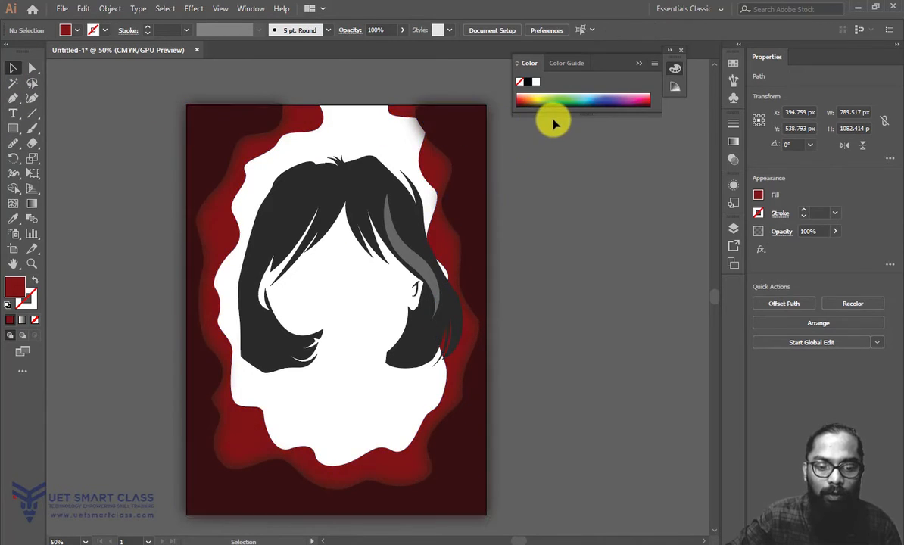
key(p)
click(336, 105)
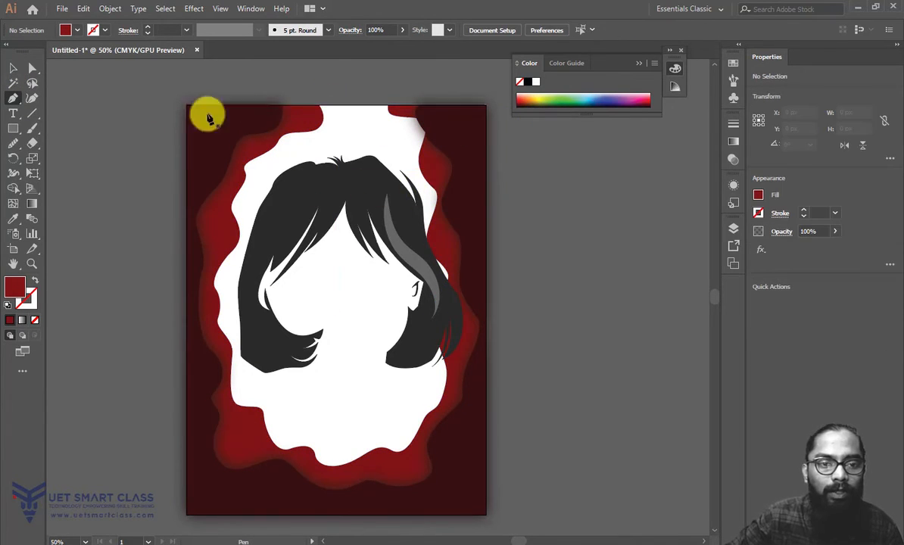
click(15, 72)
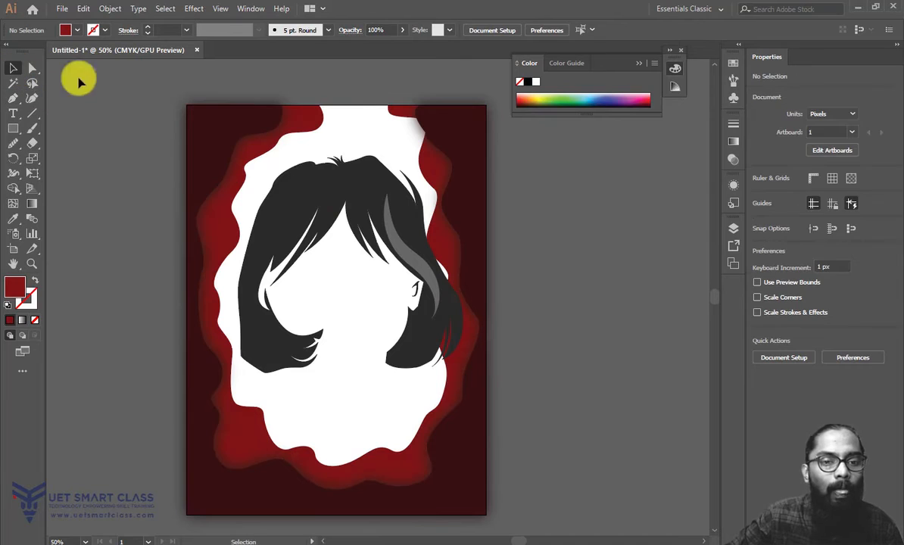
Step: Select the hair together with its grey strand, move them to about X 404 px, group them and deselect
click(307, 187)
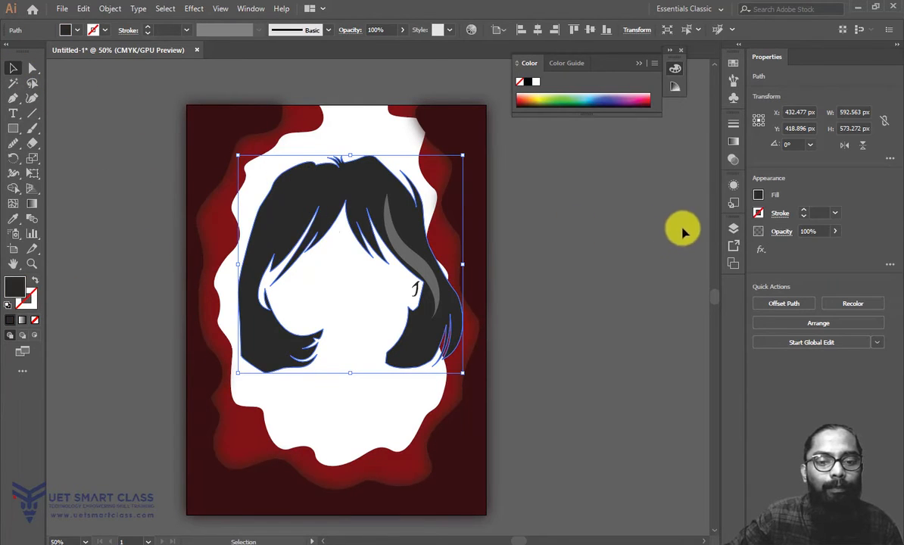
shift+click(419, 300)
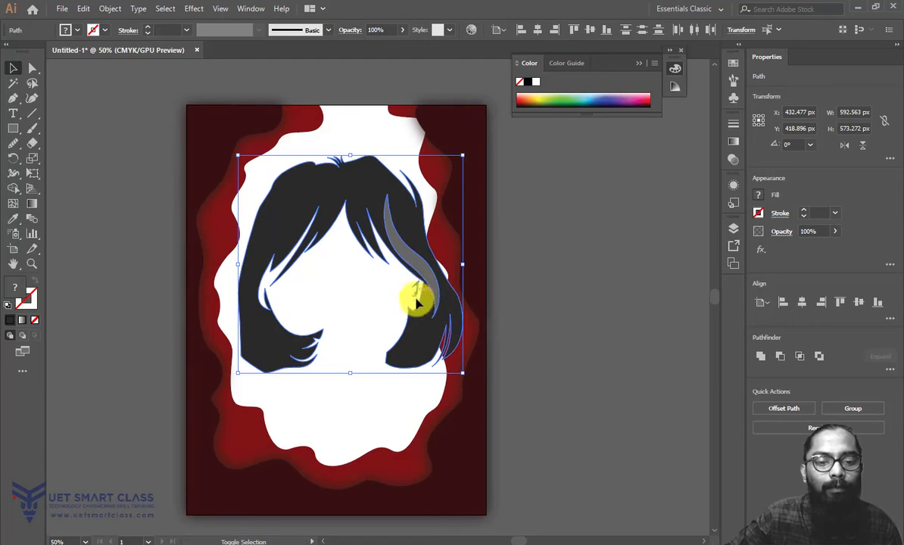
drag(421, 328, 412, 326)
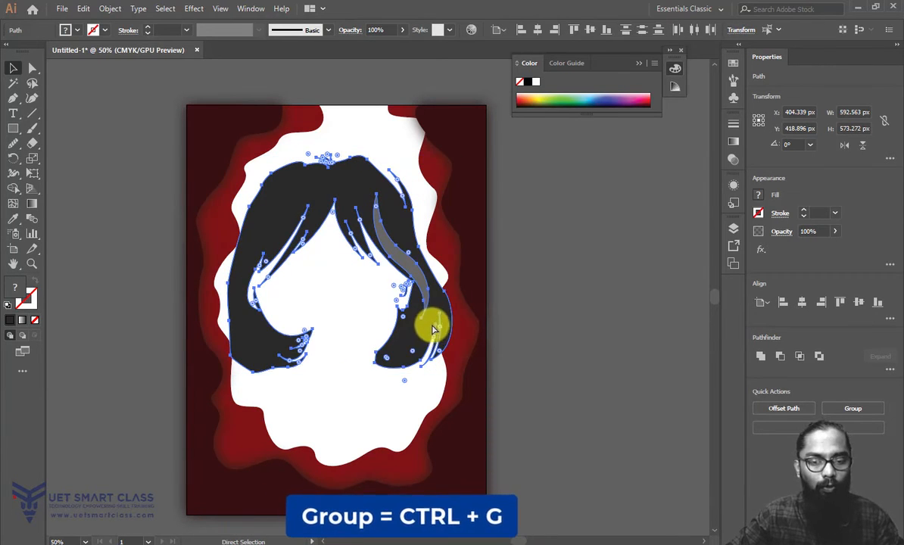
right_click(419, 264)
click(478, 338)
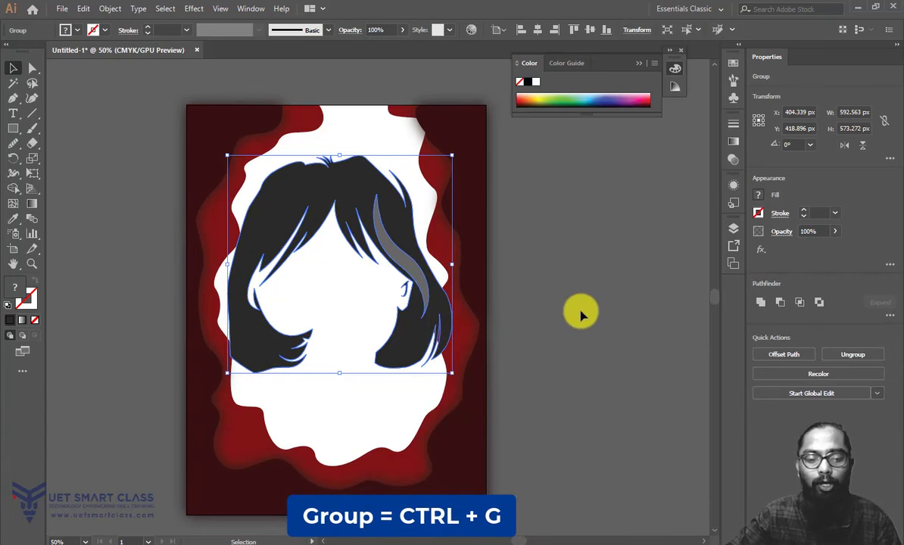
click(638, 282)
Step: Draw a wavy Pen path around the hair, starting and ending on the artboard's top edge, inside the existing frames
key(p)
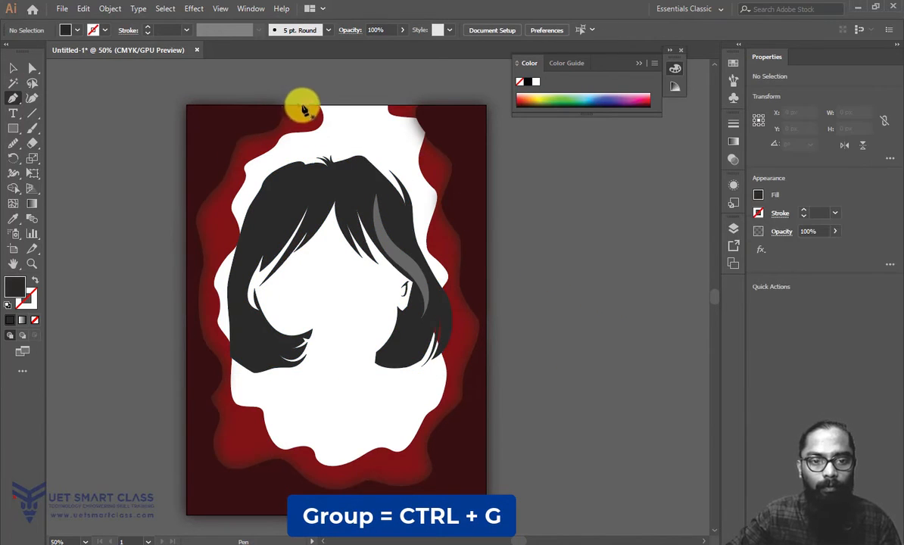
click(339, 104)
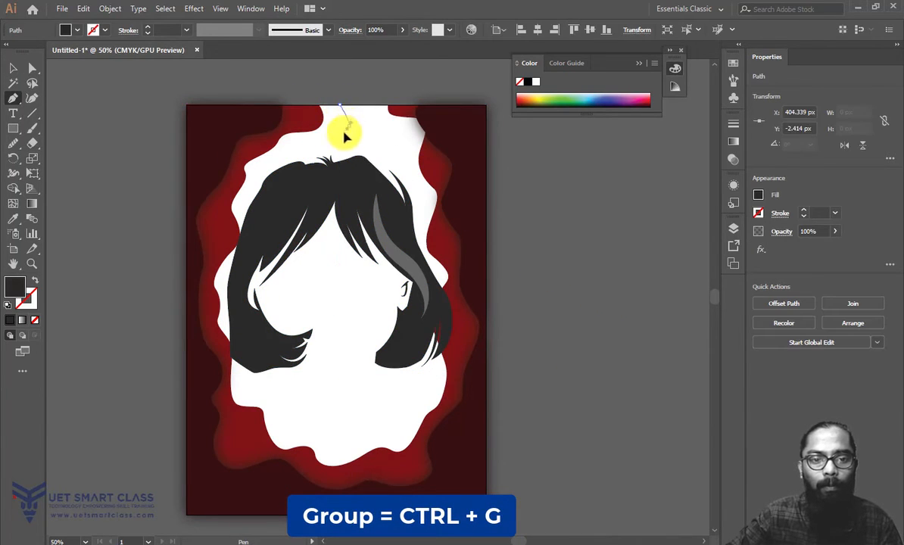
drag(340, 139, 340, 139)
drag(311, 143, 271, 173)
drag(295, 207, 263, 386)
drag(279, 404, 304, 403)
drag(315, 425, 312, 437)
drag(351, 441, 367, 395)
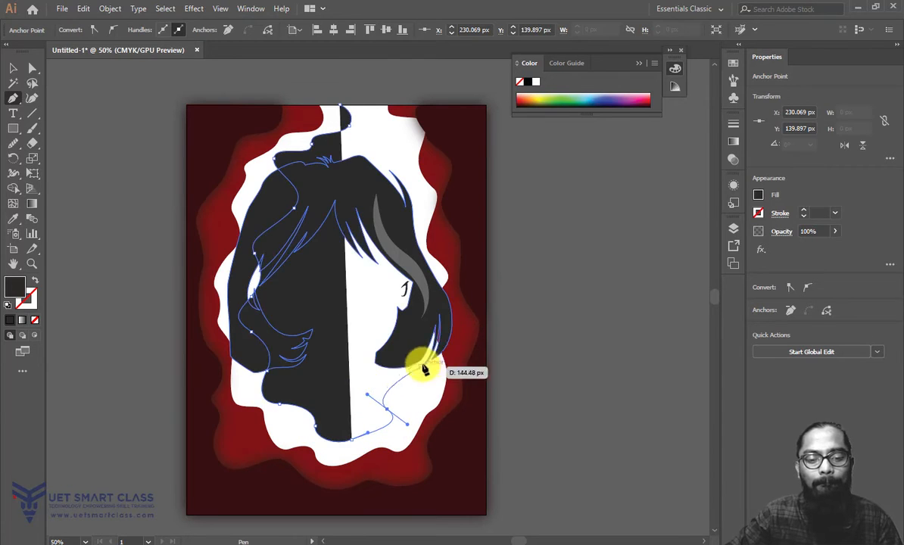
drag(421, 366, 439, 353)
drag(405, 300, 409, 281)
drag(394, 215, 408, 194)
drag(405, 170, 458, 107)
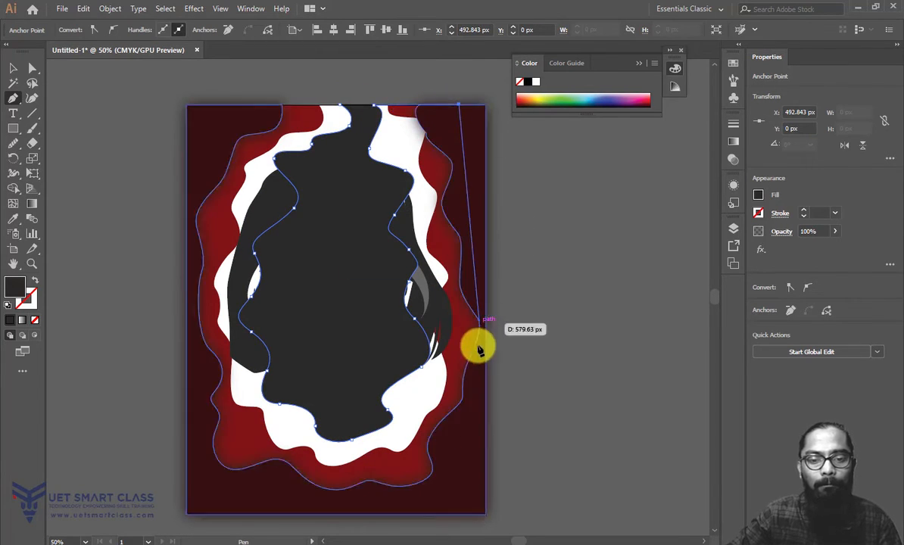
Step: Extend the wavy path around the lower and left parts of the artboard and close it into a frame
drag(457, 430, 462, 518)
click(460, 516)
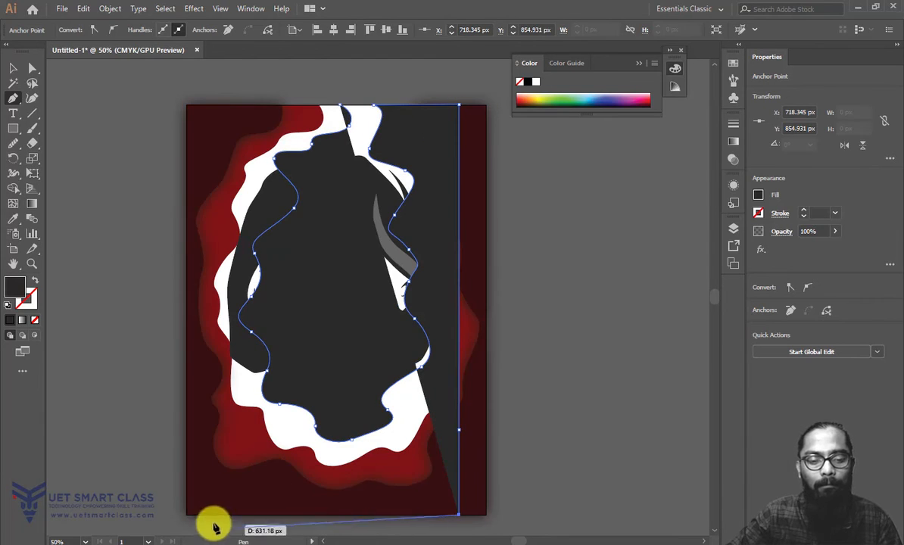
click(209, 517)
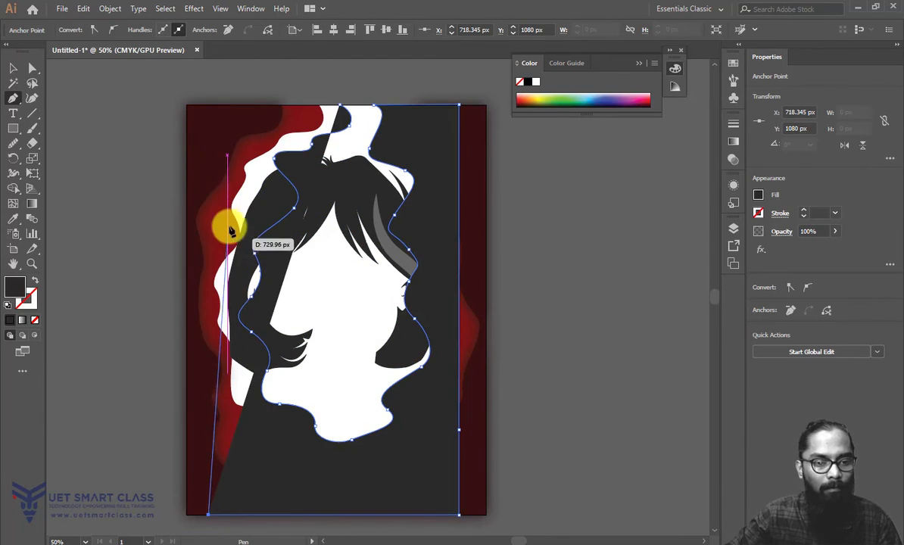
click(201, 168)
click(219, 105)
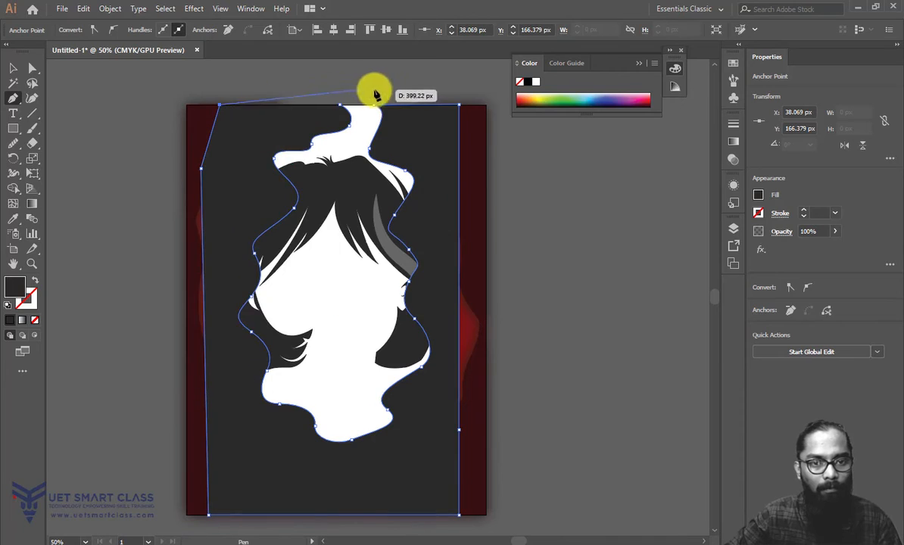
click(339, 104)
Step: Send the new innermost wavy frame to the back of the stacking order
click(13, 67)
right_click(250, 115)
mouse_move(315, 317)
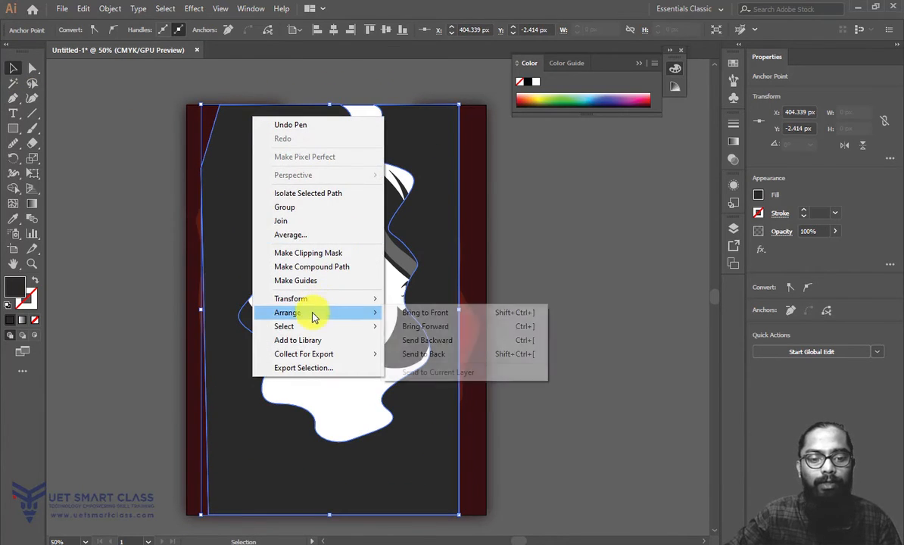
click(421, 354)
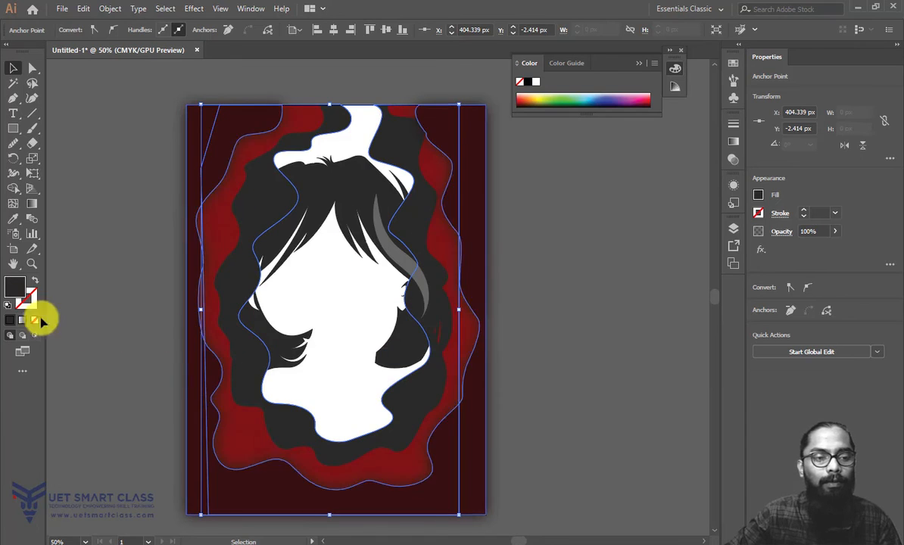
Step: Fill the new innermost wavy frame with bright red #BC1515 and deselect it
double_click(14, 286)
click(521, 220)
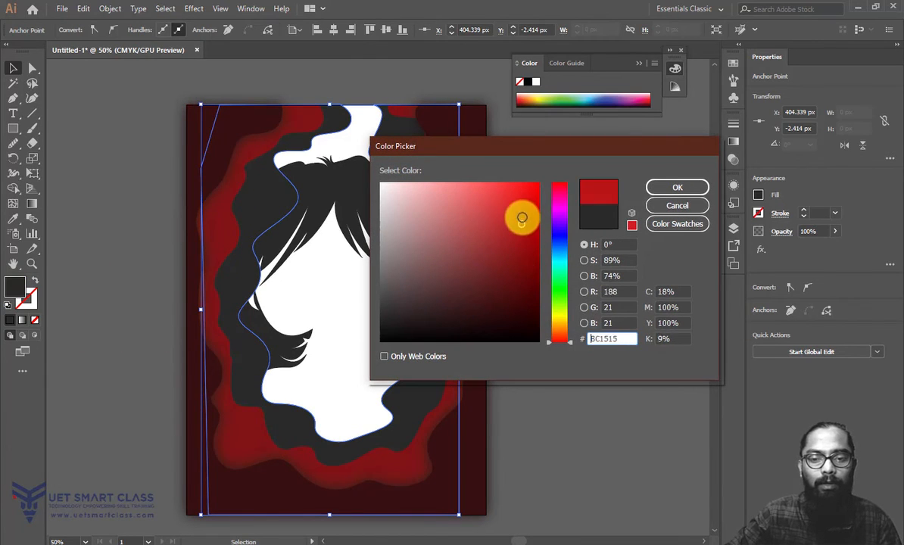
click(669, 187)
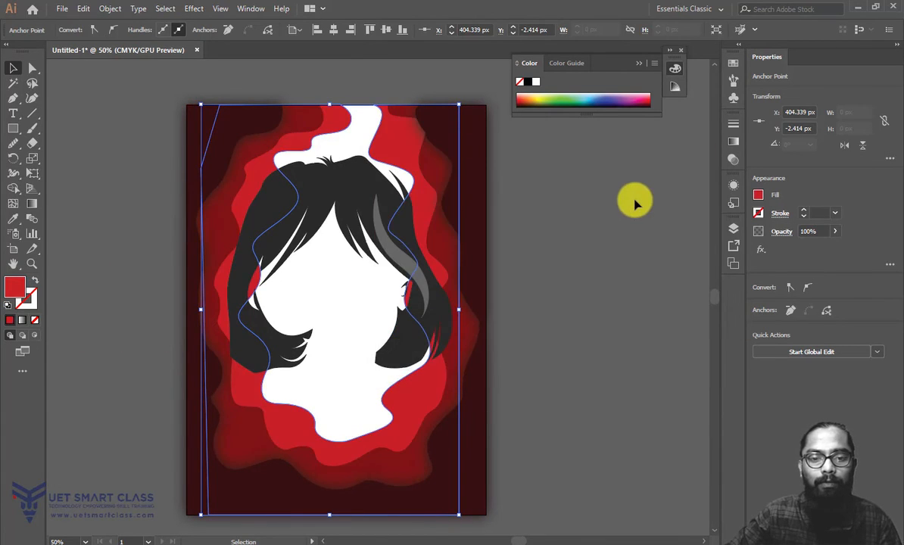
click(590, 211)
Step: Duplicate the middle dark red wavy frame beside the artboard and fill the copy with the sampled dark maroon of the outer frame
click(406, 458)
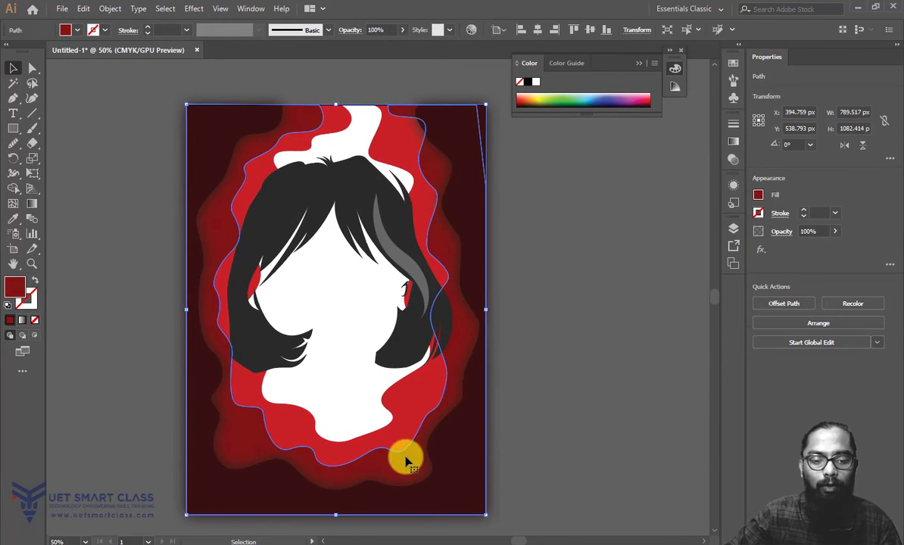
mouse_move(384, 465)
mouse_down()
mouse_move(636, 425)
mouse_move(666, 432)
mouse_up()
drag(595, 373, 457, 391)
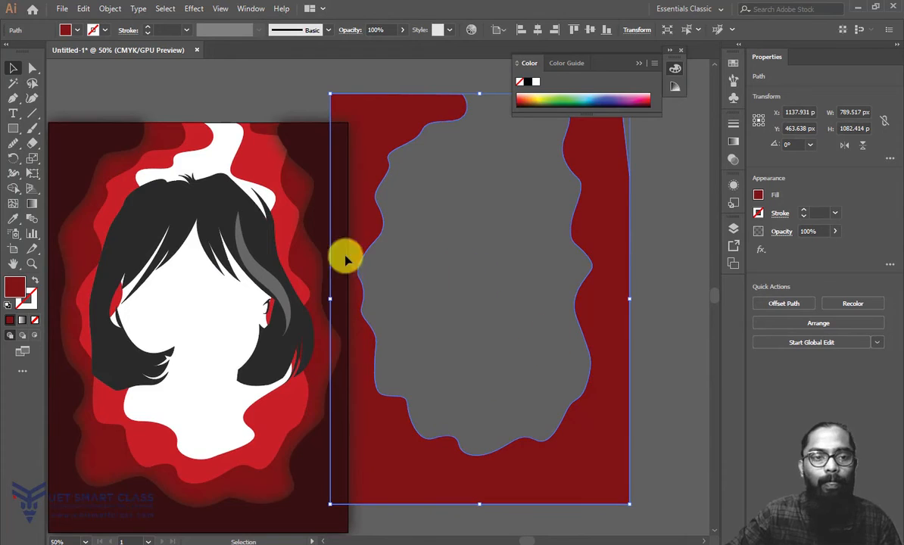
click(192, 10)
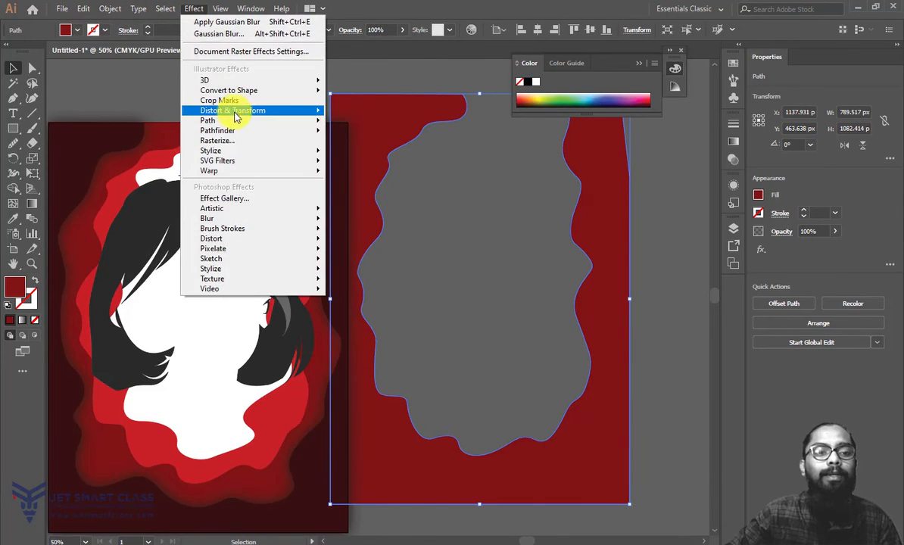
click(364, 113)
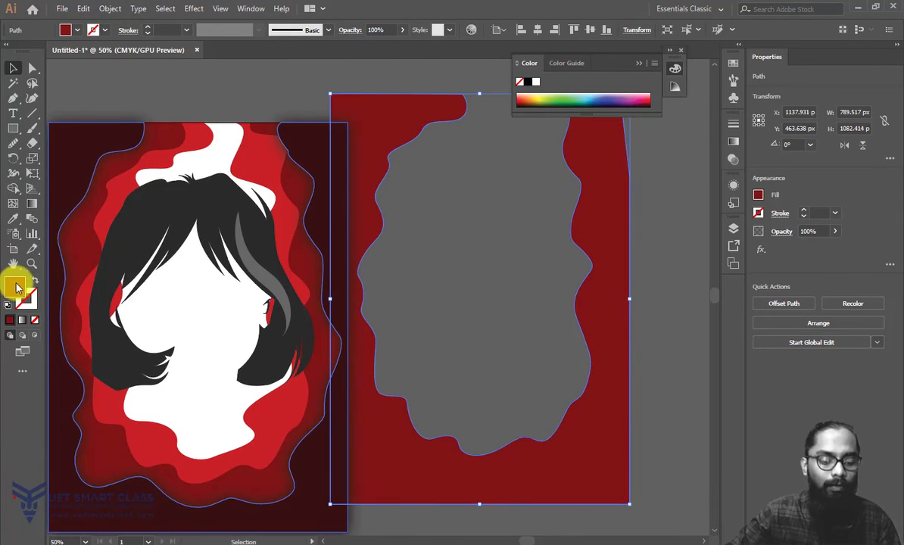
key(i)
click(46, 124)
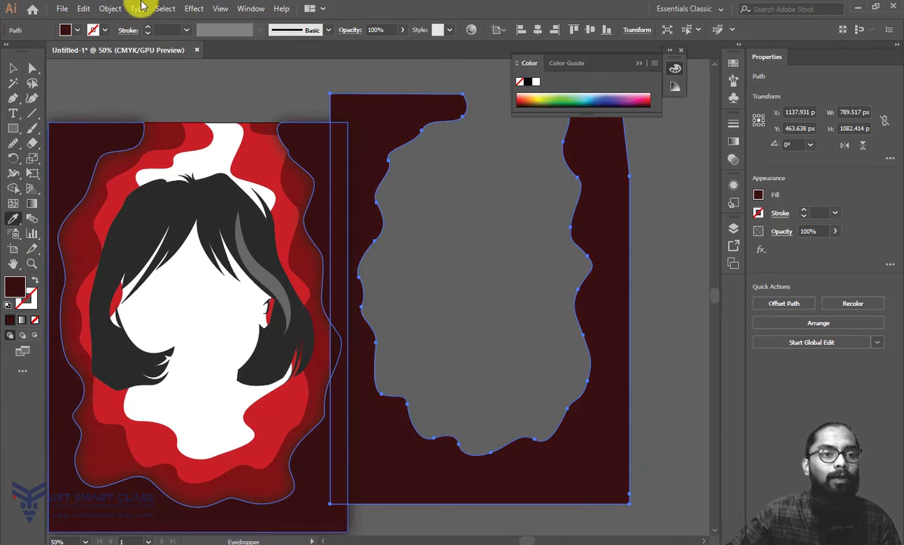
Step: Apply a previewed Gaussian Blur with a radius of 75.1 pixels to the dark maroon copy
click(189, 9)
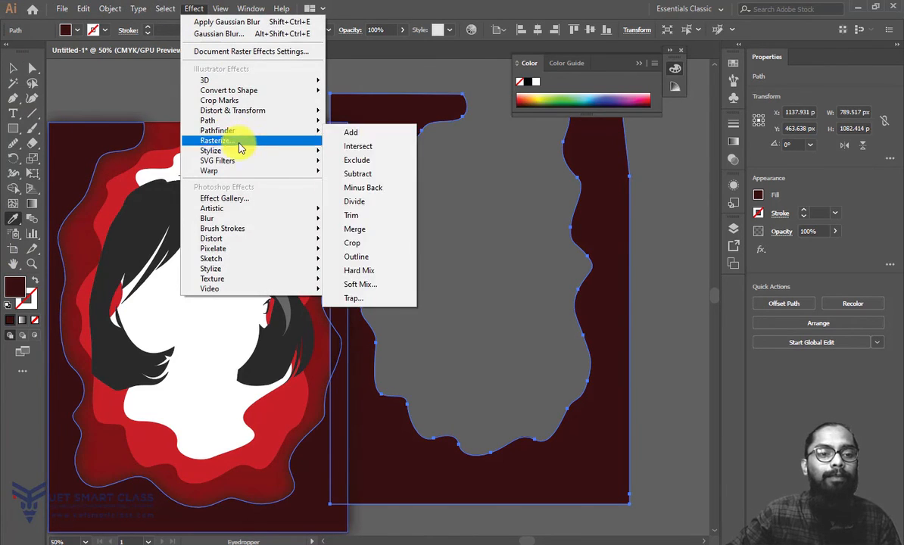
mouse_move(265, 221)
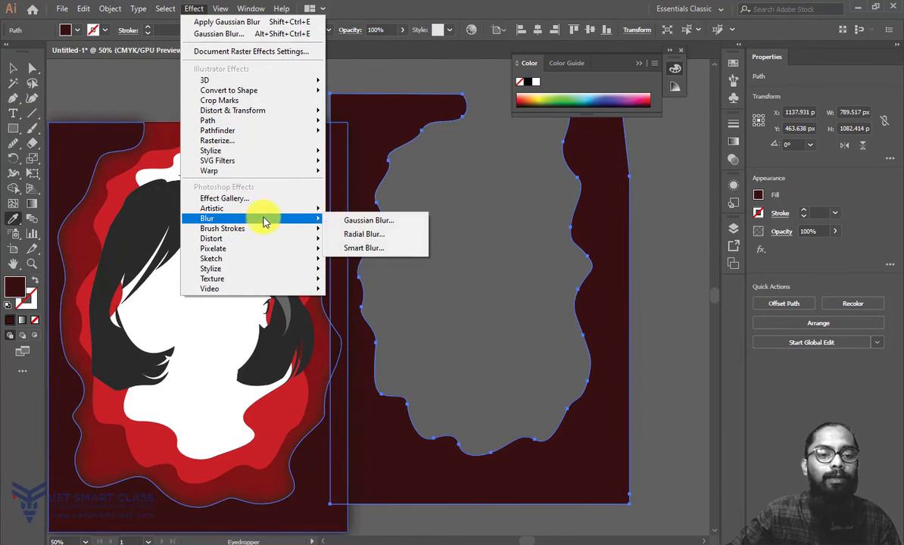
click(371, 220)
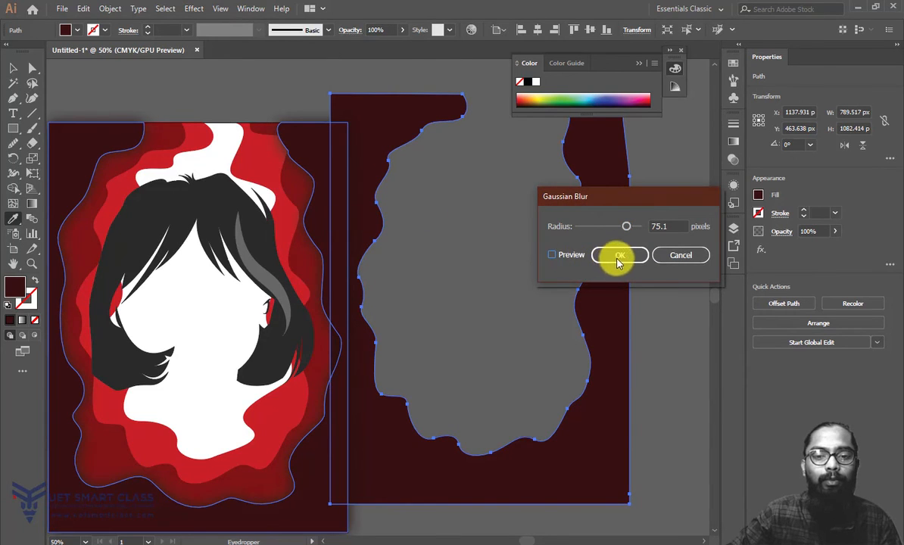
key(p)
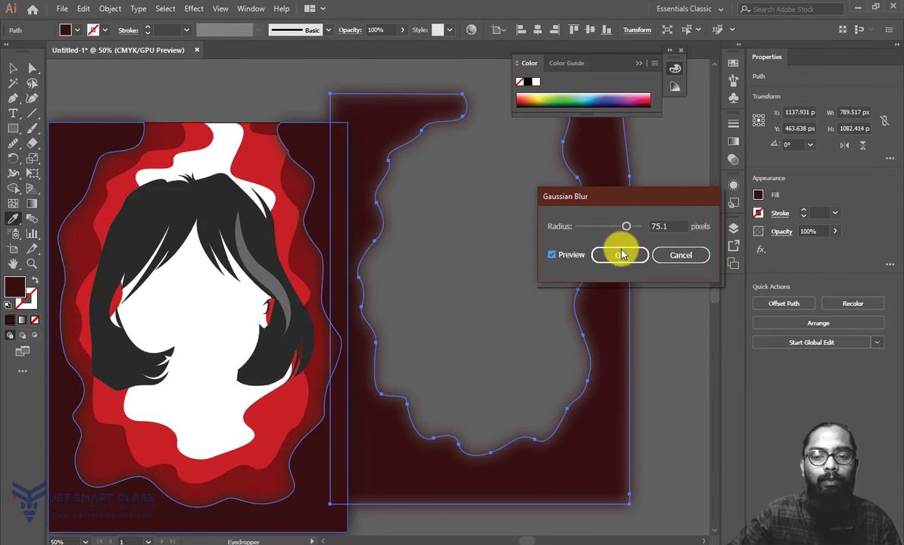
click(619, 255)
Step: Move the blurred maroon copy onto the artboard, aligned with its edges, send it to the back and deselect it
key(space)
drag(459, 165, 590, 182)
click(12, 68)
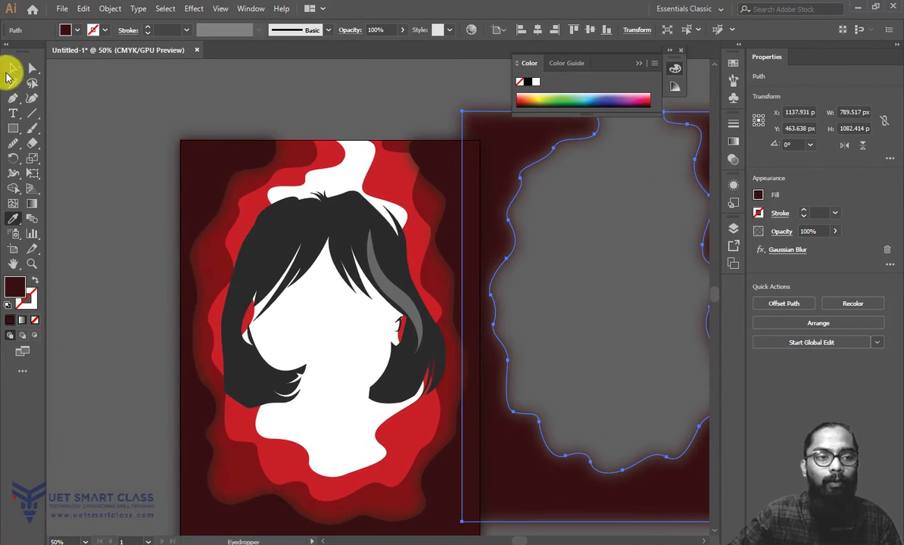
drag(530, 128, 269, 157)
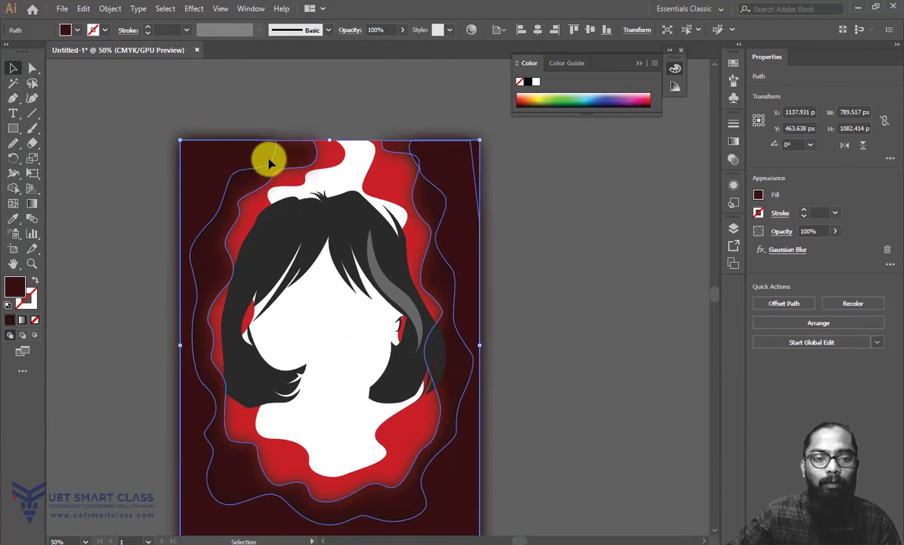
right_click(298, 159)
mouse_move(351, 357)
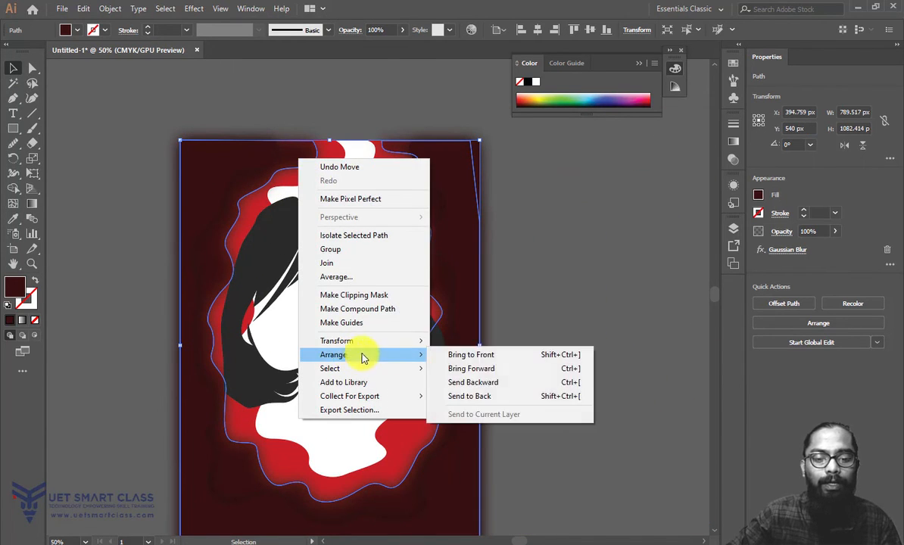
click(481, 396)
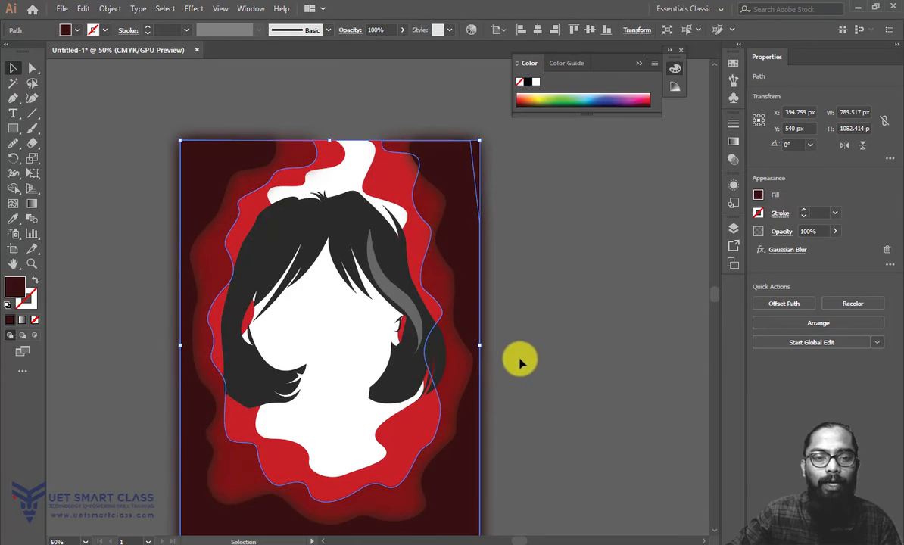
click(554, 244)
Step: Send the innermost bright red wavy frame to the back of the stack and deselect it
click(337, 159)
right_click(337, 159)
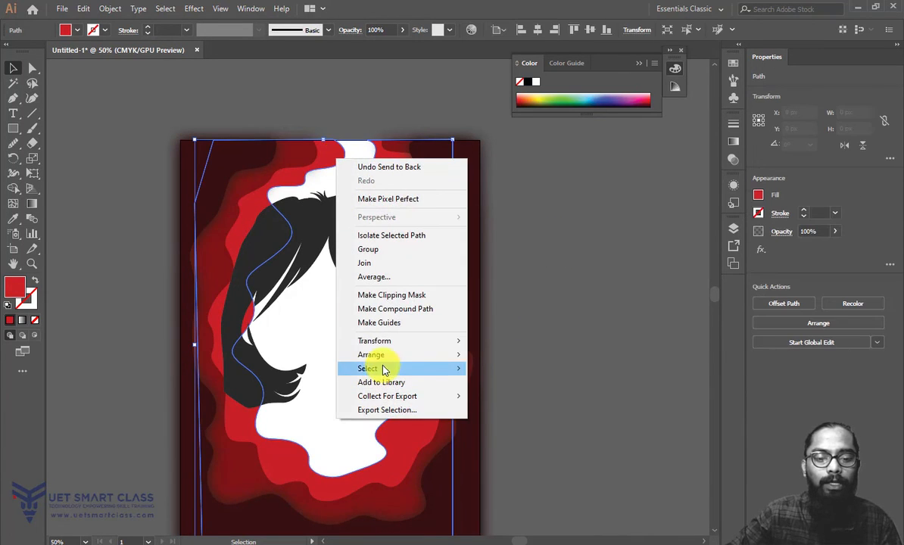
mouse_move(373, 356)
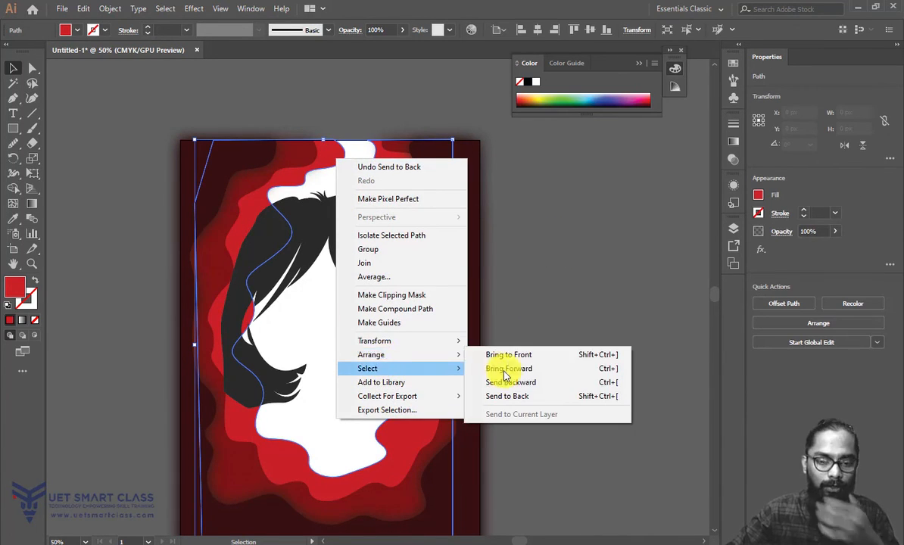
click(532, 396)
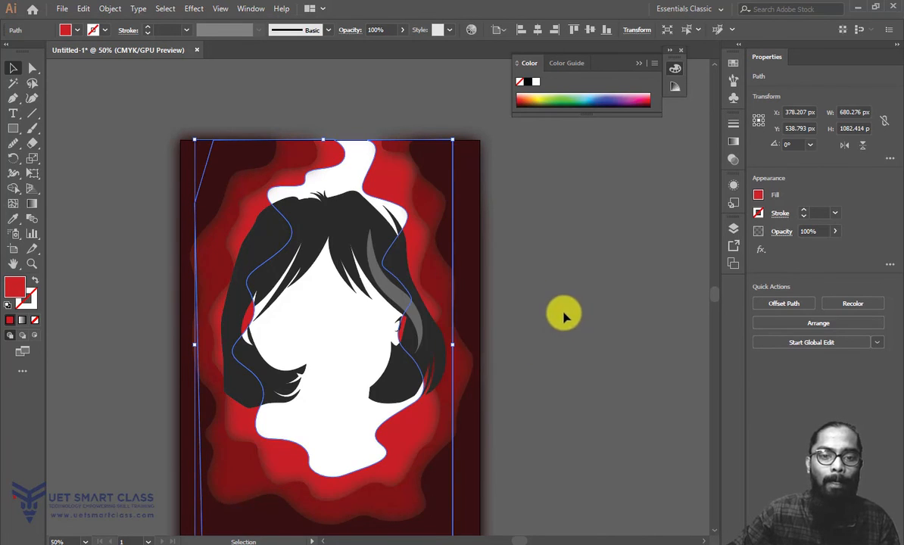
click(610, 247)
key(ctrl+minus)
key(ctrl+minus)
key(ctrl+minus)
key(ctrl+equal)
key(ctrl+equal)
key(ctrl+equal)
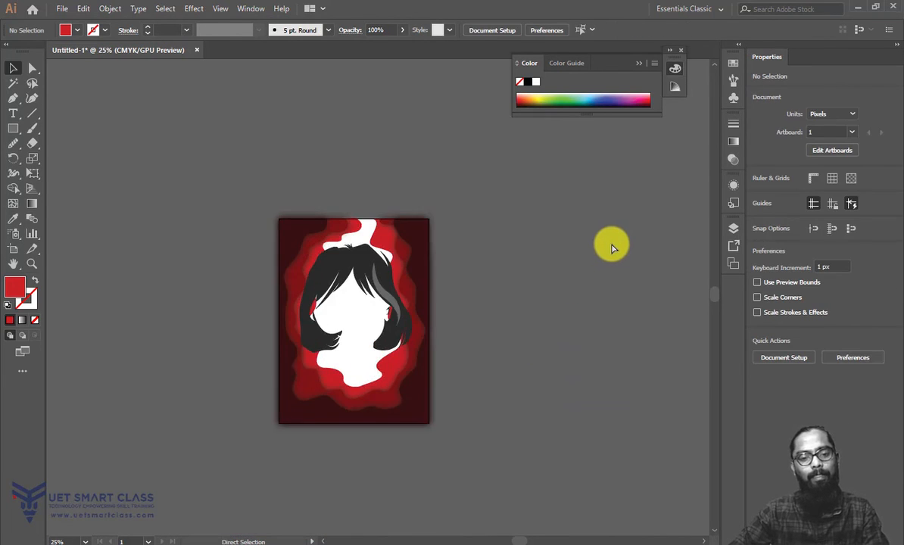
Step: Delete the maroon, dark red and bright red wavy frames and their blurred shadows, one after another
drag(467, 386, 471, 339)
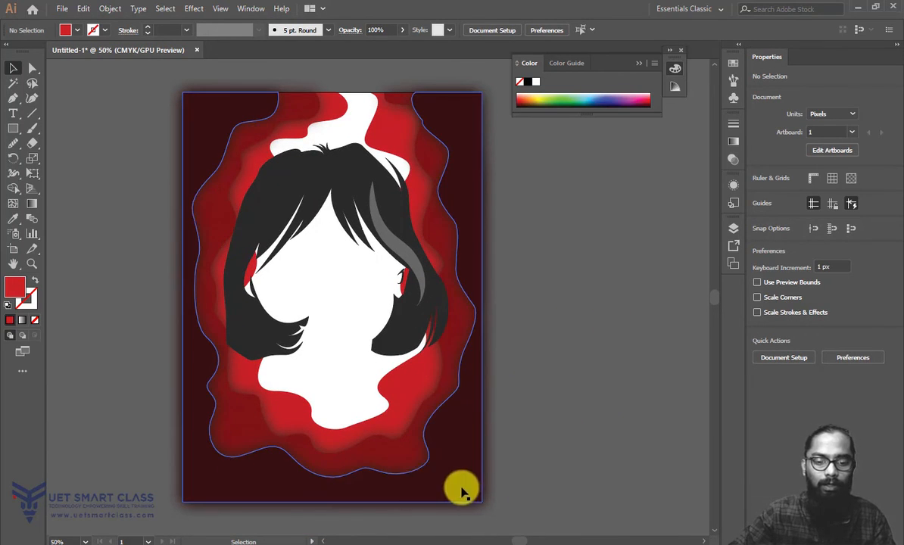
click(431, 469)
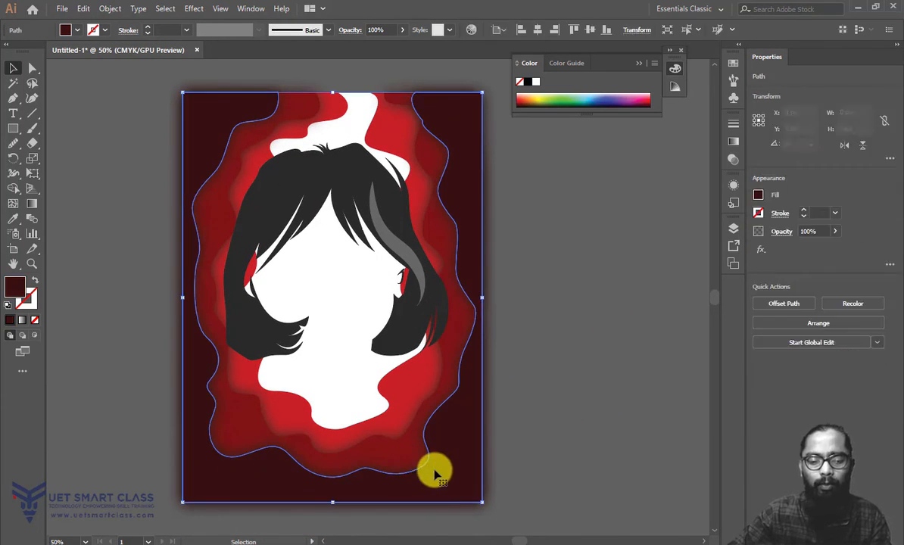
key(Delete)
click(439, 466)
key(Delete)
click(431, 468)
key(Delete)
click(407, 454)
key(Delete)
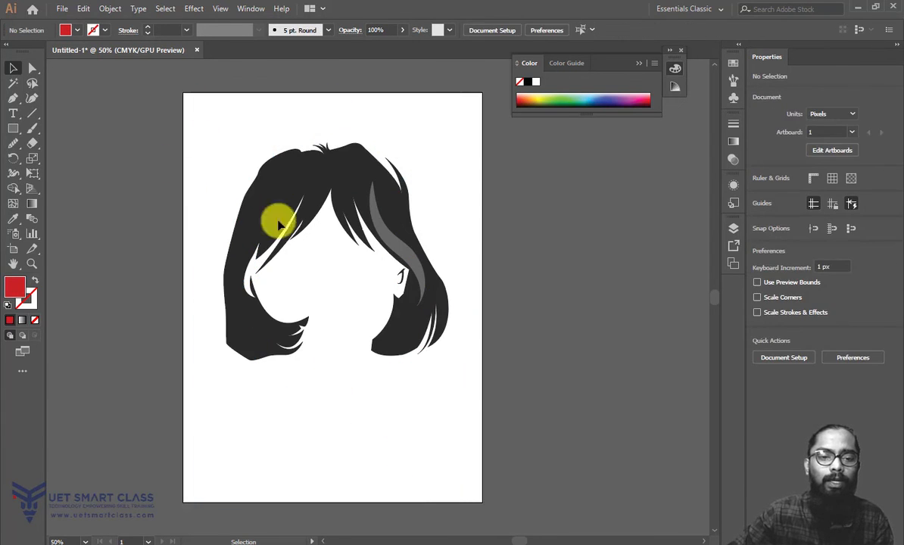
Step: Select the complete hair drawing and delete it from the artboard
drag(215, 158, 496, 390)
key(Delete)
key(ctrl+equal)
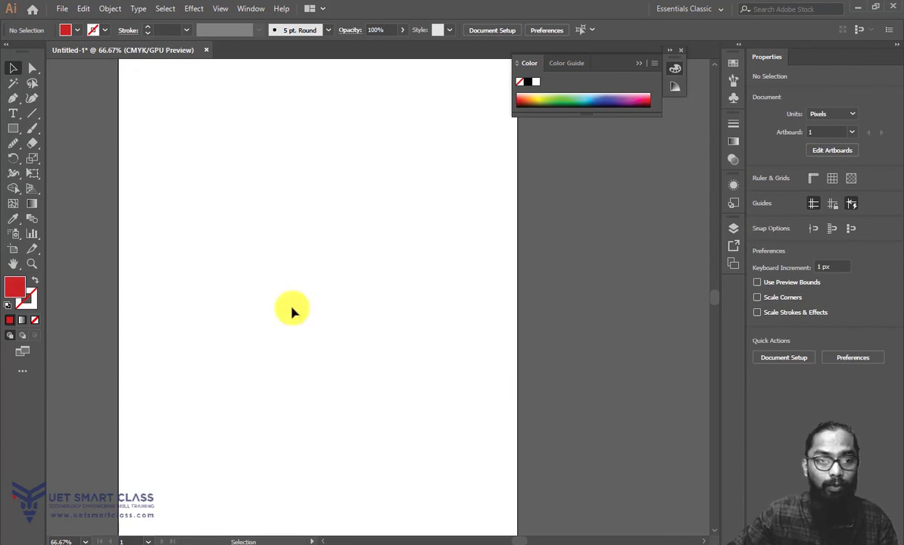
click(12, 100)
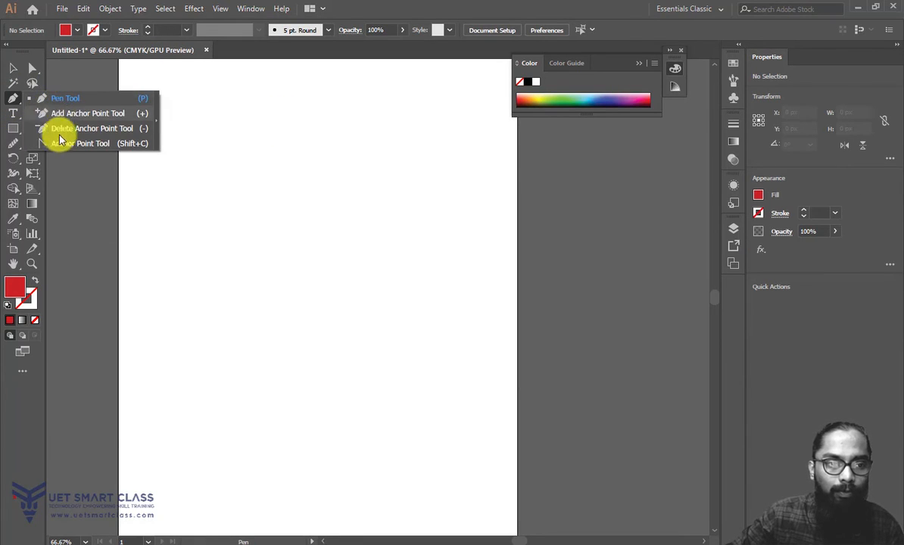
click(16, 71)
Step: Undo the deletions to restore the hair, all wavy frames and their shadows, and clear the selection
key(ctrl+z)
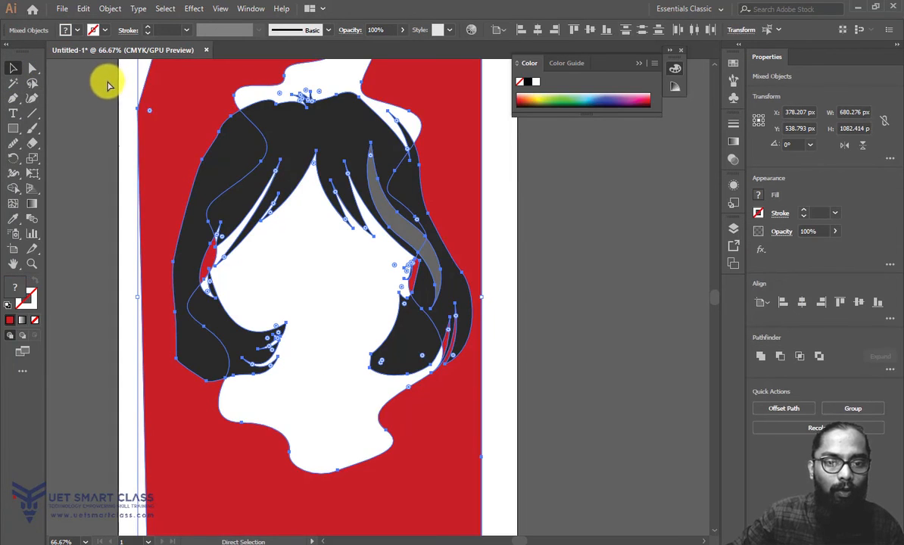
click(13, 71)
key(ctrl+z)
key(ctrl+z)
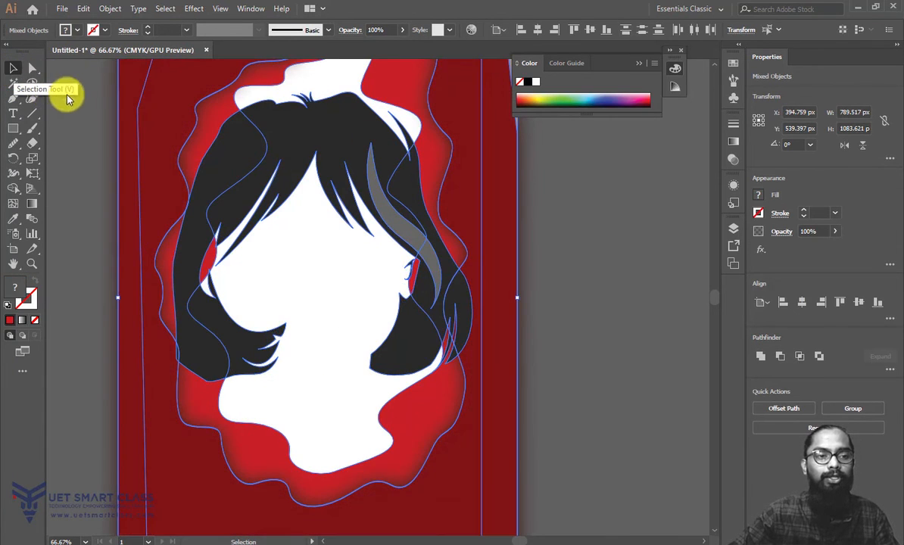
key(ctrl+shift+z)
click(558, 147)
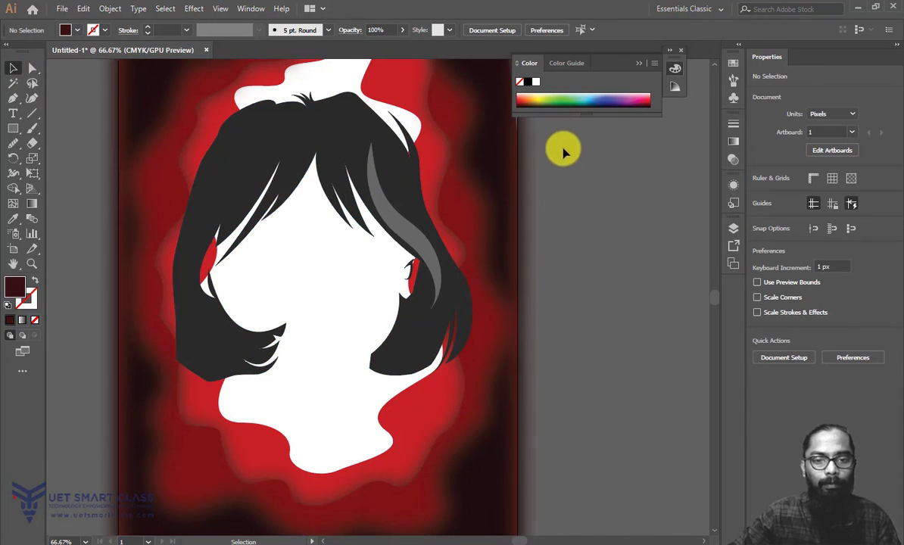
scroll(567, 242, up, 3)
click(557, 265)
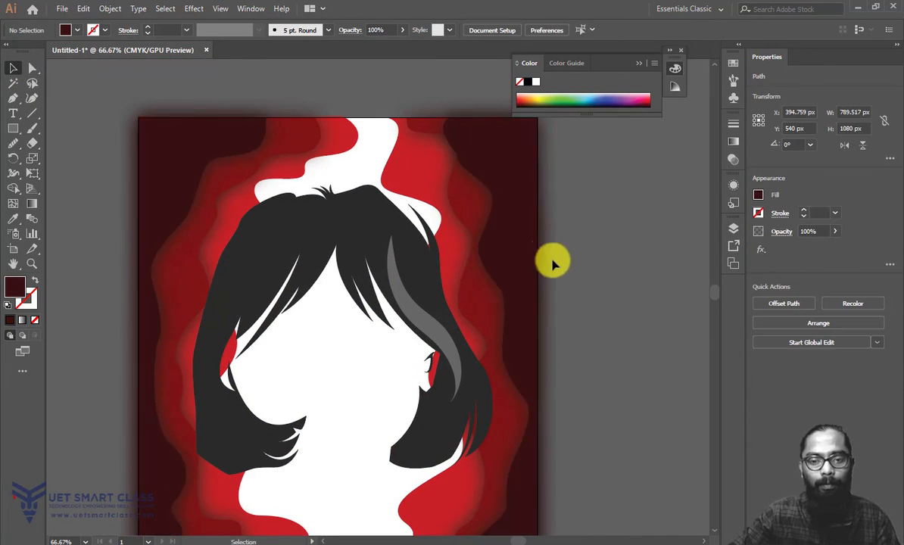
click(565, 258)
Step: Move an anchor point on the upper-left wavy edge of the outer maroon frame inward and add extra anchor points around it
scroll(541, 197, down, 2)
click(496, 189)
click(31, 68)
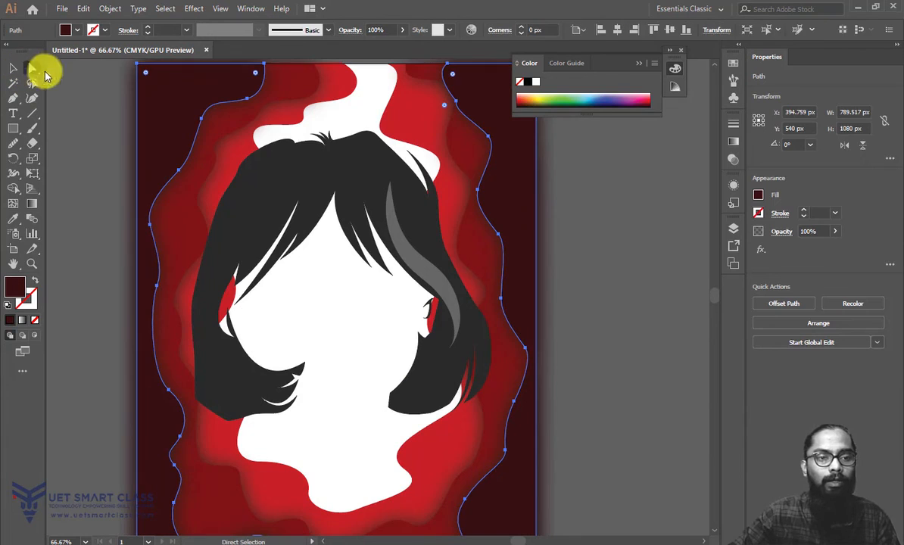
click(180, 175)
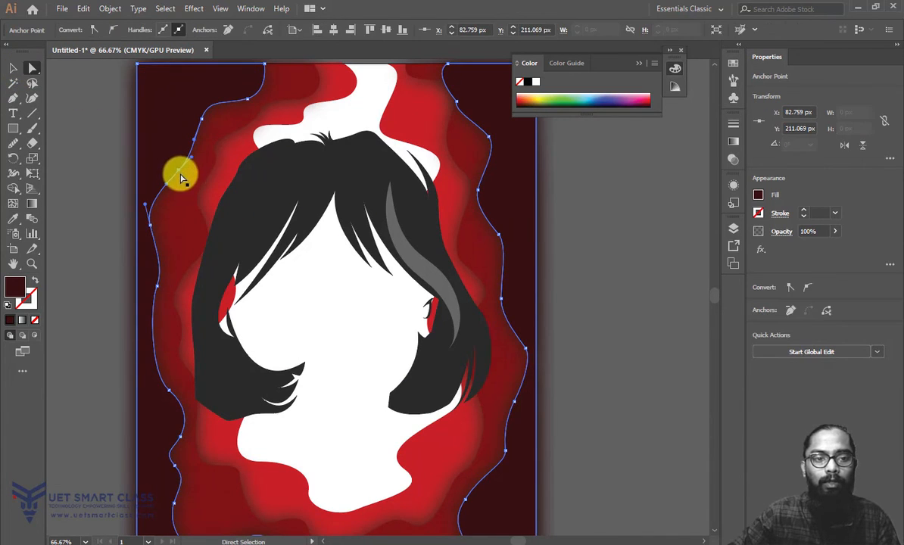
drag(180, 176, 199, 182)
drag(16, 101, 72, 114)
click(201, 151)
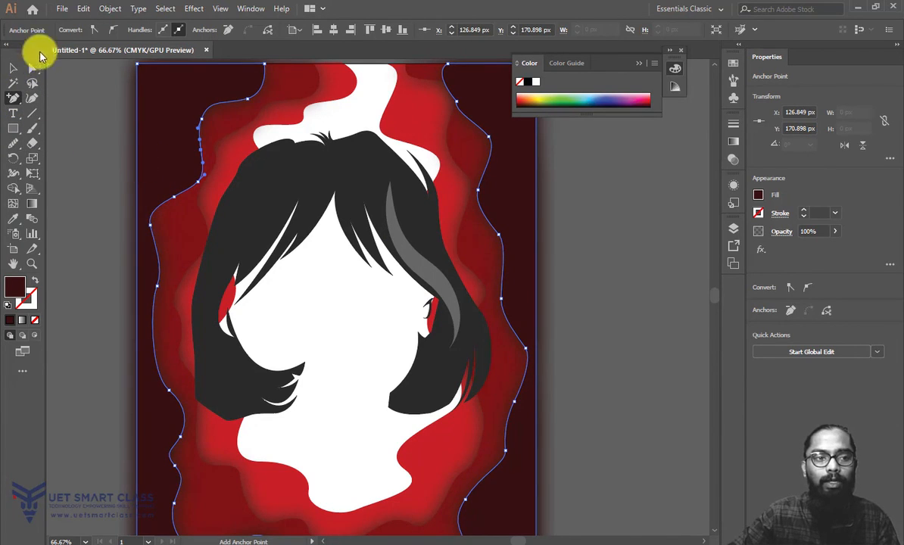
Step: Remove the anchor points along the upper-left wavy edge of the outer maroon frame to straighten that stretch, and deselect the frame
drag(14, 103, 58, 124)
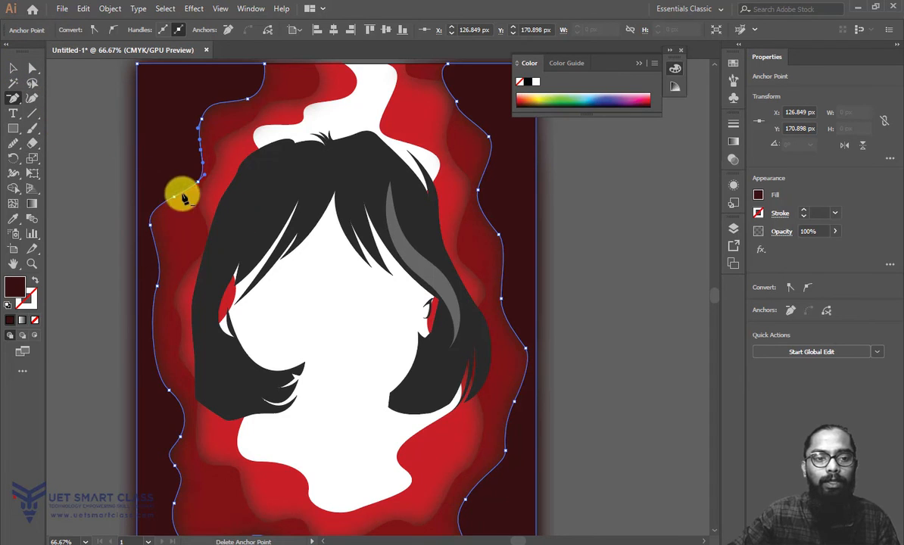
click(202, 137)
click(555, 297)
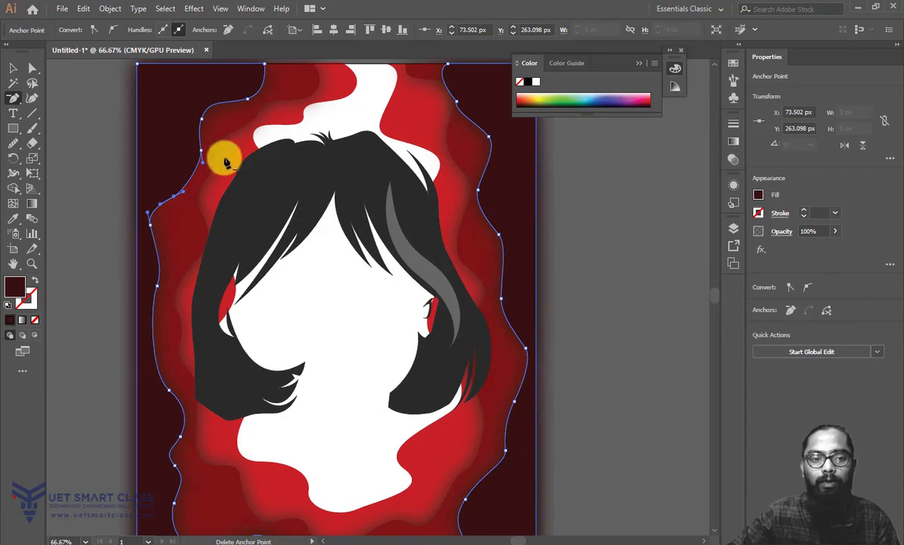
click(203, 148)
click(201, 118)
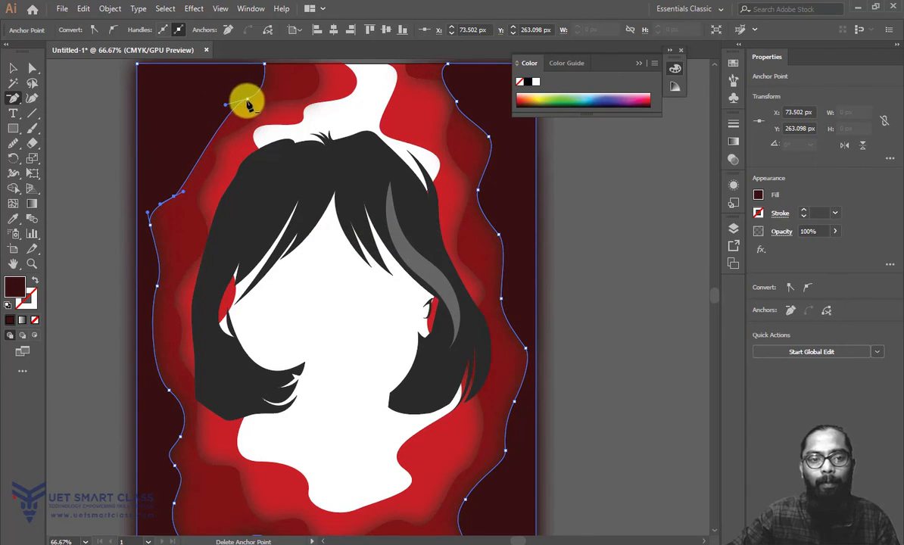
click(247, 100)
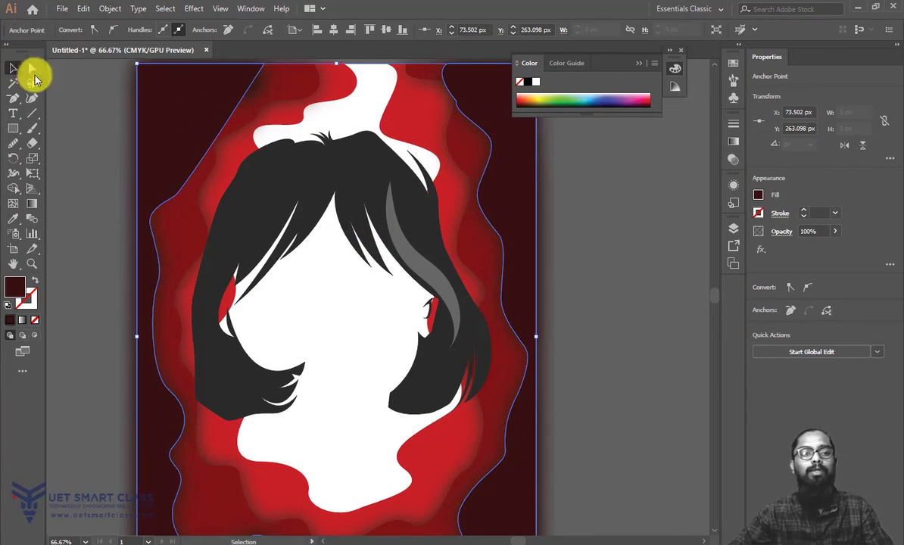
click(14, 68)
click(583, 208)
Step: Select all the artwork and delete it from the artboard
key(ctrl+minus)
key(ctrl+minus)
key(ctrl+plus)
drag(154, 153, 153, 134)
drag(167, 179, 164, 143)
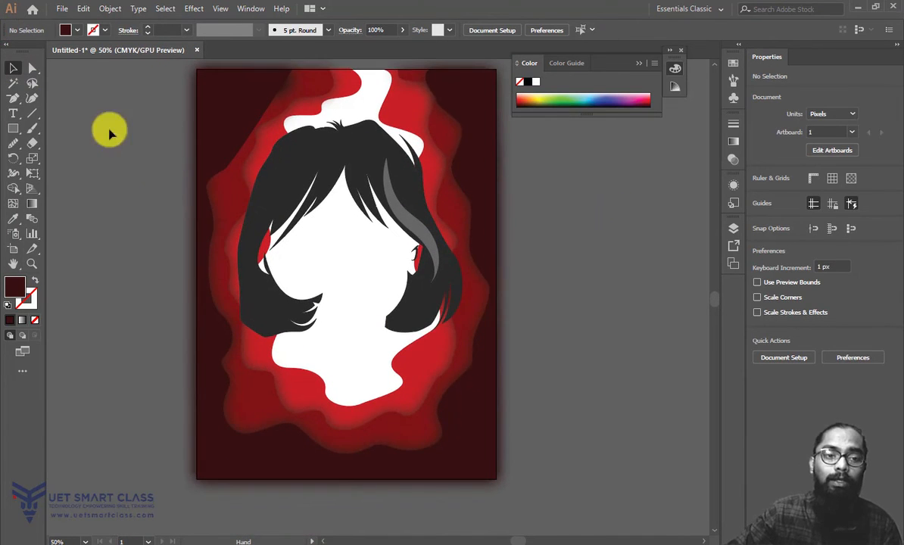
key(ctrl+a)
key(Delete)
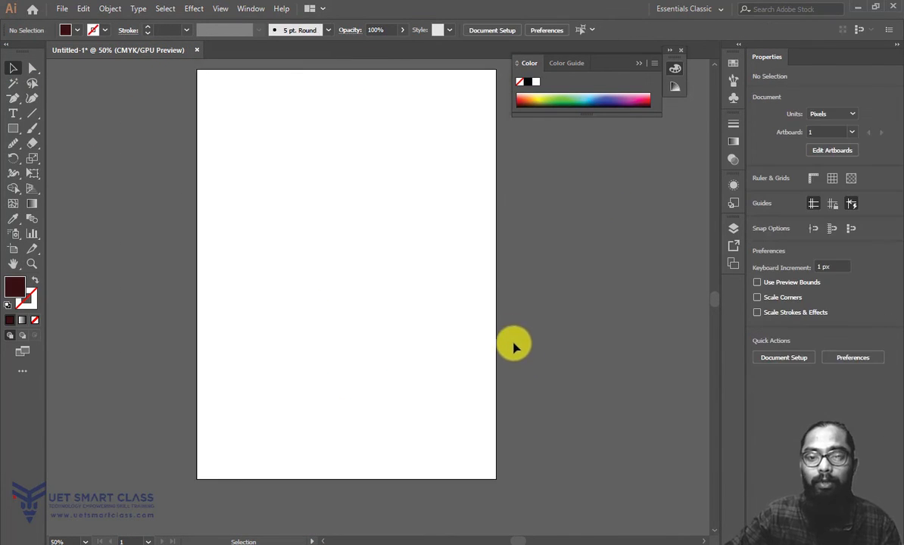
Step: Undo the deletion of the whole artwork
drag(403, 161, 380, 155)
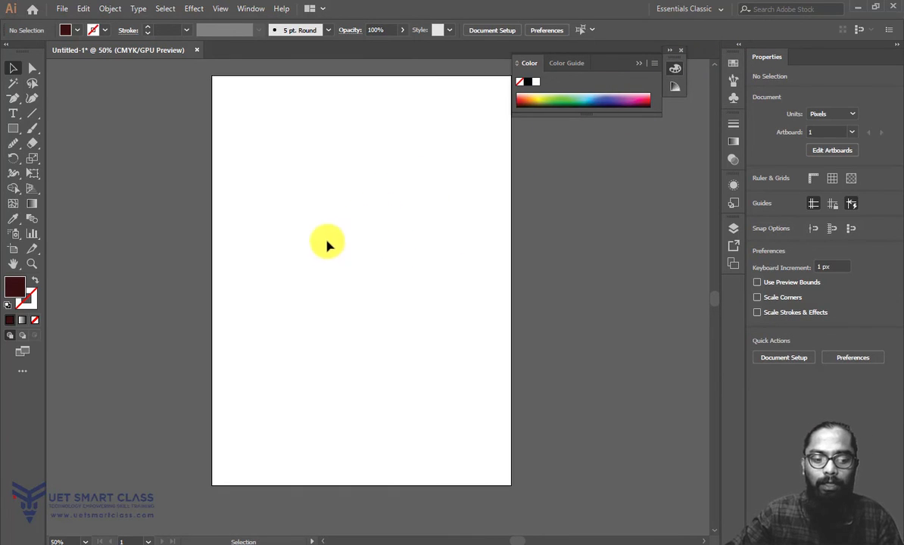
key(ctrl)
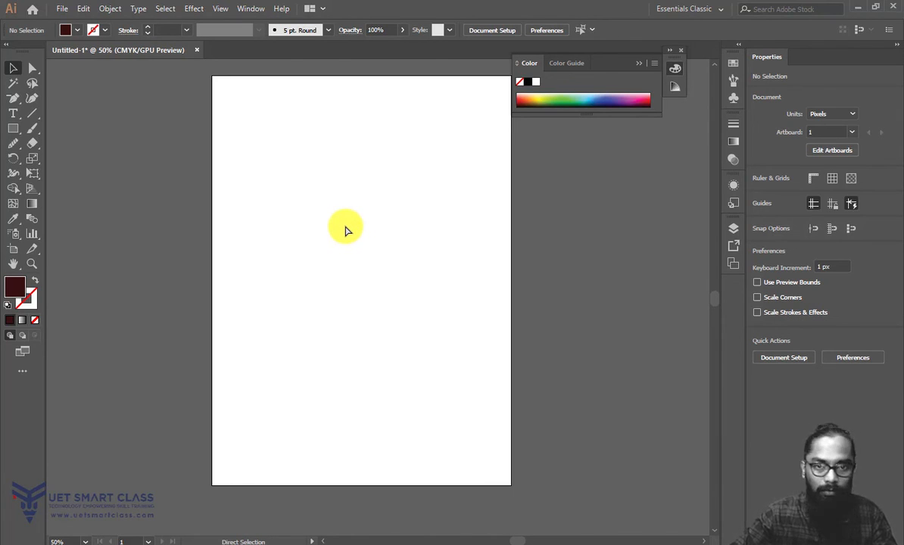
key(ctrl+v)
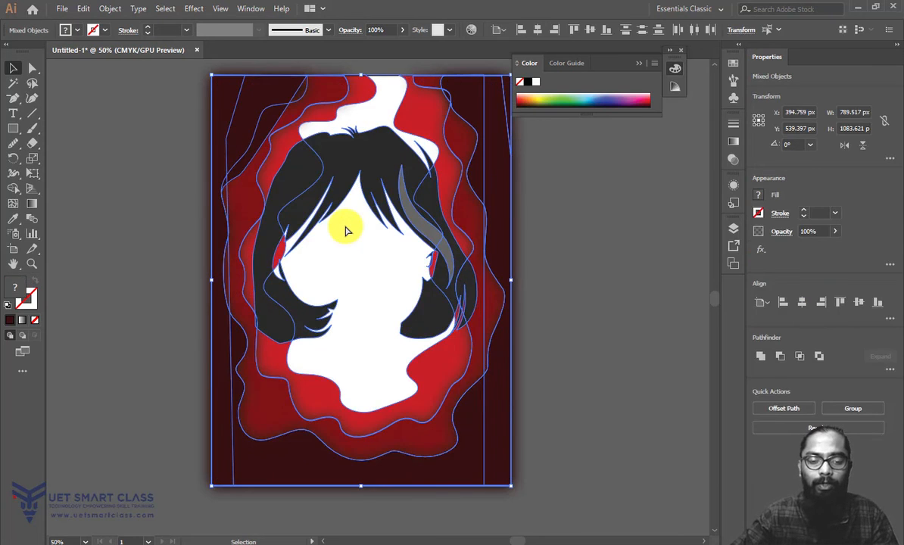